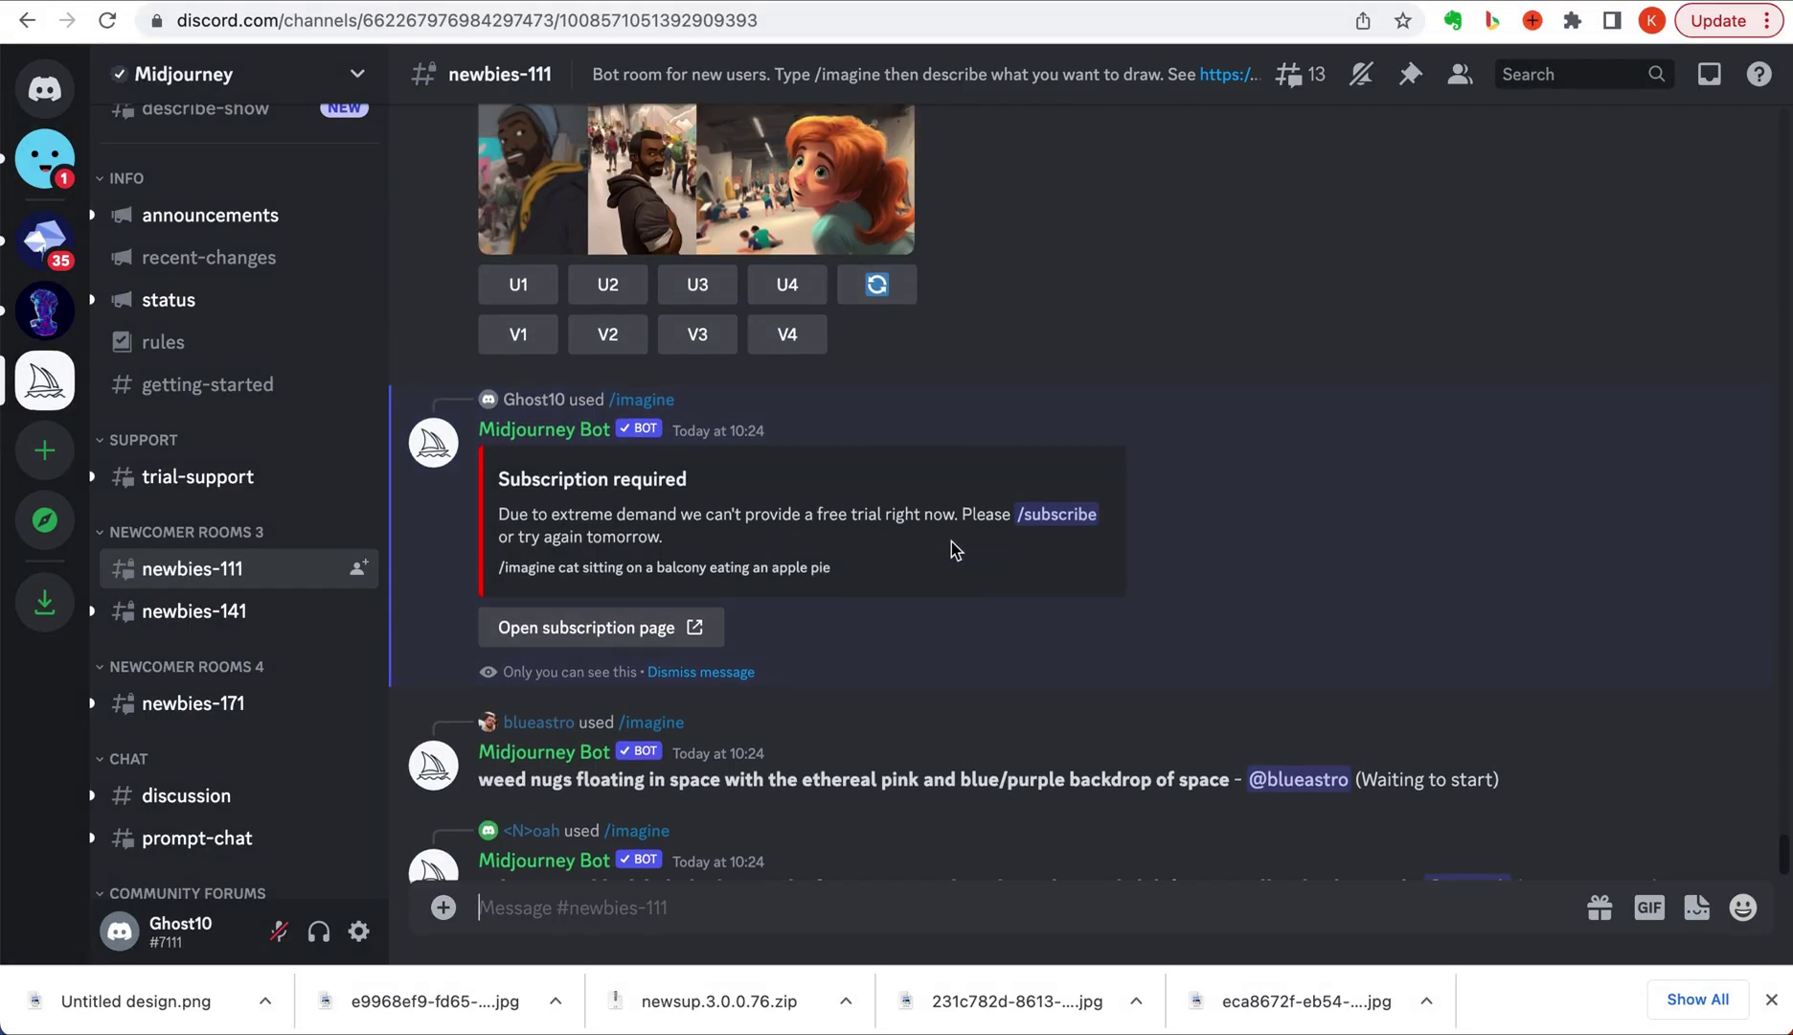
Read the Midjourney bot's reply to the cat-on-a-balcony image request in the newbies-111 channel
{"action": "scroll", "coordinate": [605, 547], "scroll_direction": "up", "scroll_amount": 1}
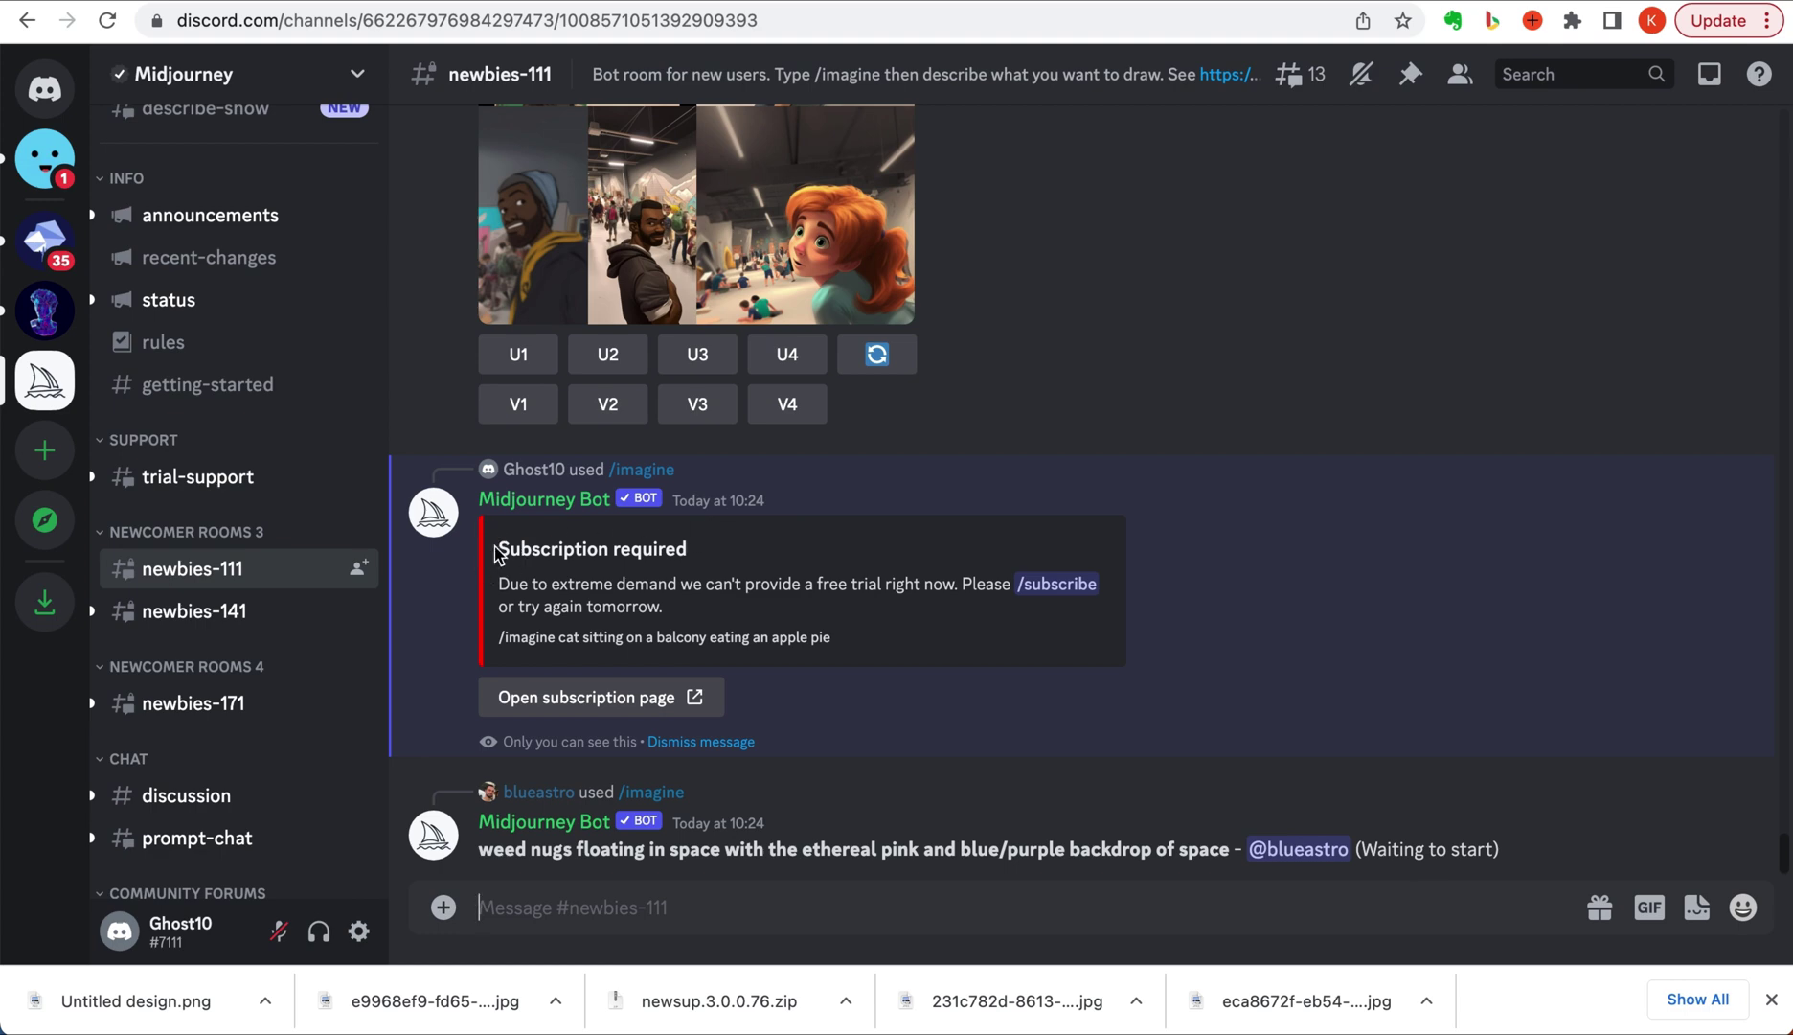
{"action": "left_click_drag", "start_coordinate": [494, 548], "coordinate": [749, 553]}
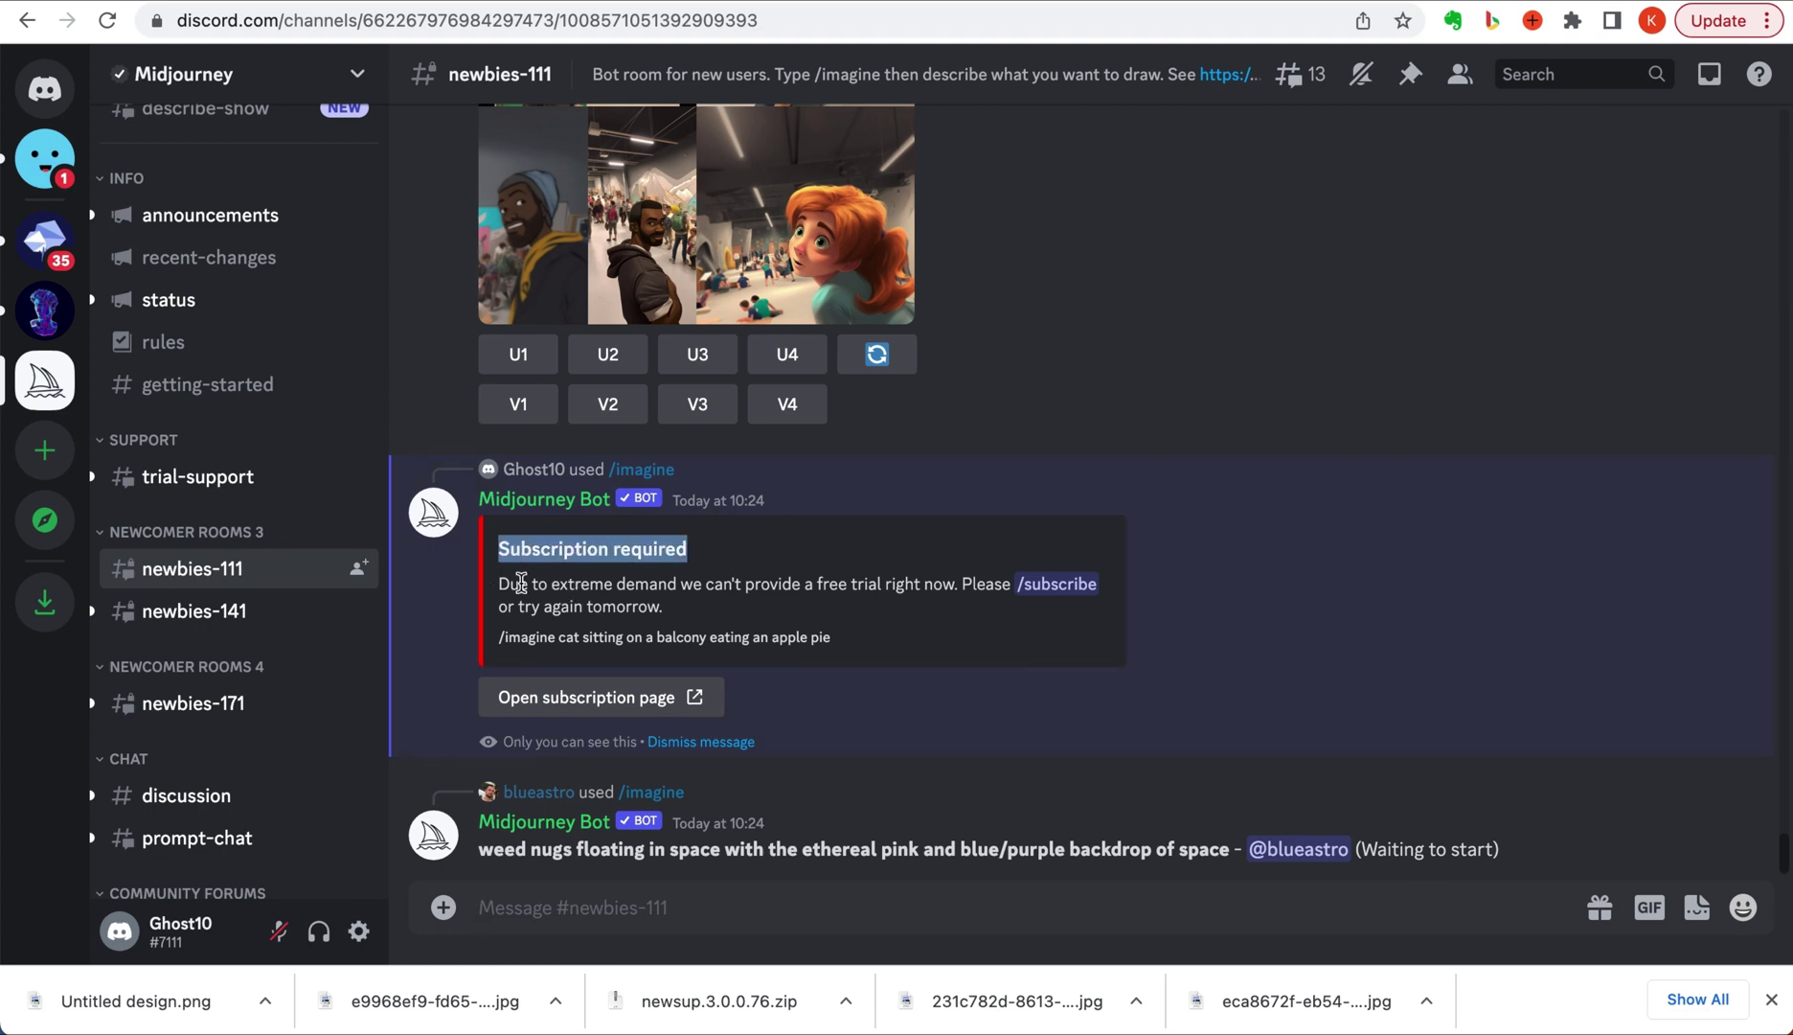
{"action": "left_click", "coordinate": [745, 583]}
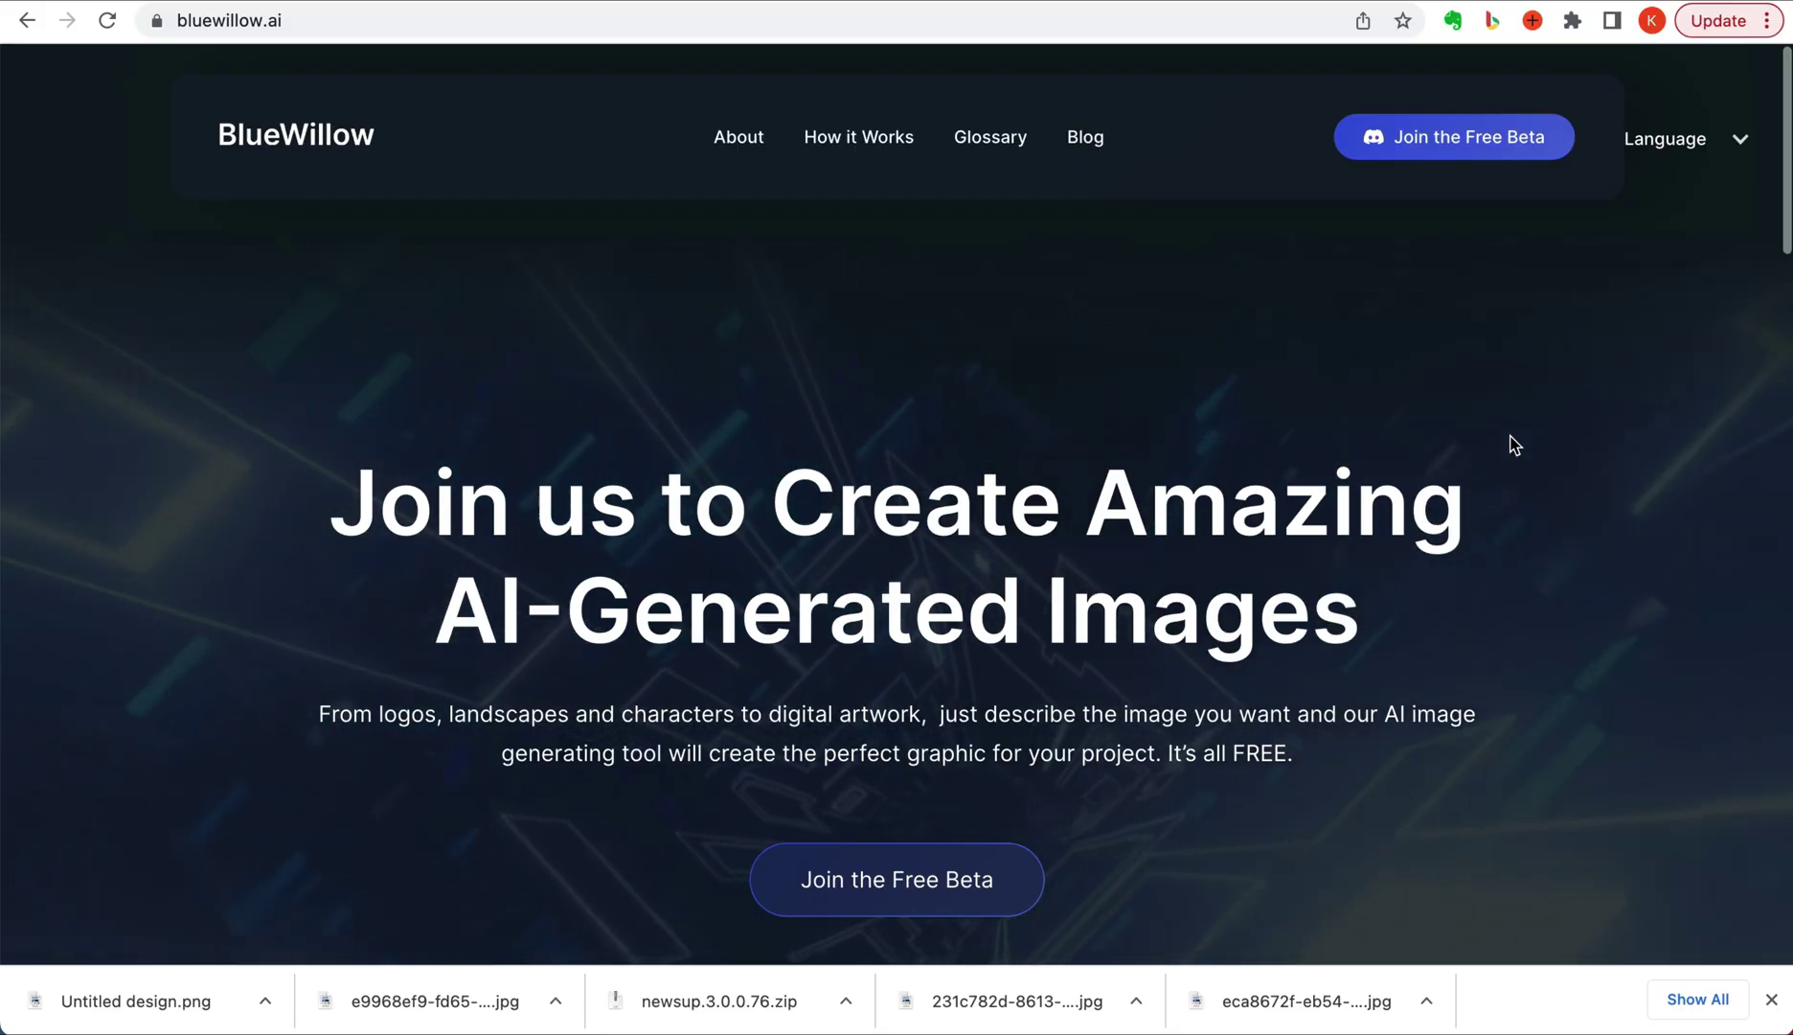
Go to the BlueWillow website and look over its homepage introduction and How It Works section
{"action": "scroll", "coordinate": [1514, 445], "scroll_direction": "down", "scroll_amount": 8}
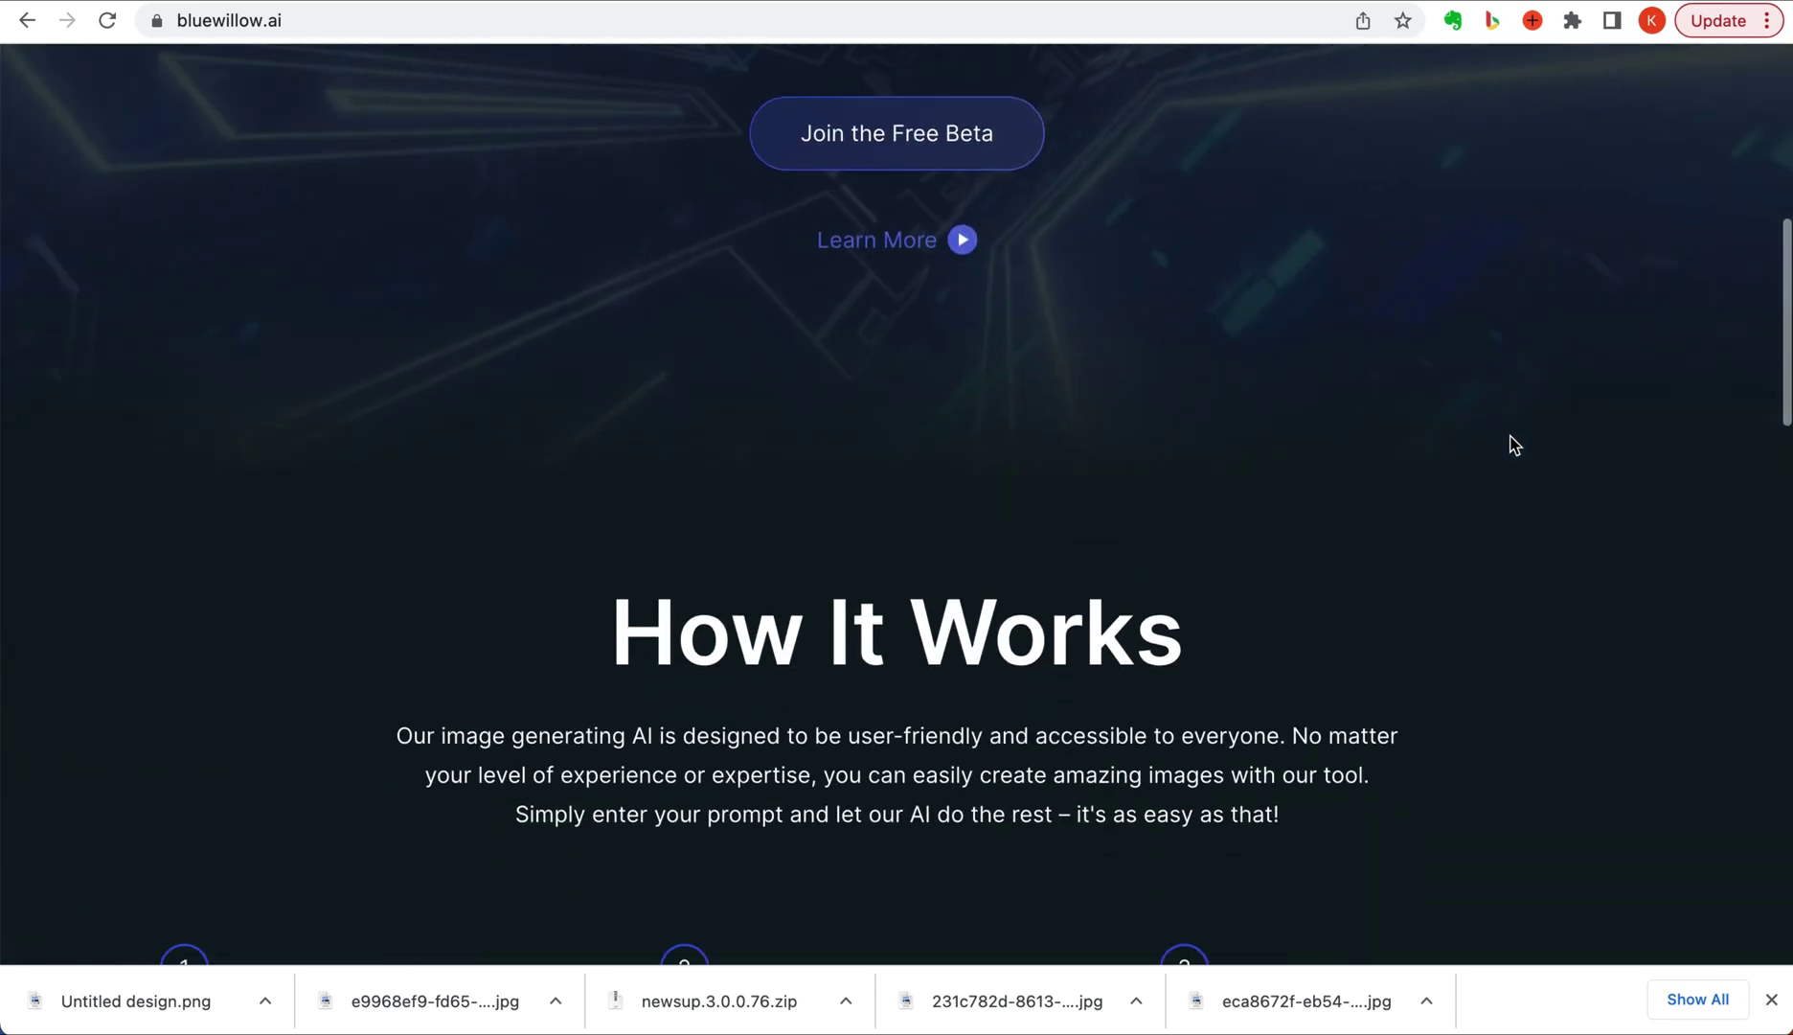
{"action": "scroll", "coordinate": [1514, 444], "scroll_direction": "down", "scroll_amount": 5}
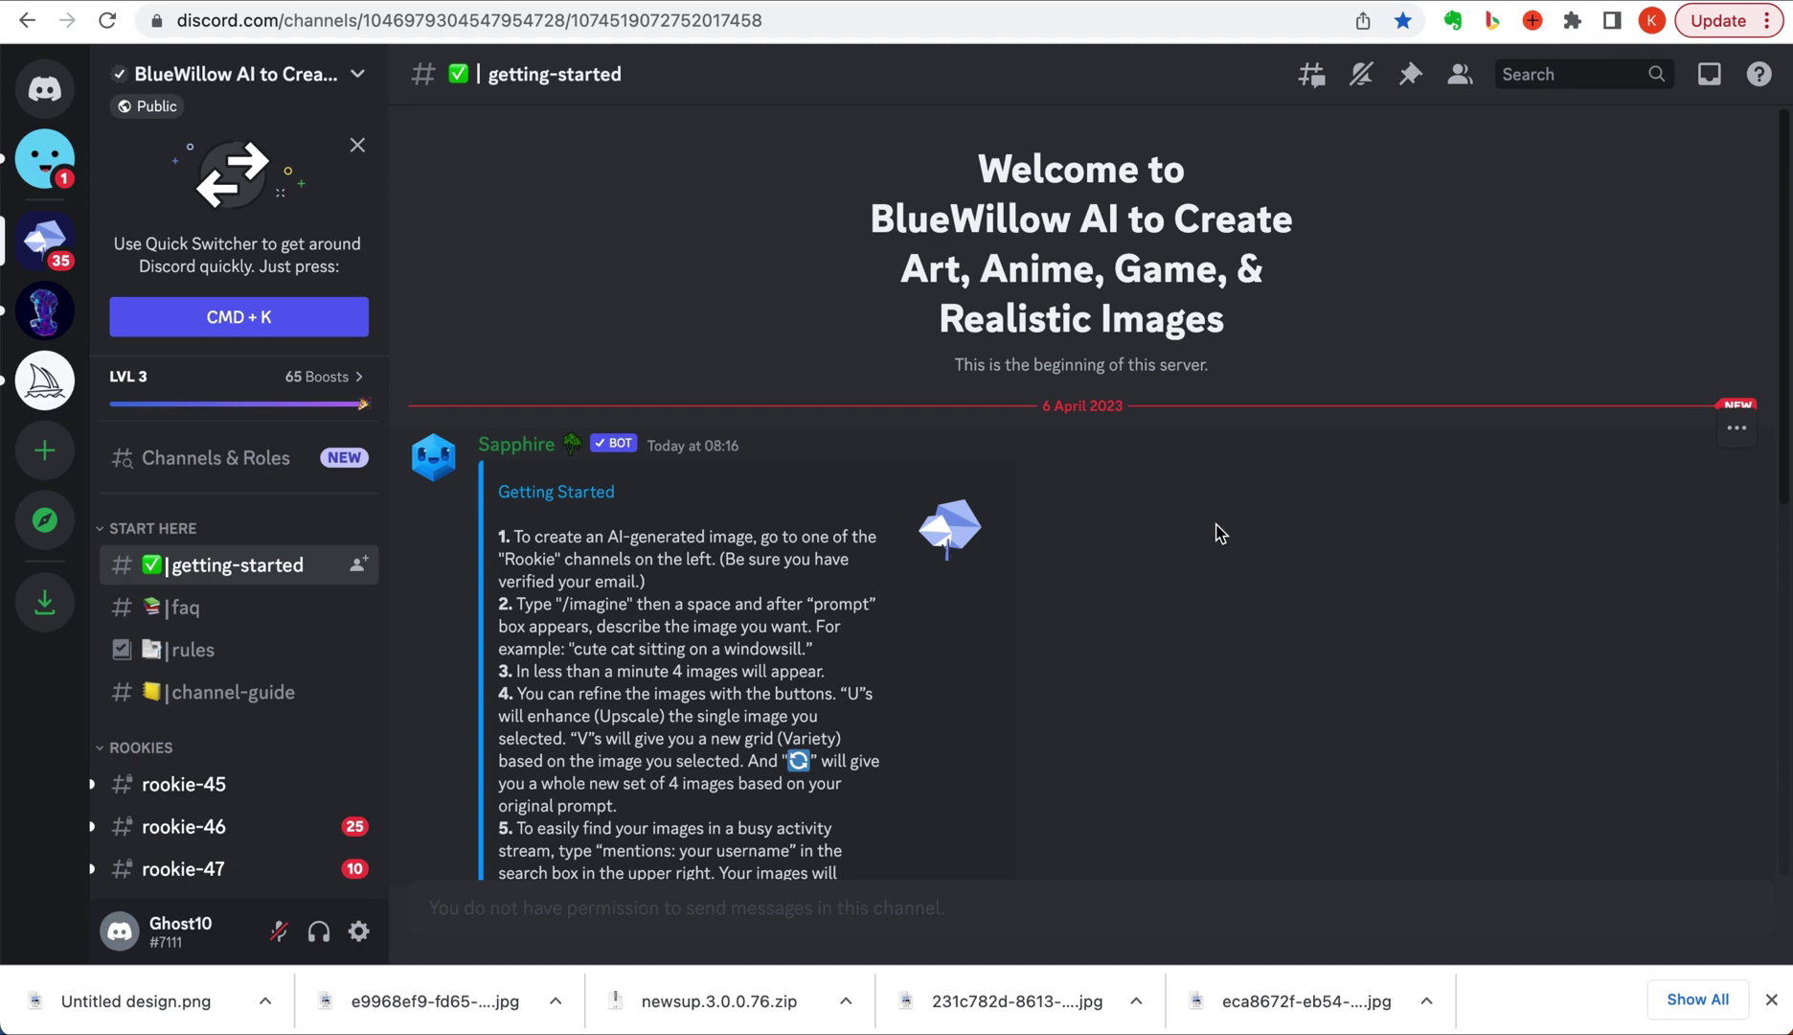
Read the getting-started instructions on the BlueWillow Discord server, covering the /imagine command, upscaling and variations
{"action": "scroll", "coordinate": [1188, 541], "scroll_direction": "down", "scroll_amount": 1}
{"action": "scroll", "coordinate": [1188, 541], "scroll_direction": "down", "scroll_amount": 3}
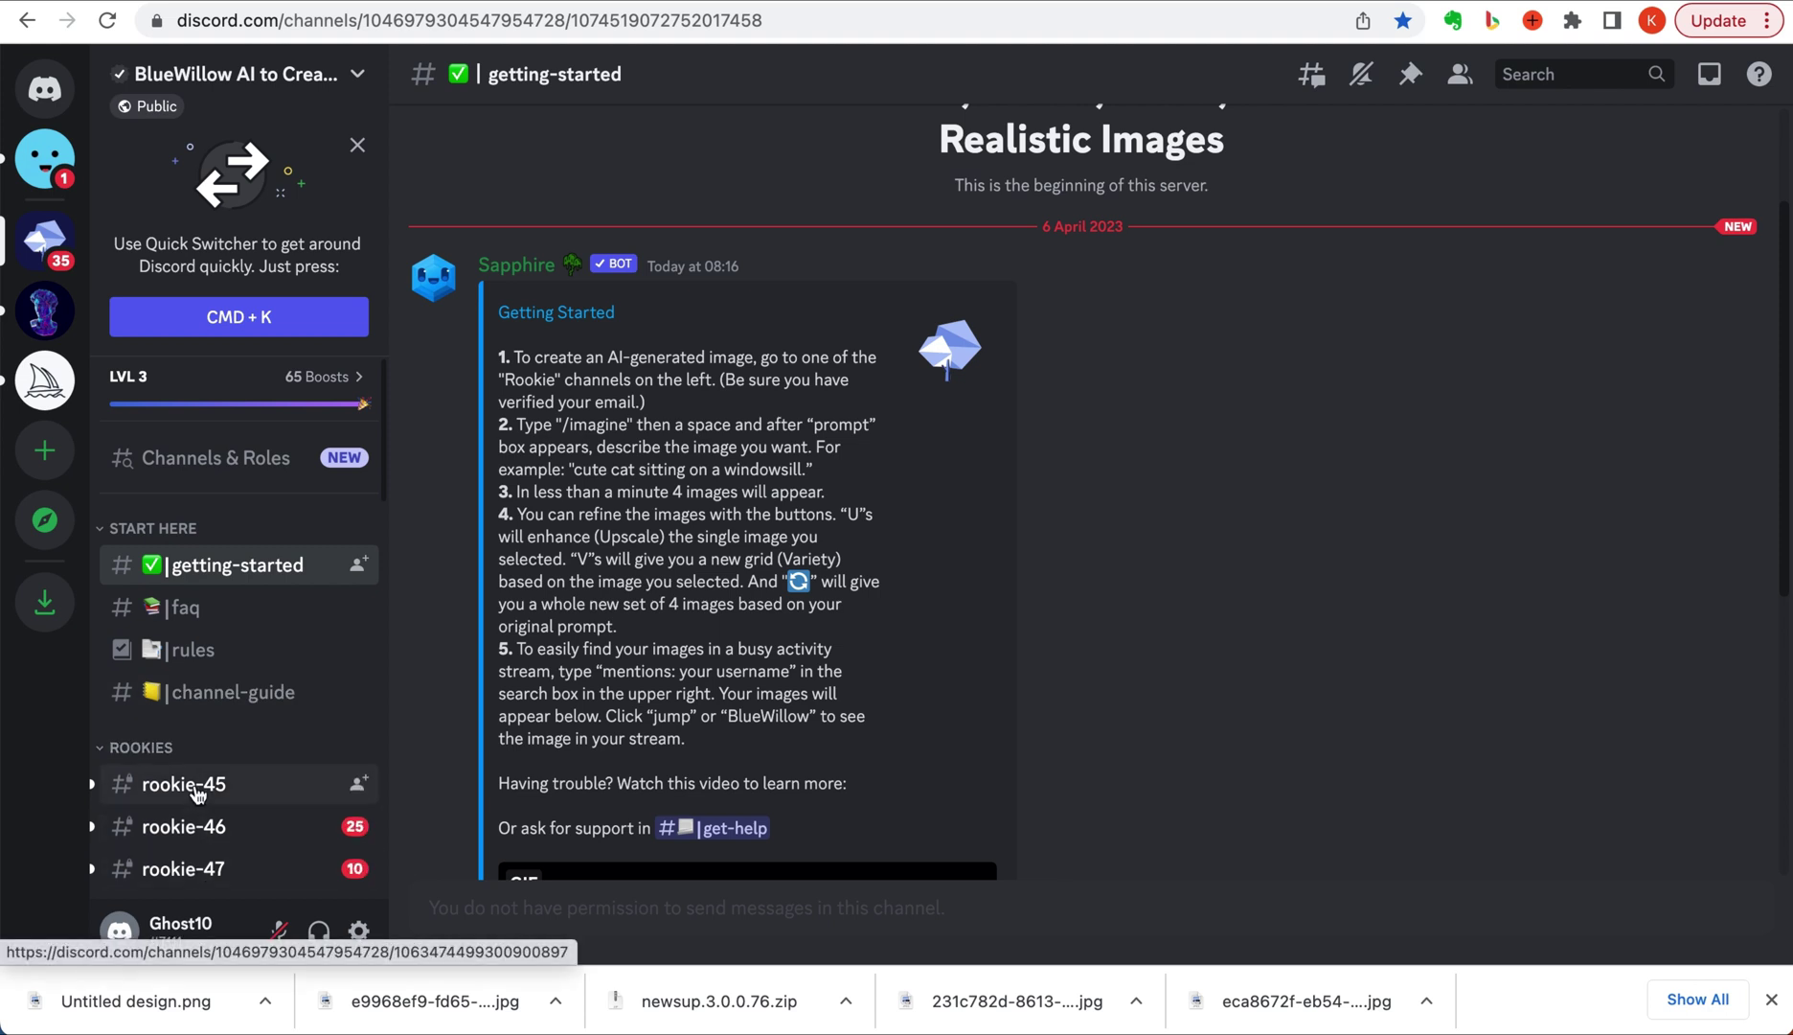
{"action": "left_click_drag", "start_coordinate": [553, 424], "coordinate": [766, 425]}
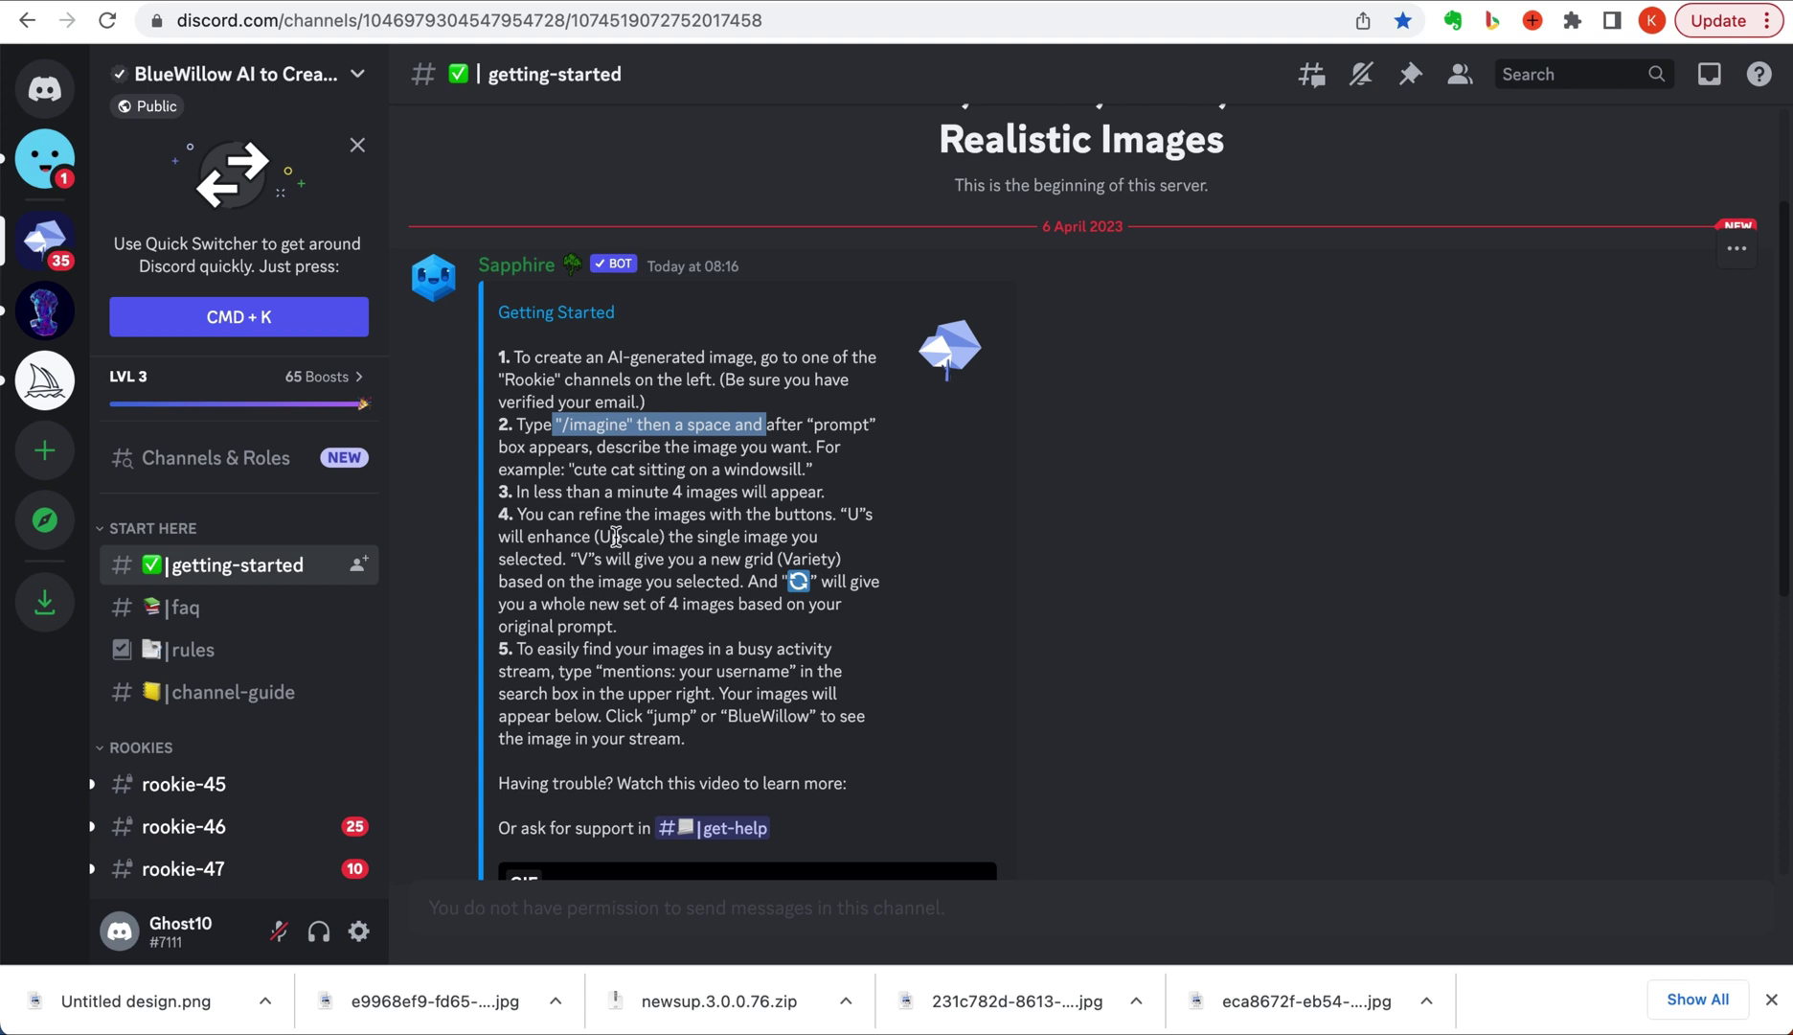
{"action": "left_click_drag", "start_coordinate": [594, 536], "coordinate": [677, 538]}
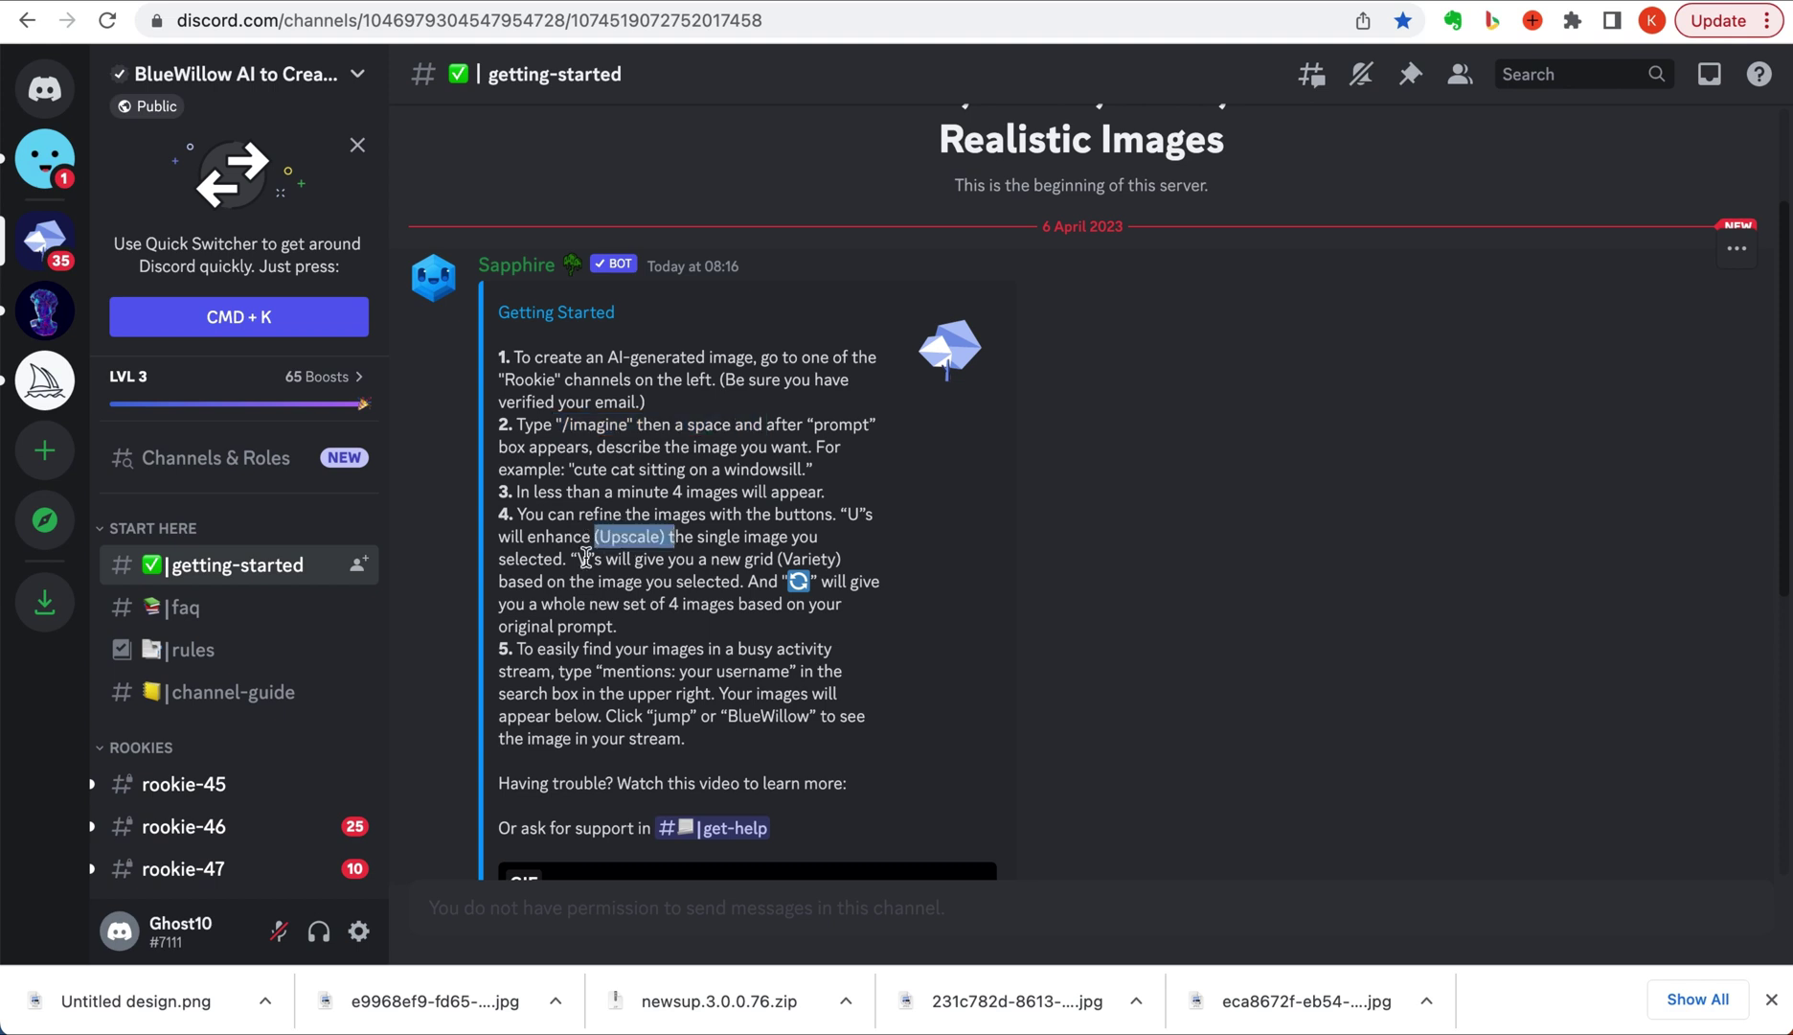
{"action": "left_click_drag", "start_coordinate": [565, 560], "coordinate": [725, 561]}
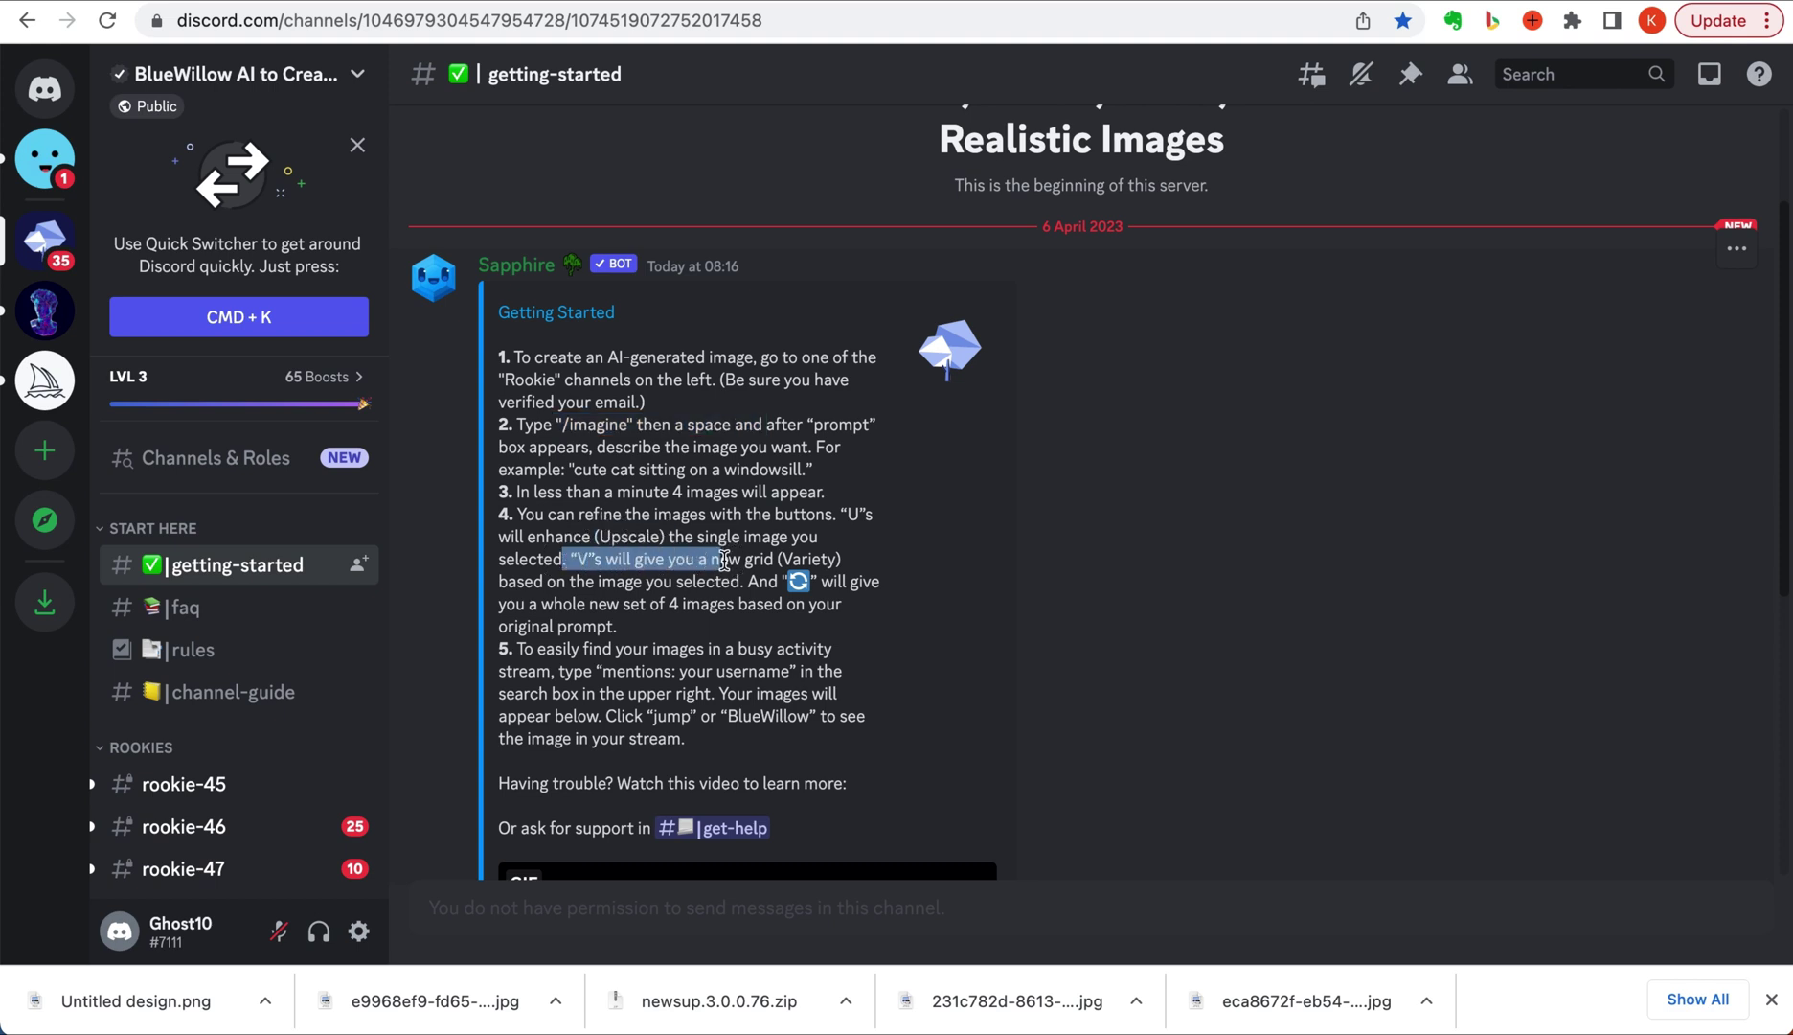
{"action": "left_click", "coordinate": [658, 624]}
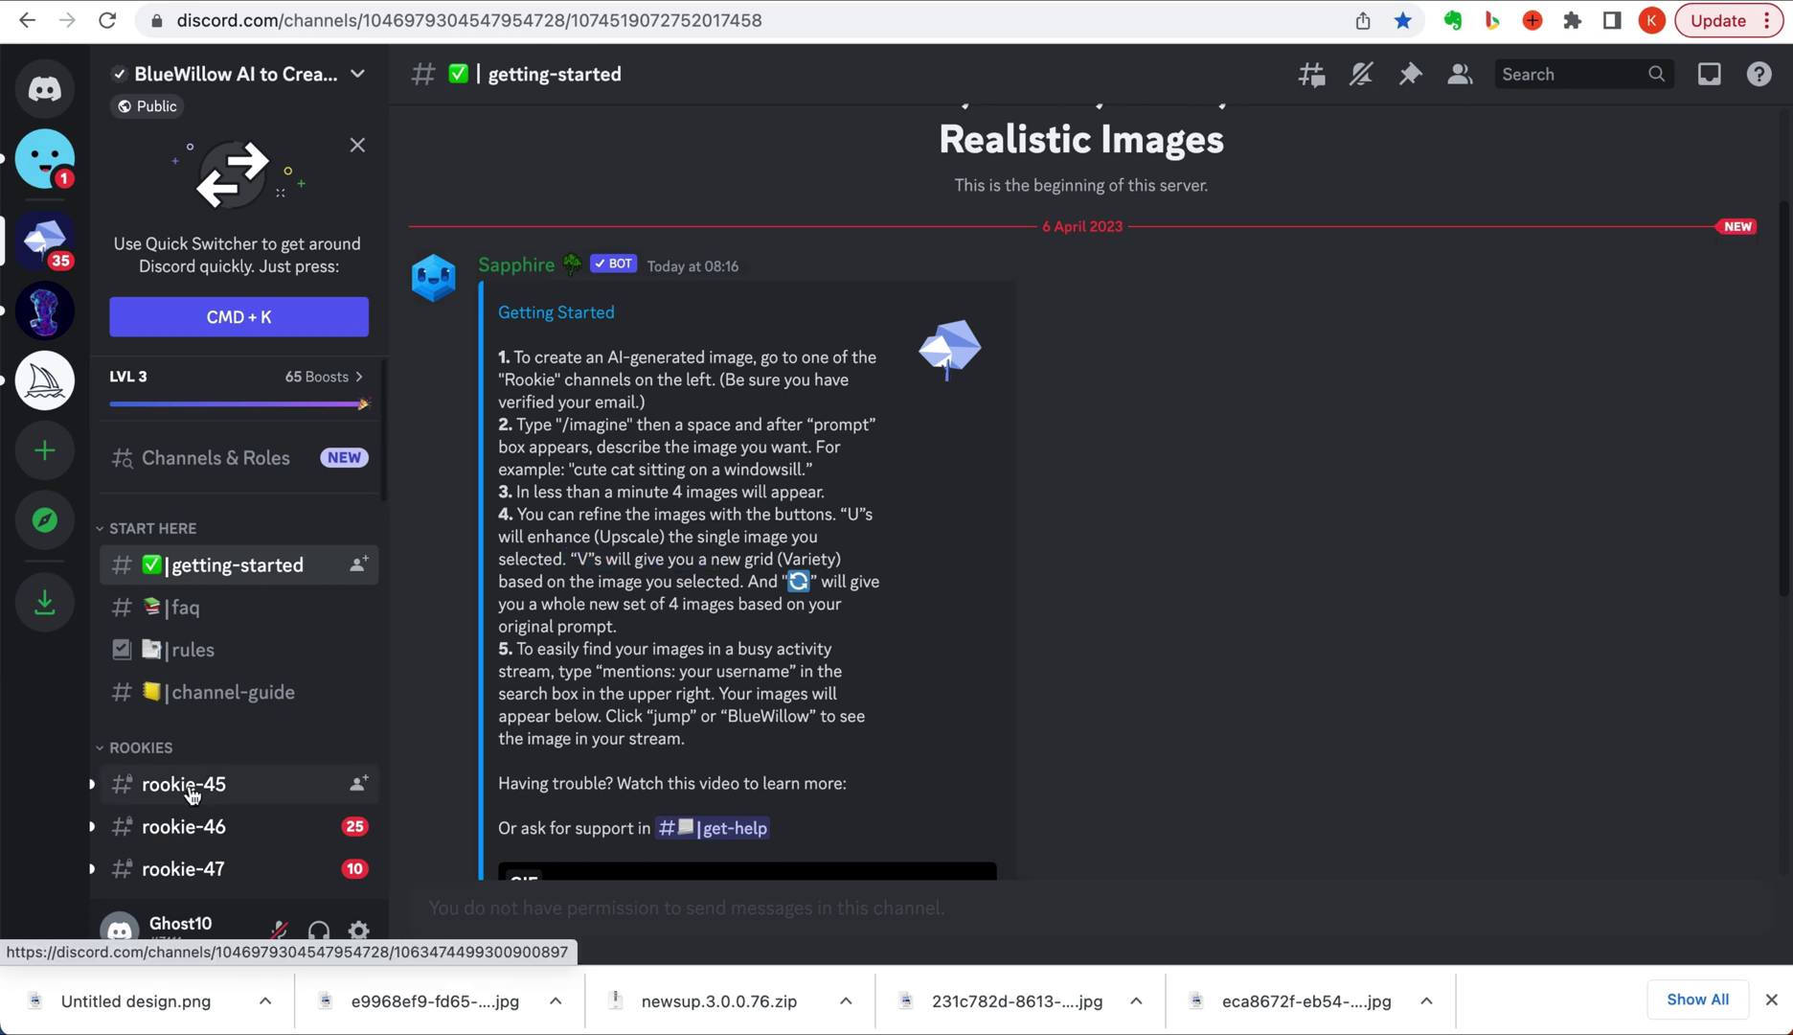
Open the BlueWillow server's rookie-46 channel and look through the images other members have generated
{"action": "left_click", "coordinate": [175, 829]}
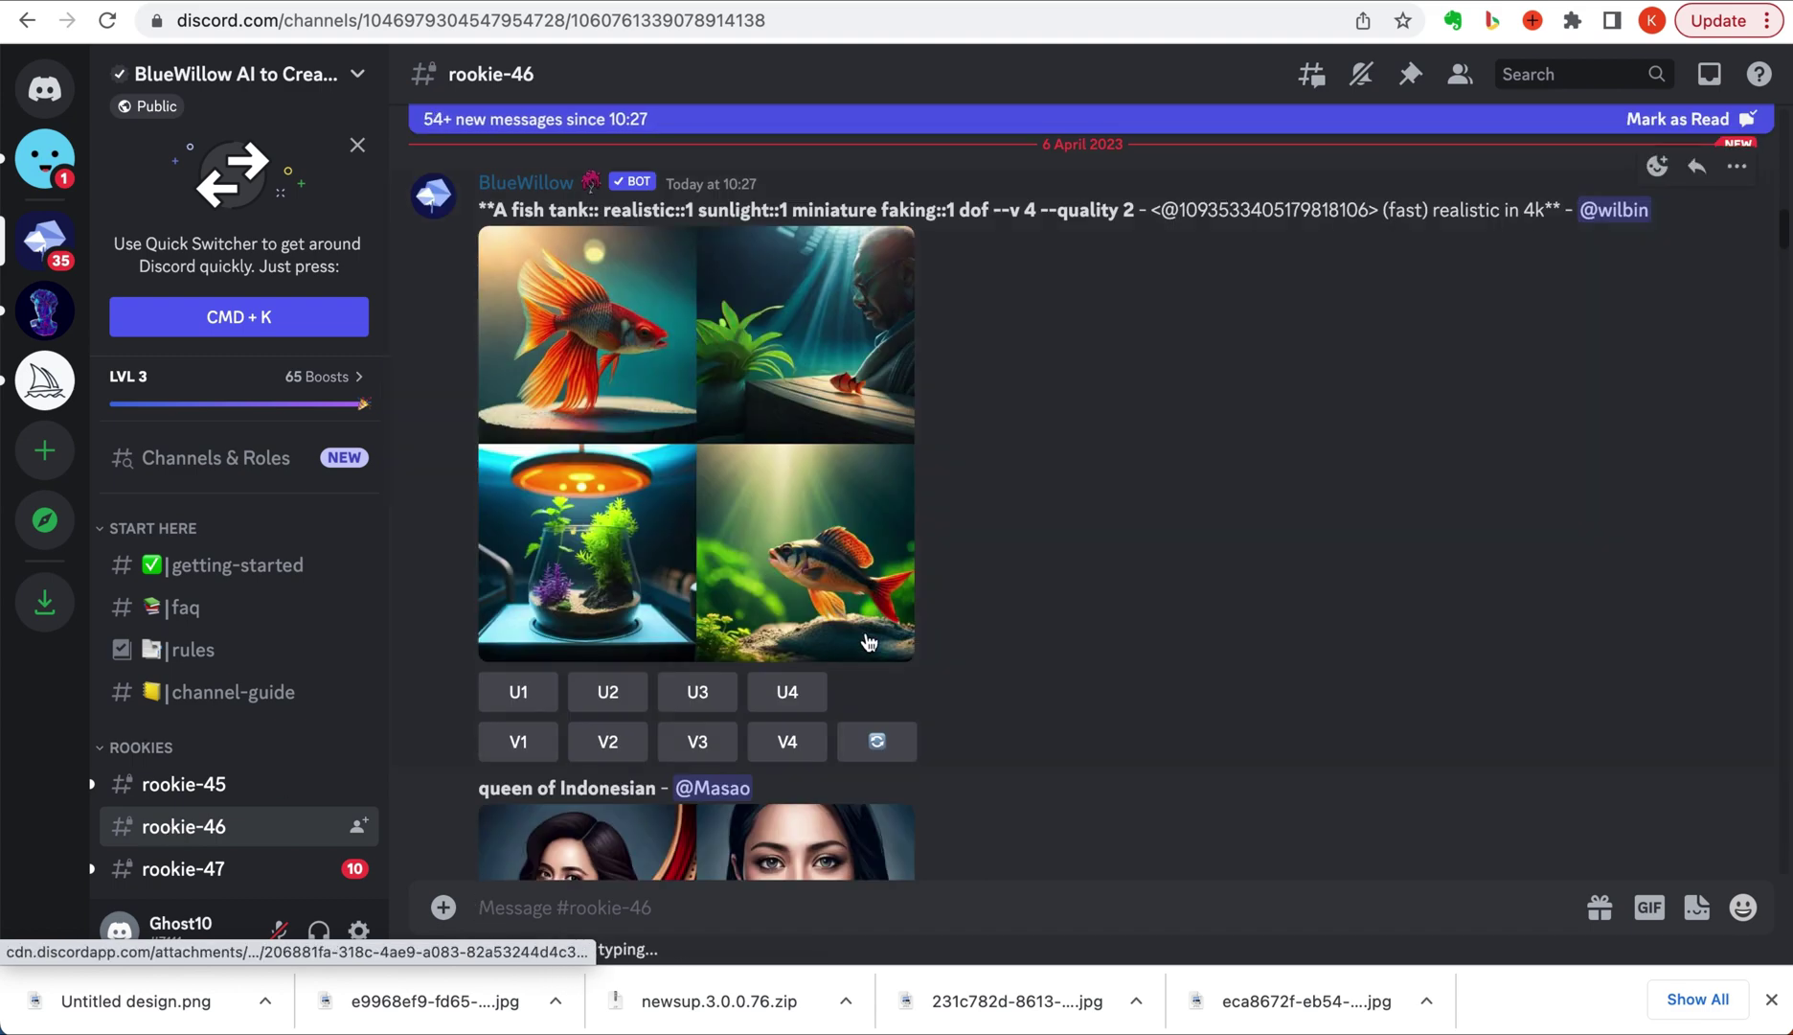
{"action": "scroll", "coordinate": [947, 607], "scroll_direction": "down", "scroll_amount": 5}
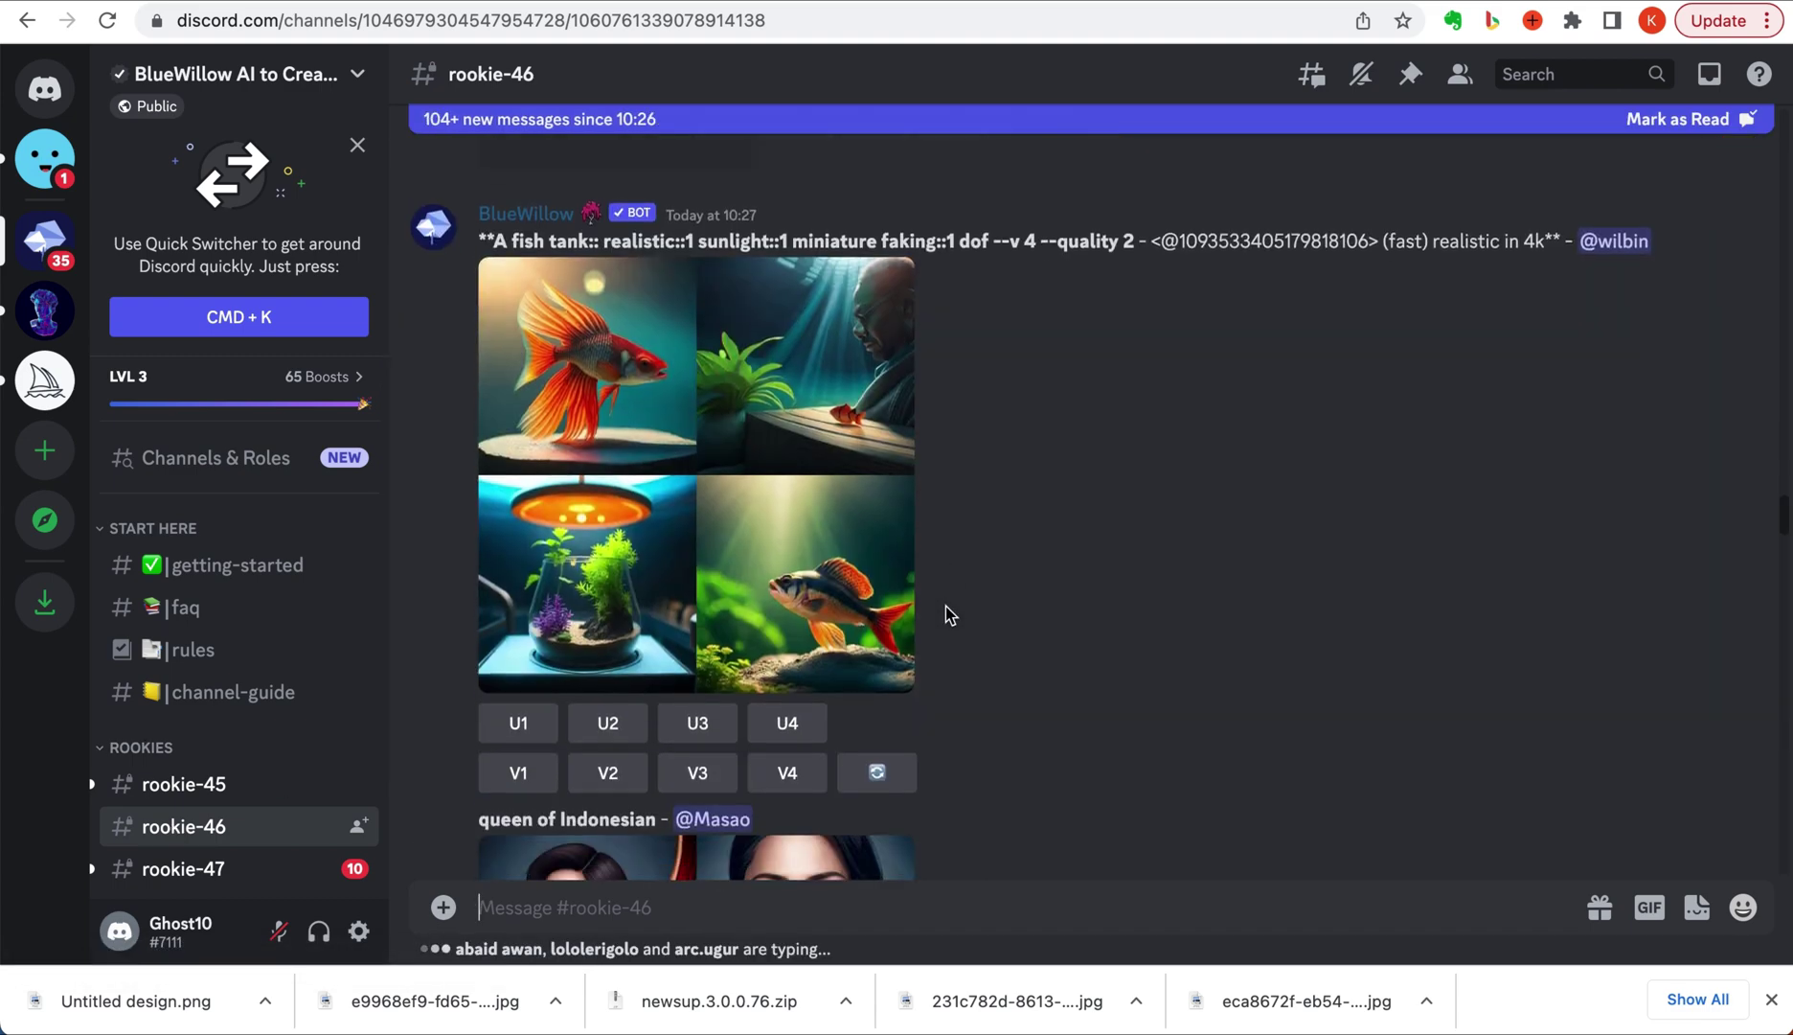
{"action": "scroll", "coordinate": [946, 606], "scroll_direction": "down", "scroll_amount": 6}
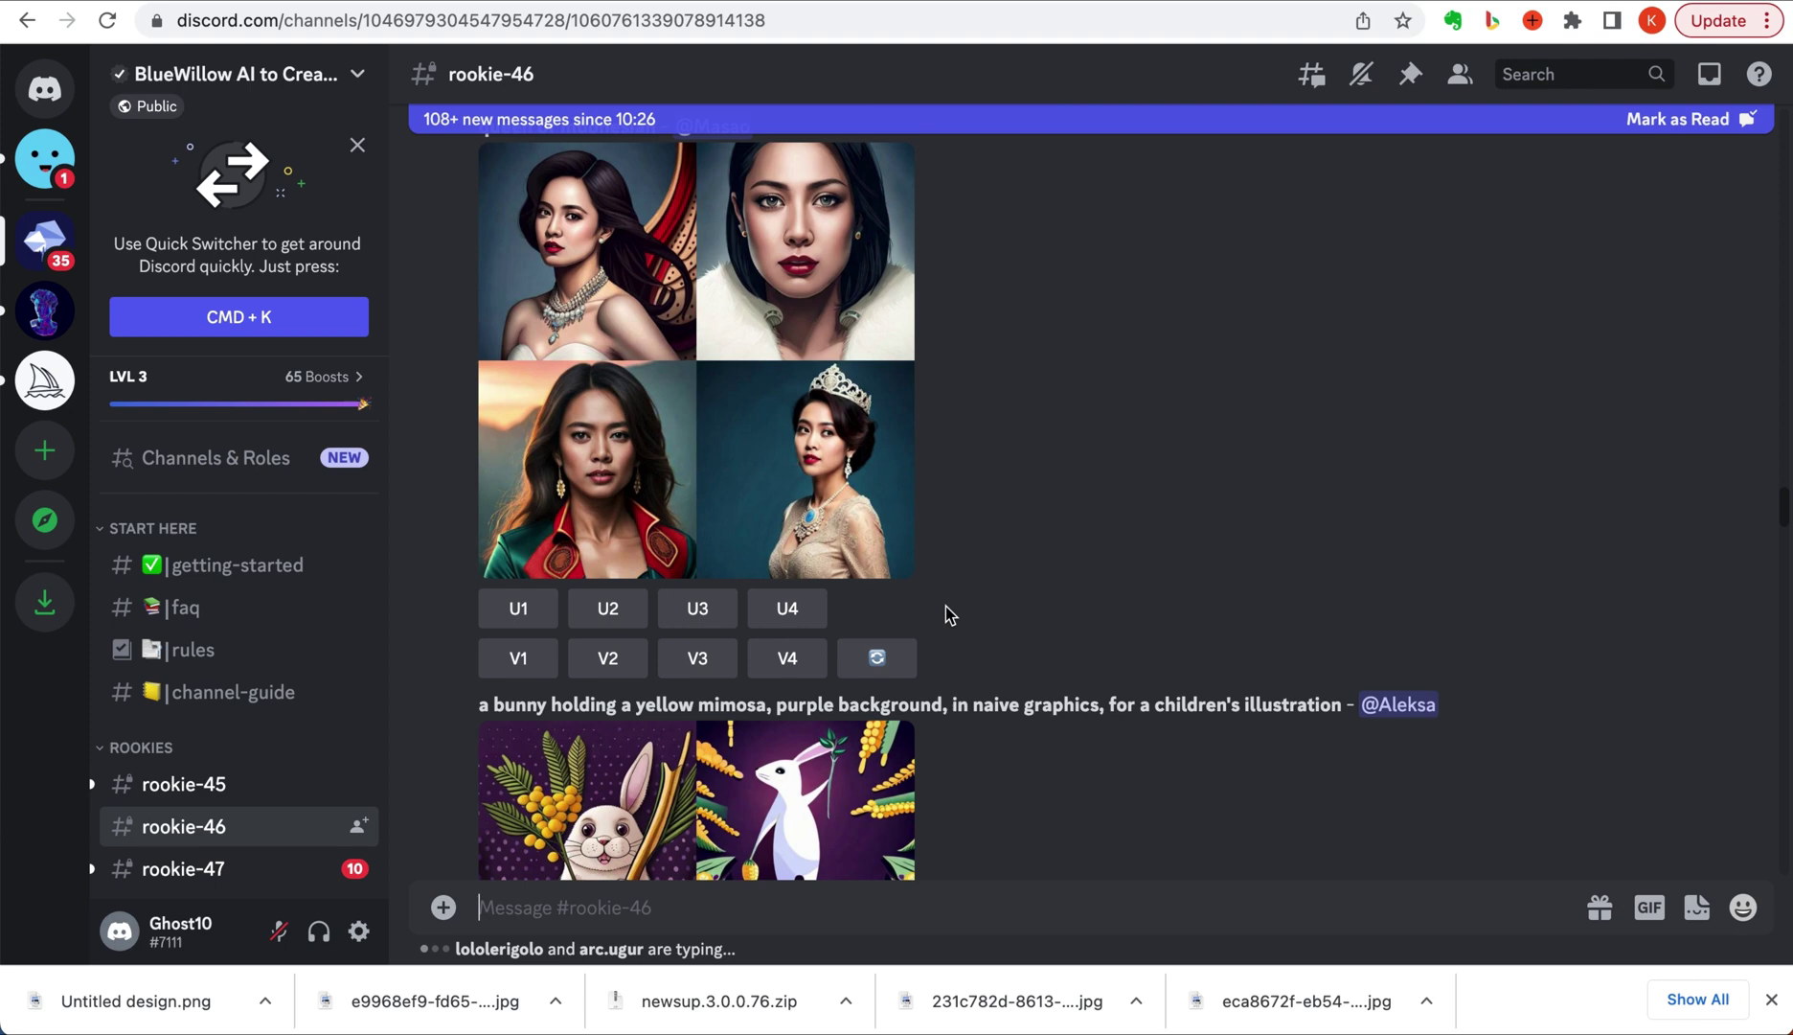
{"action": "scroll", "coordinate": [945, 606], "scroll_direction": "down", "scroll_amount": 7}
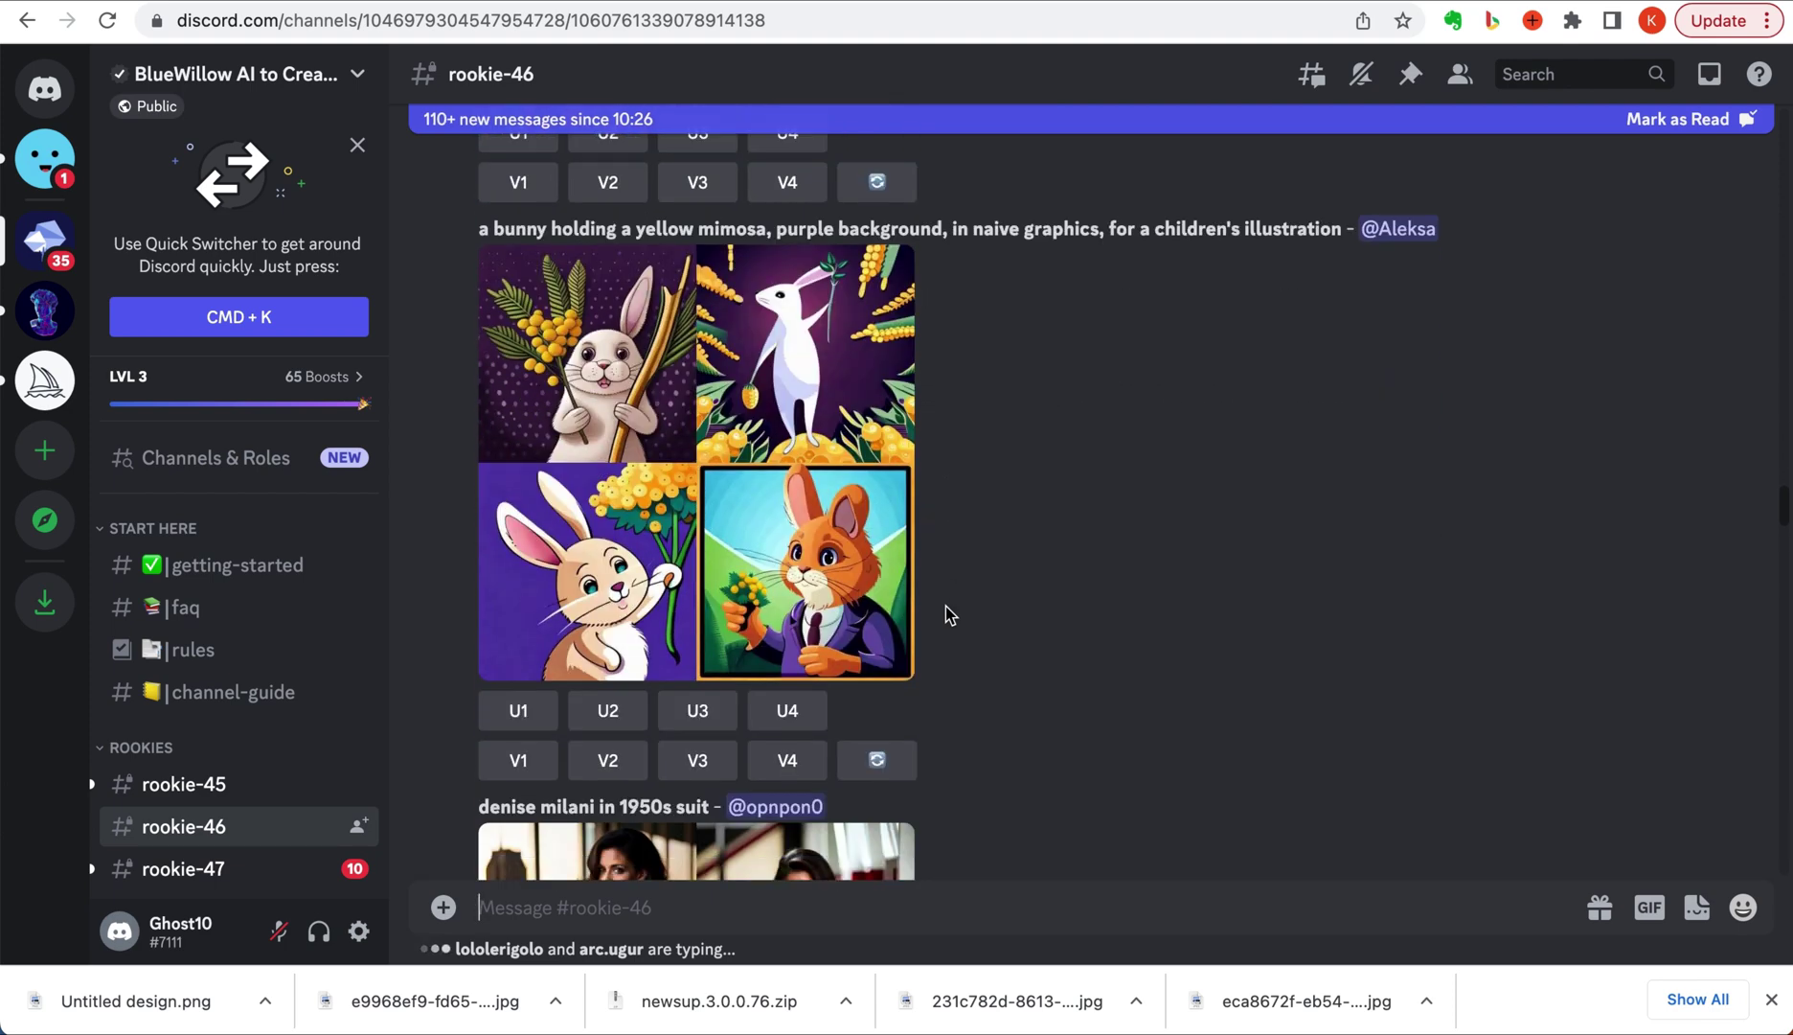
{"action": "scroll", "coordinate": [946, 606], "scroll_direction": "down", "scroll_amount": 6}
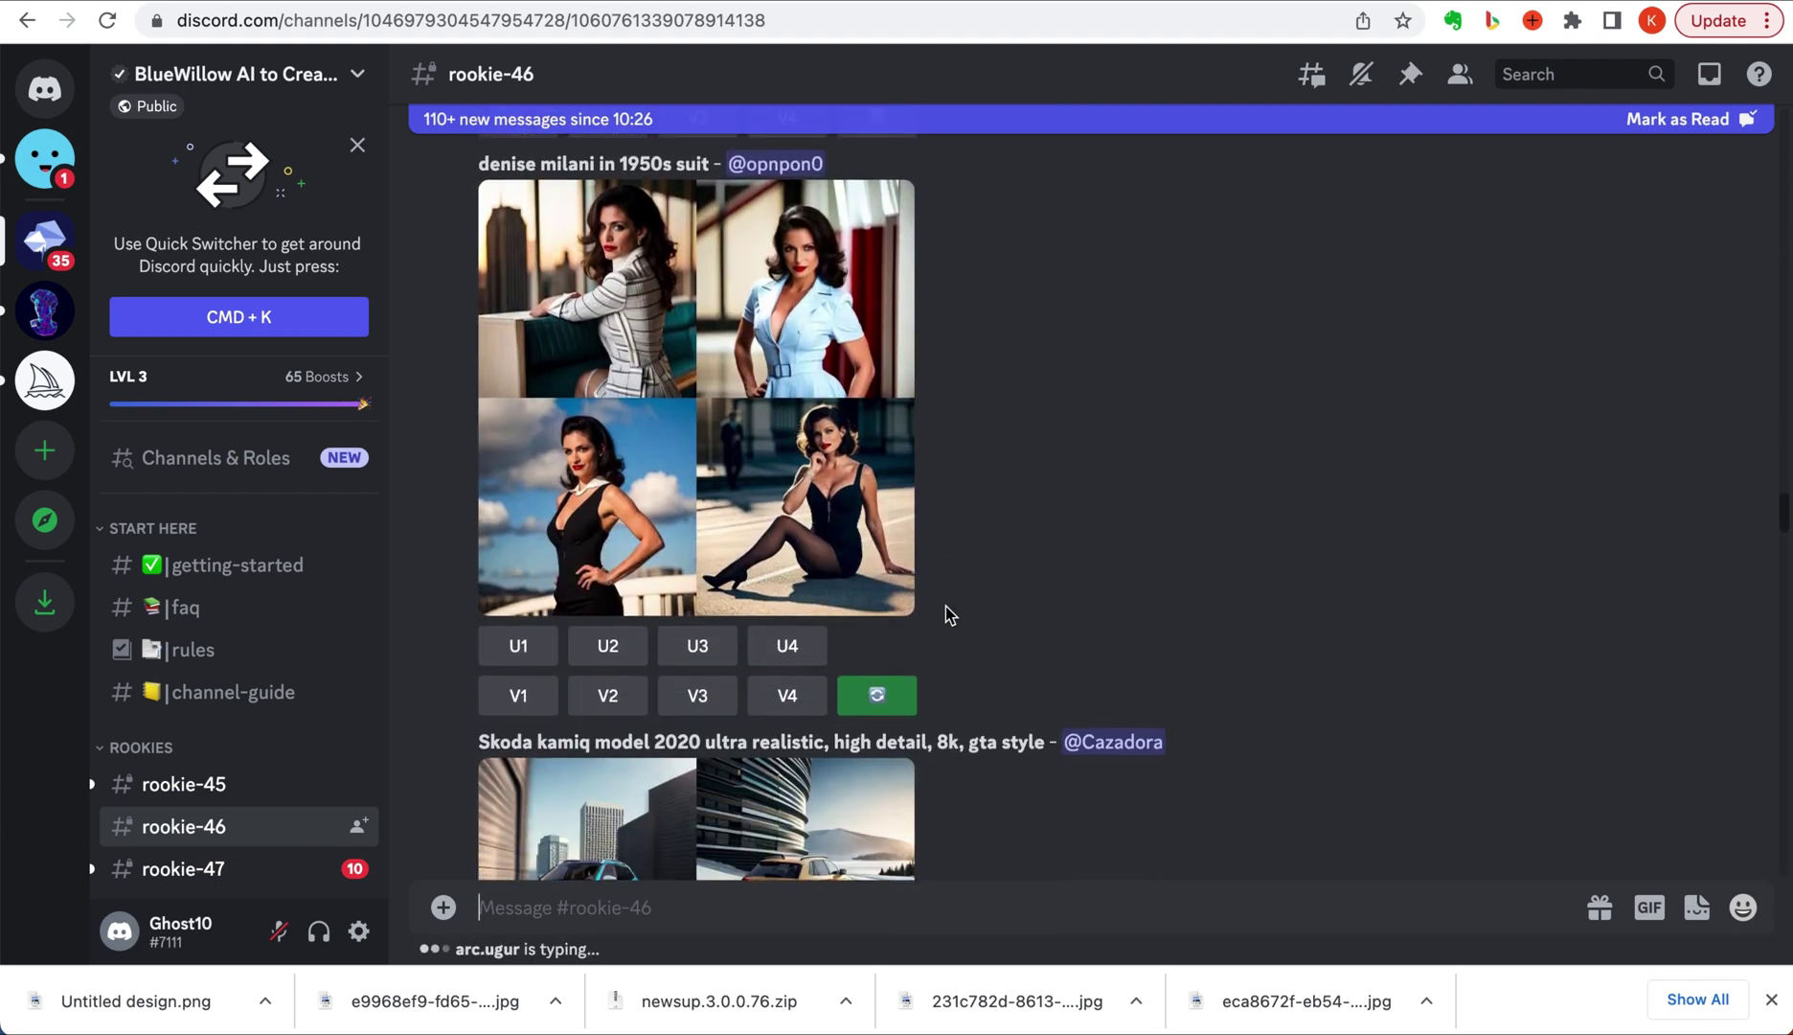
{"action": "scroll", "coordinate": [946, 615], "scroll_direction": "down", "scroll_amount": 4}
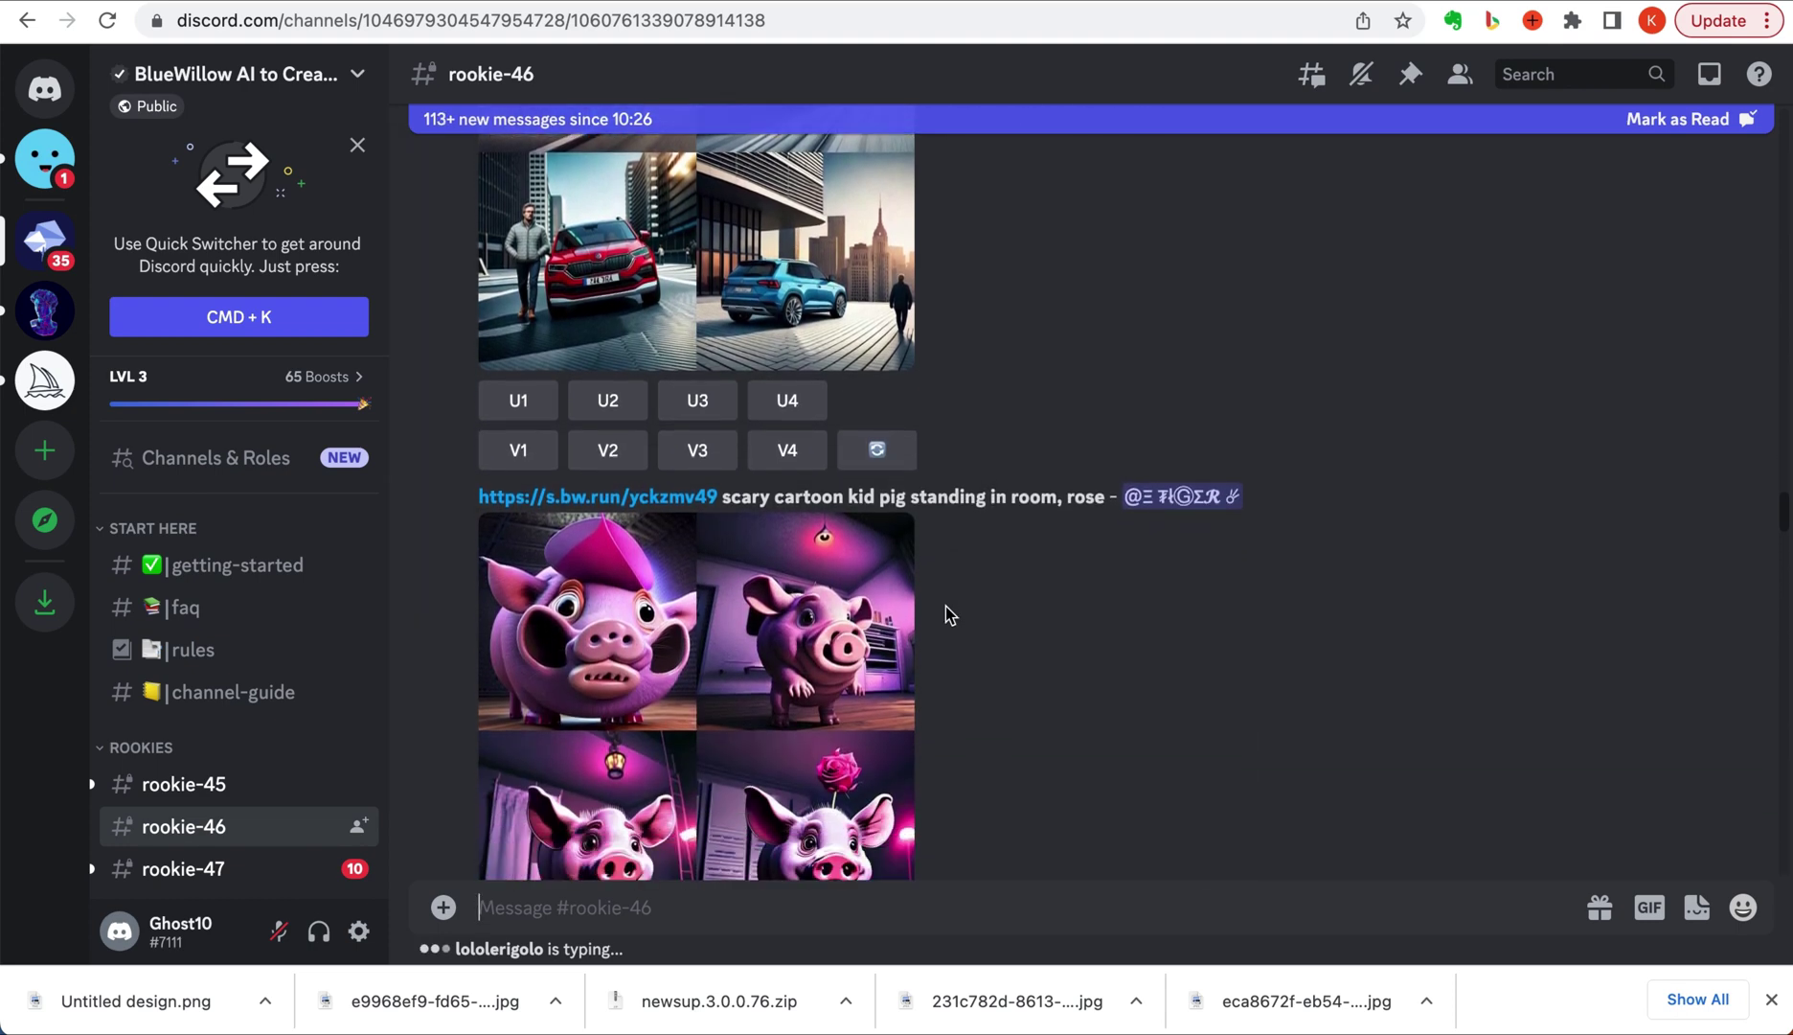
Switch to Midjourney's newbies-111 channel and look through its generated images for comparison with BlueWillow's
{"action": "left_click", "coordinate": [1236, 0]}
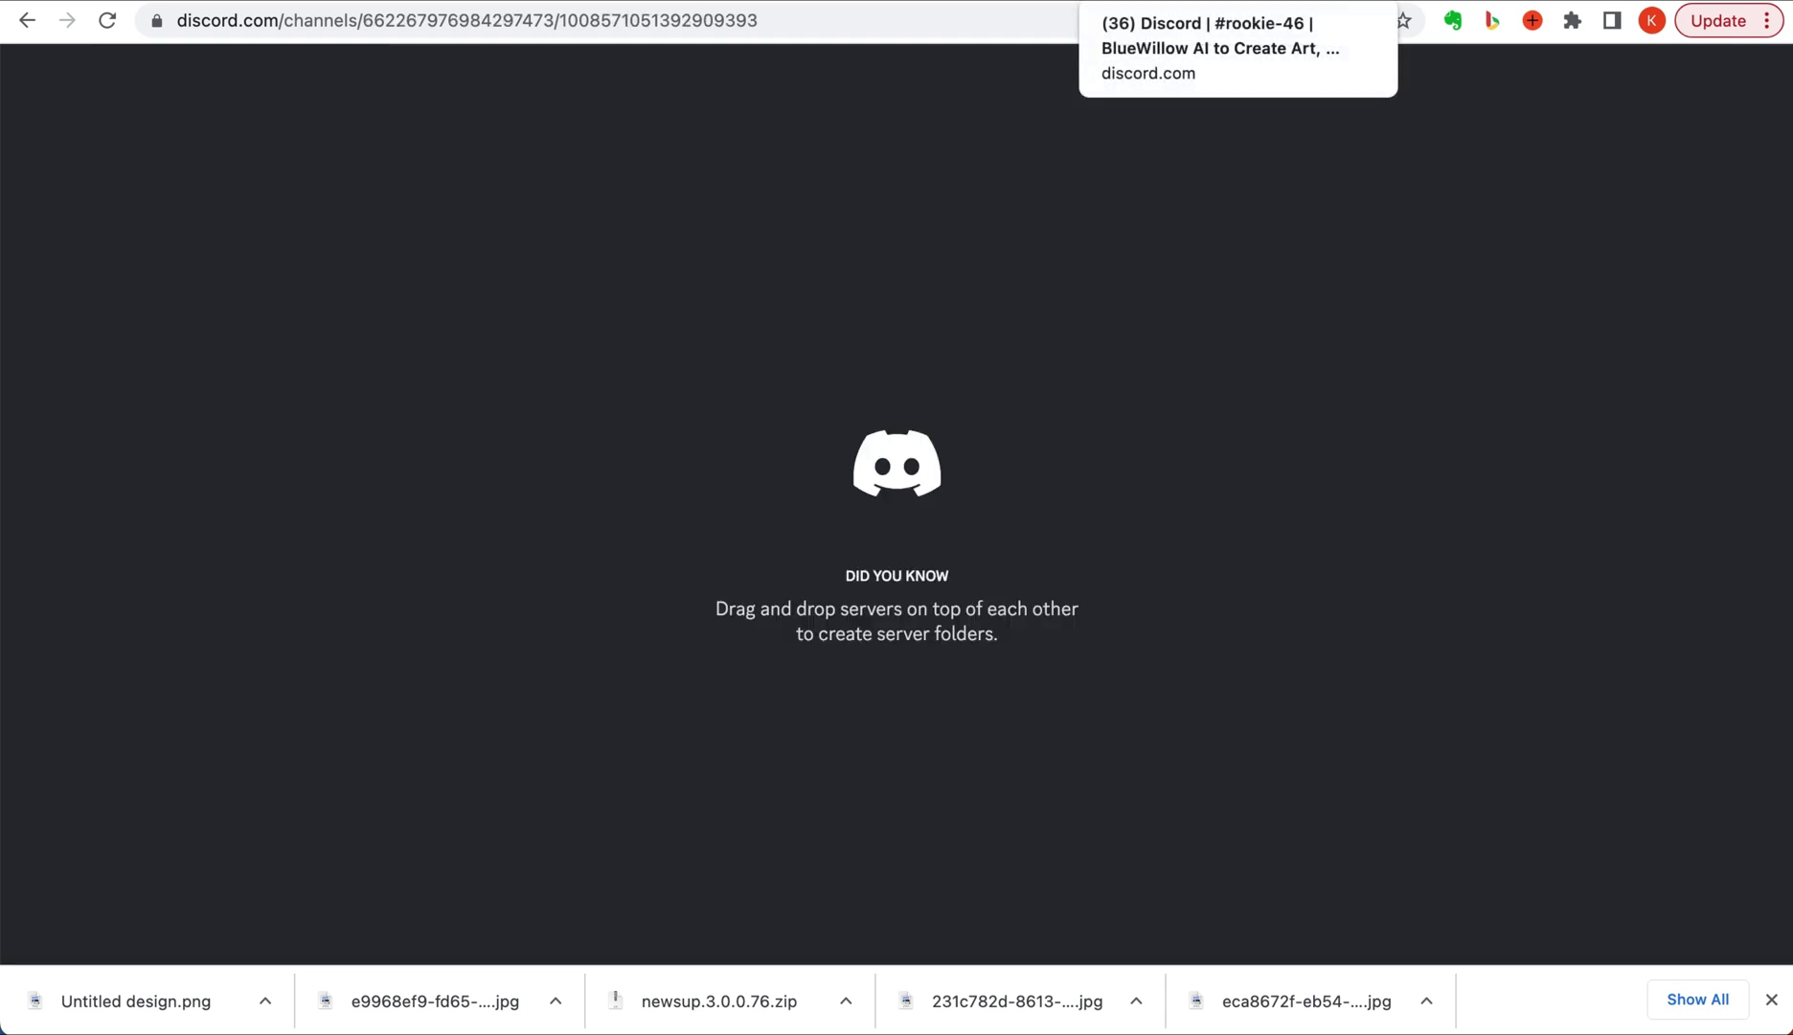
{"action": "scroll", "coordinate": [1188, 498], "scroll_direction": "down", "scroll_amount": 6}
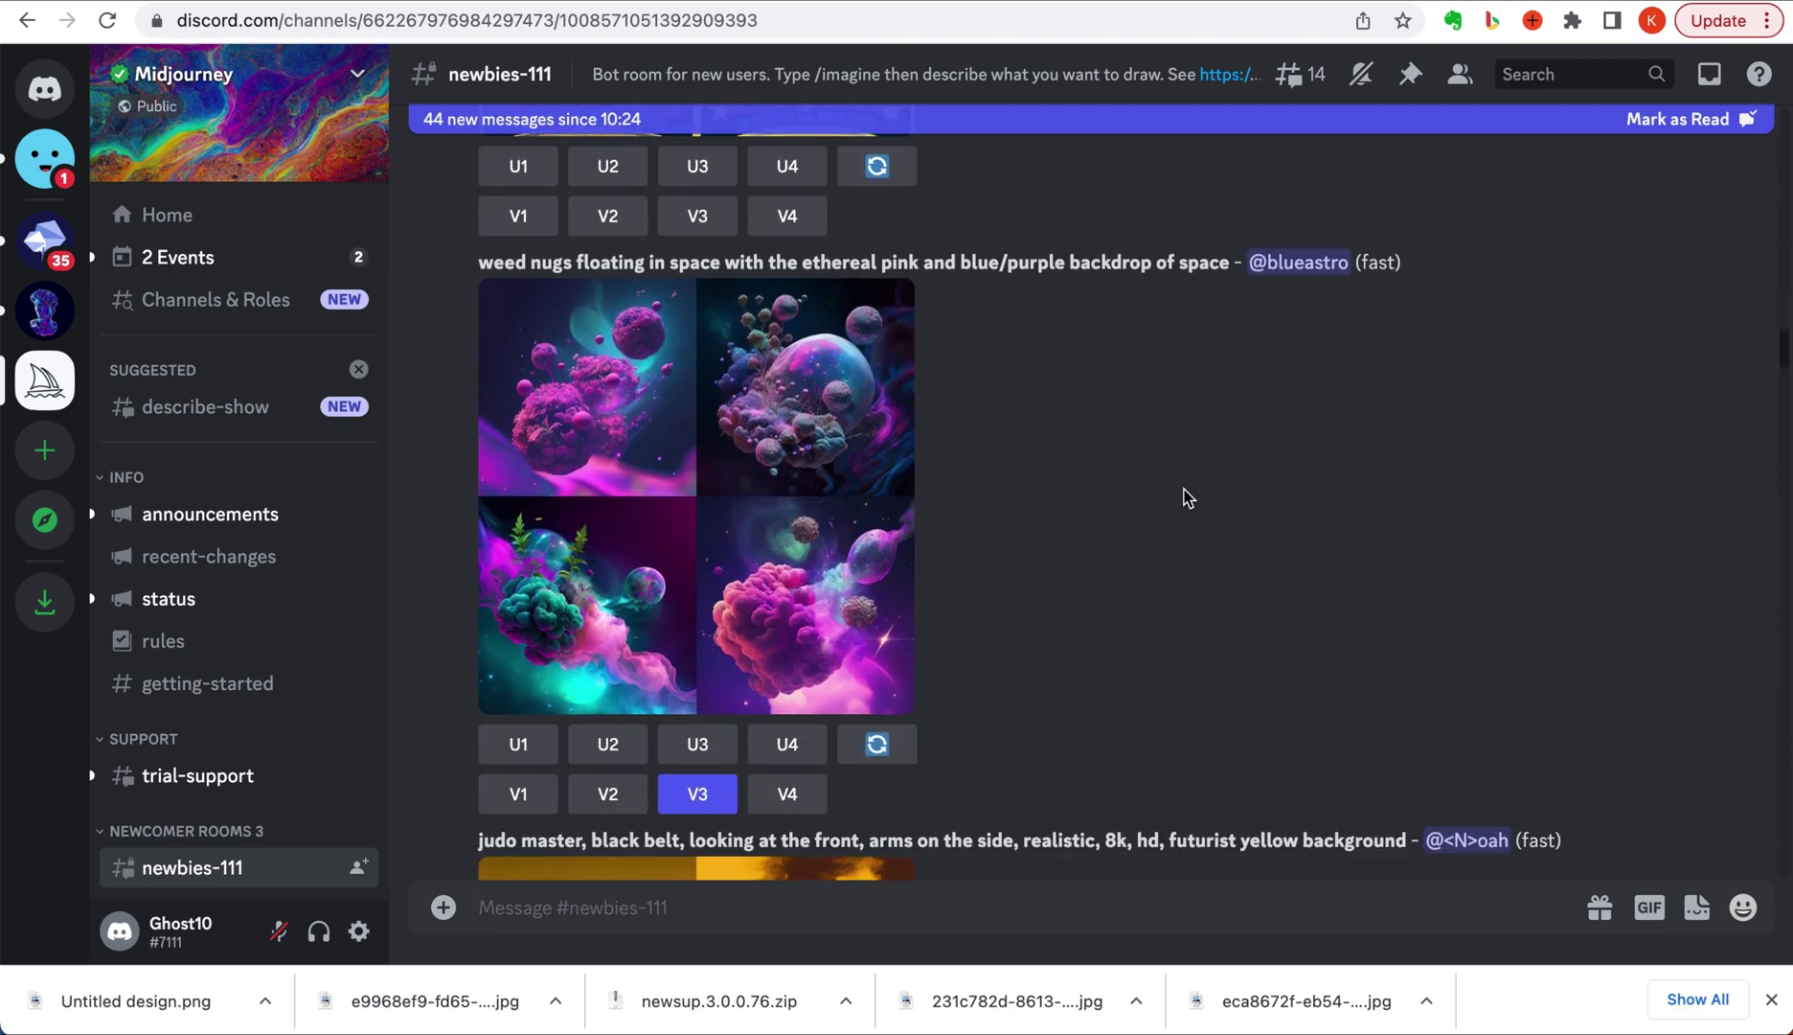
{"action": "scroll", "coordinate": [1188, 498], "scroll_direction": "down", "scroll_amount": 10}
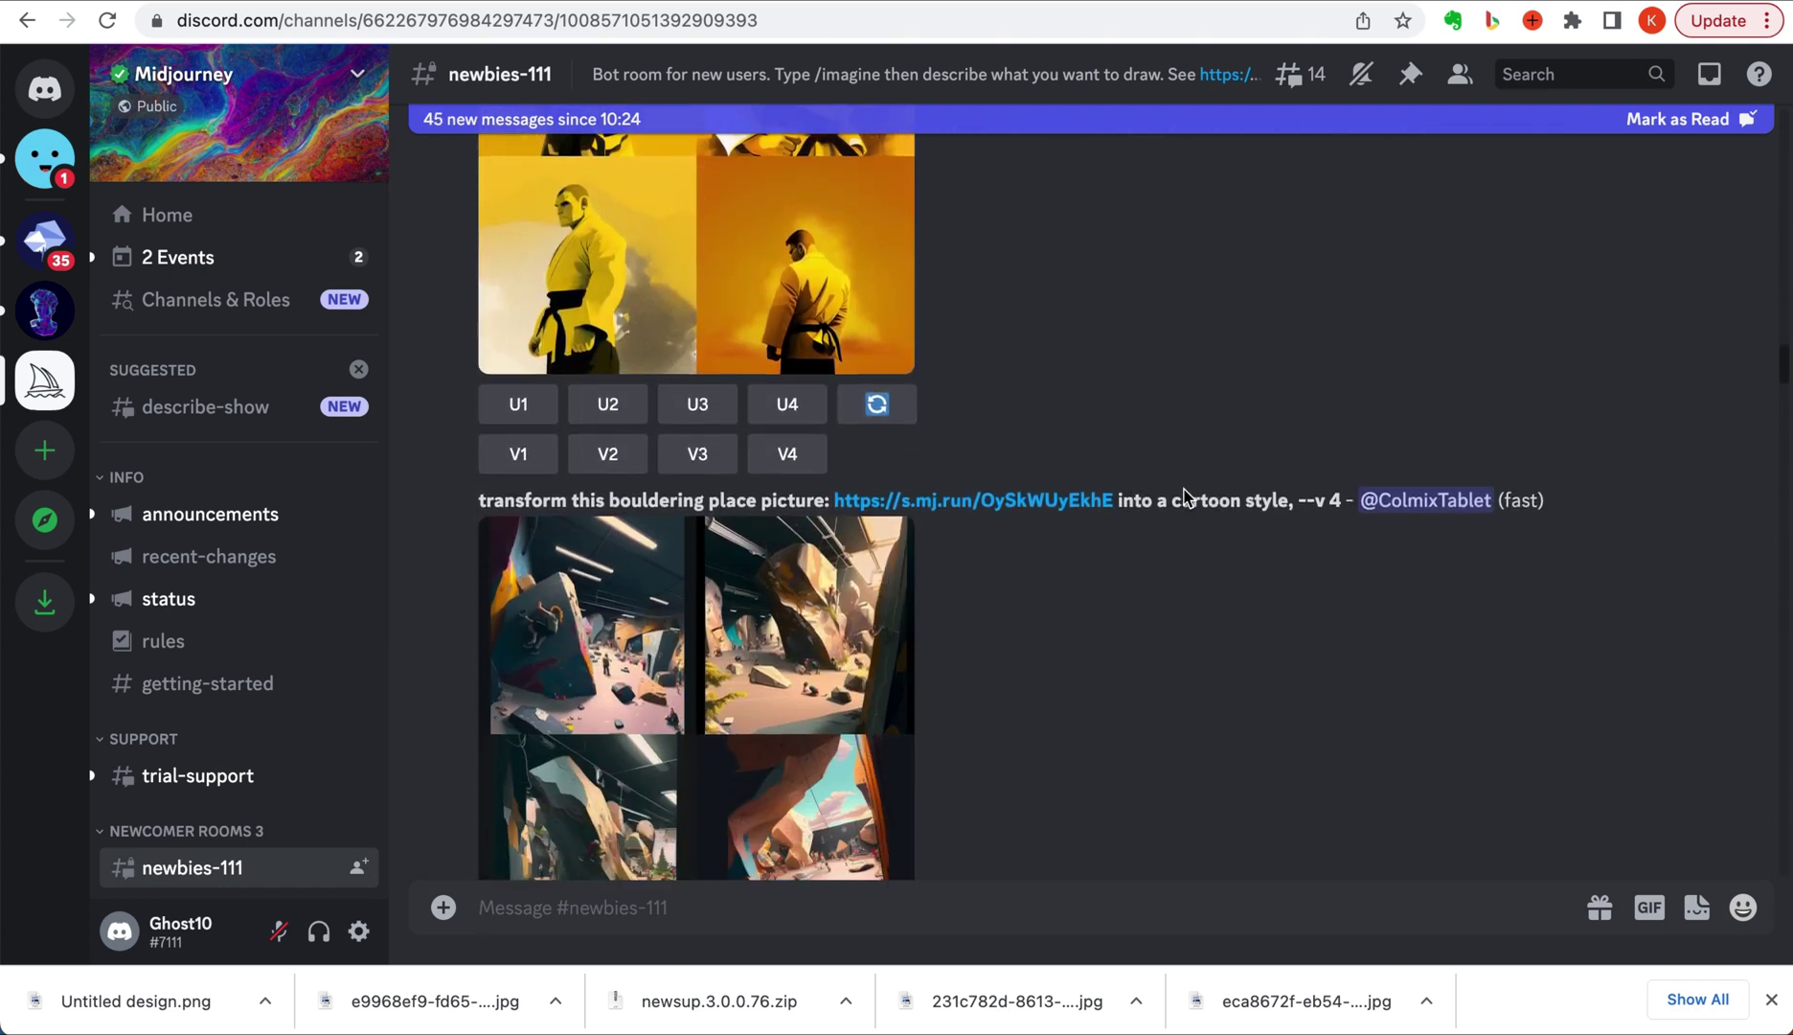
{"action": "scroll", "coordinate": [1188, 498], "scroll_direction": "down", "scroll_amount": 11}
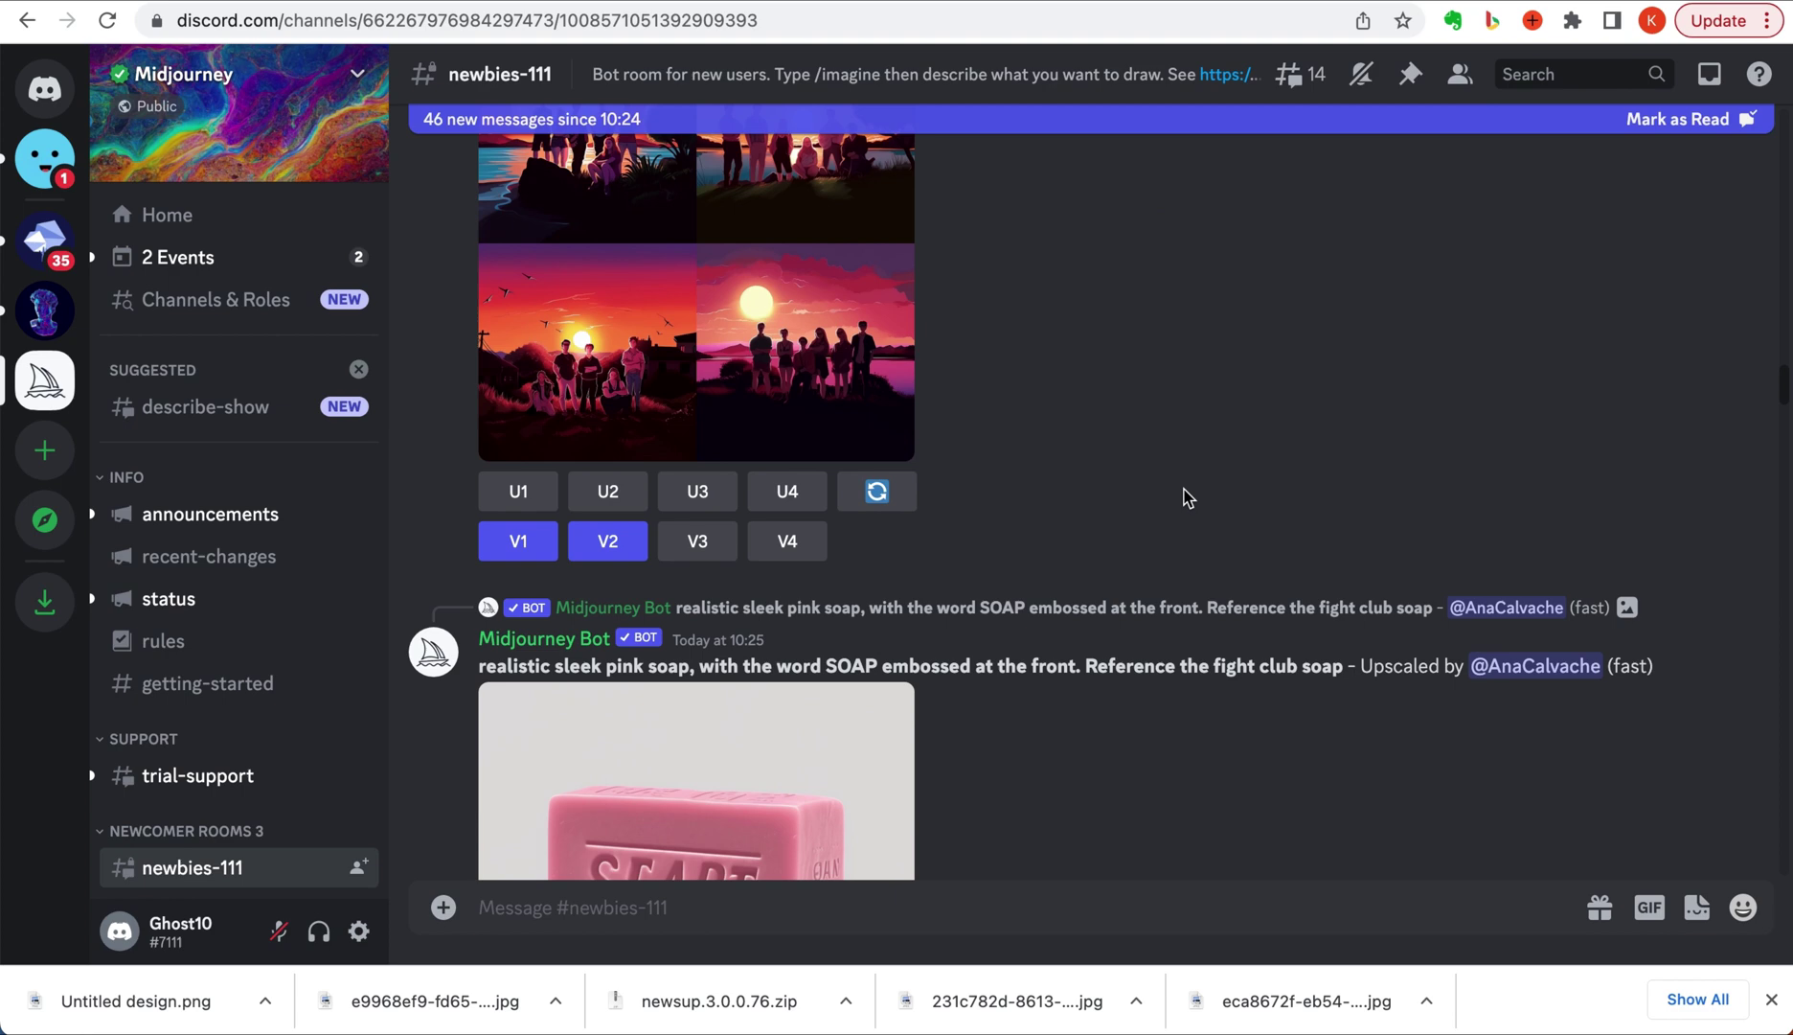
{"action": "scroll", "coordinate": [1188, 498], "scroll_direction": "down", "scroll_amount": 12}
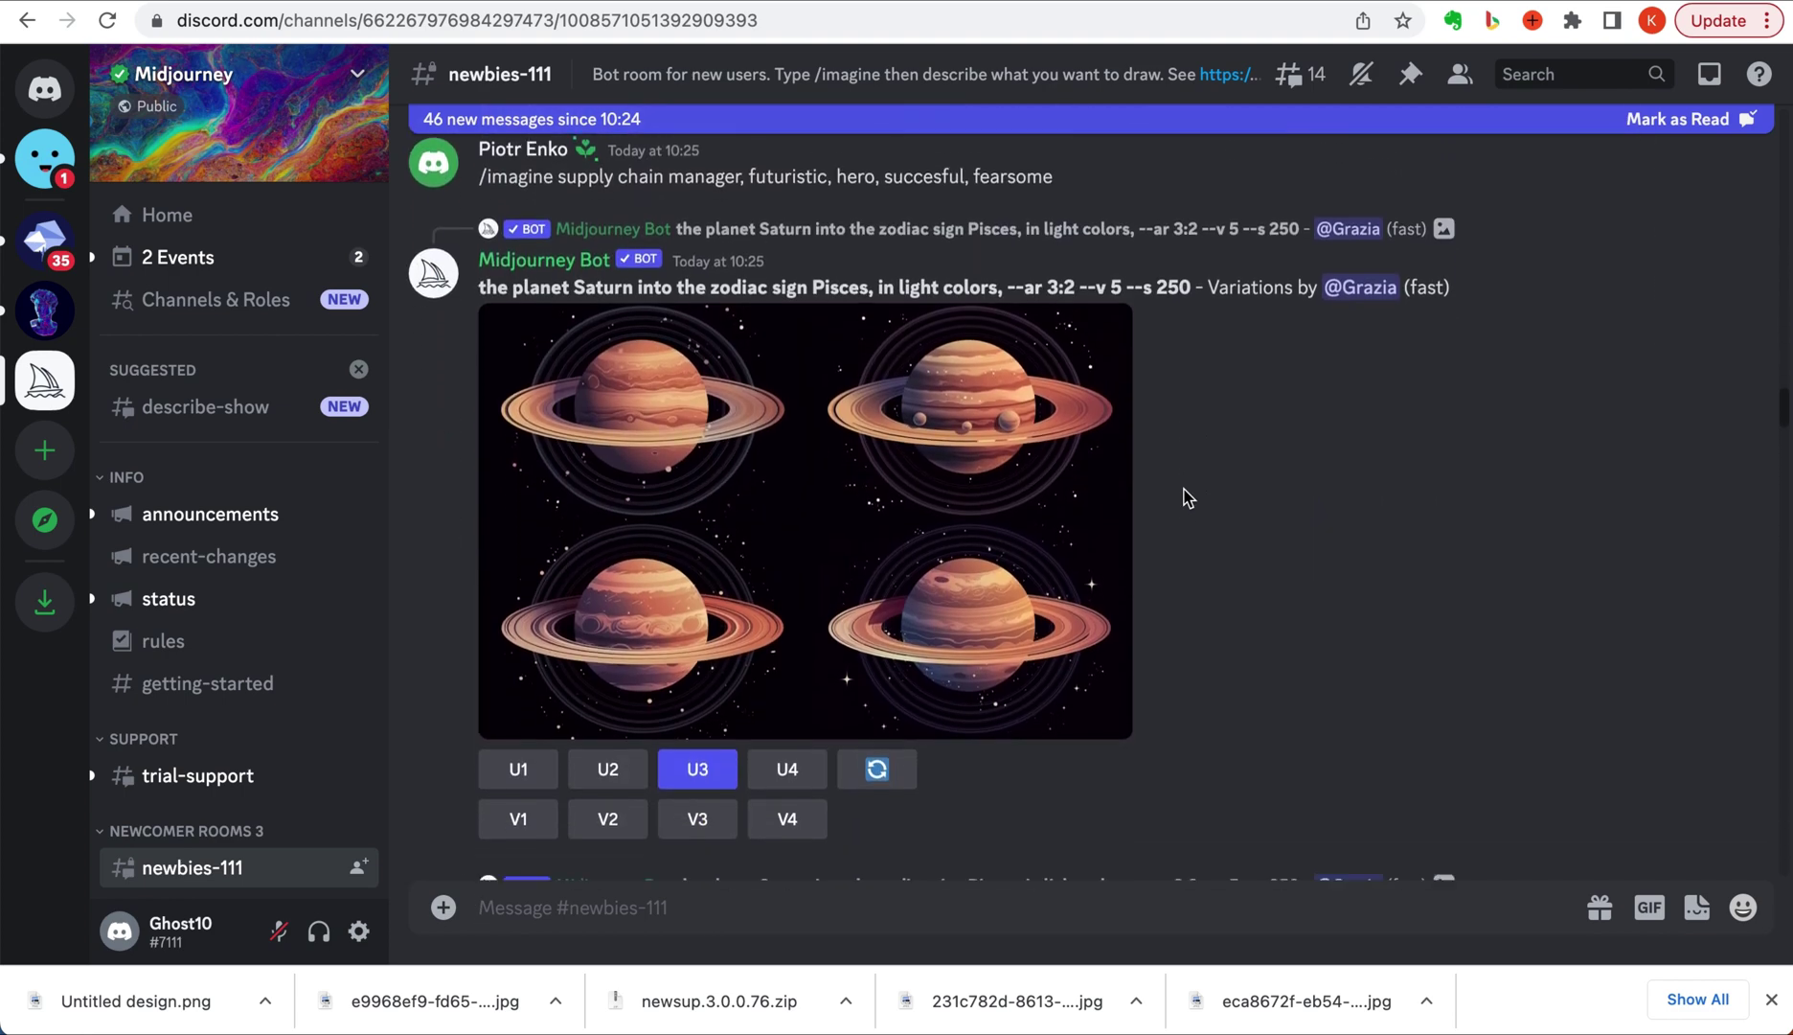
{"action": "scroll", "coordinate": [1188, 498], "scroll_direction": "down", "scroll_amount": 7}
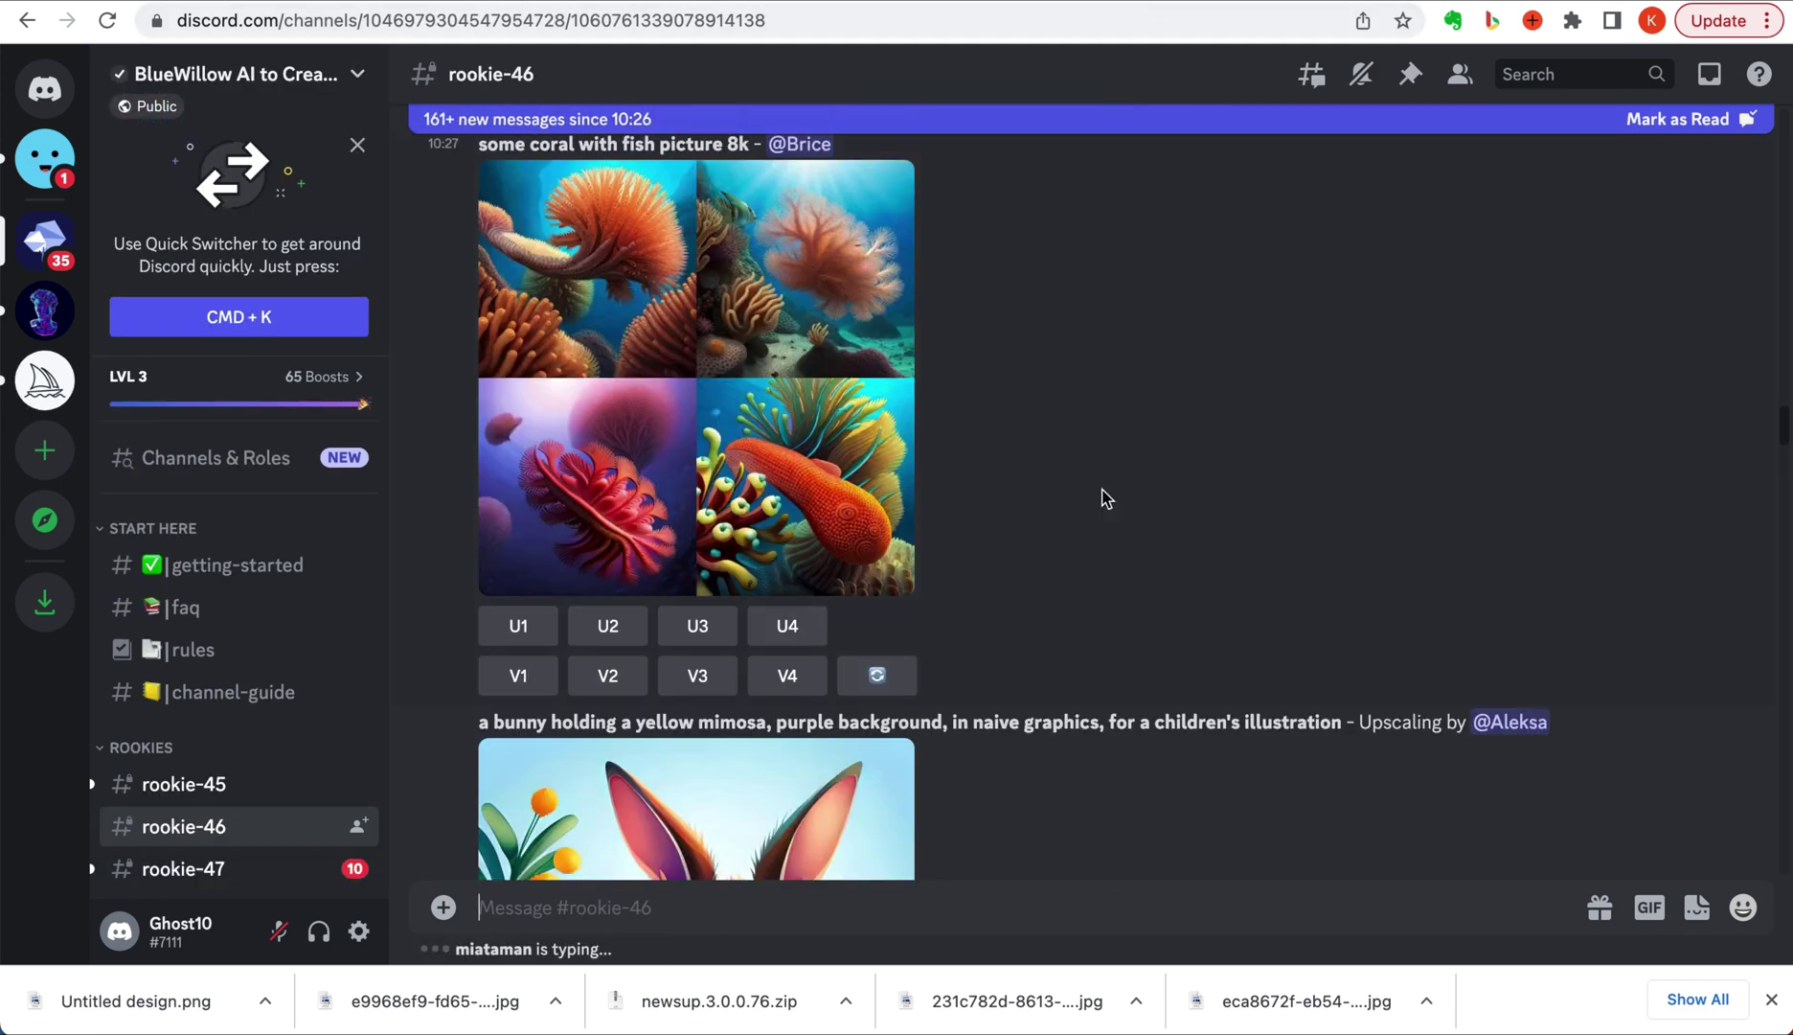
In BlueWillow's rookie-46, submit the /imagine prompt "portrait of a caucasian man, clear facial features, cinematic, 33mm lens, f/1.8, accent lighting, global illumination, uplight"
{"action": "scroll", "coordinate": [1103, 495], "scroll_direction": "down", "scroll_amount": 5}
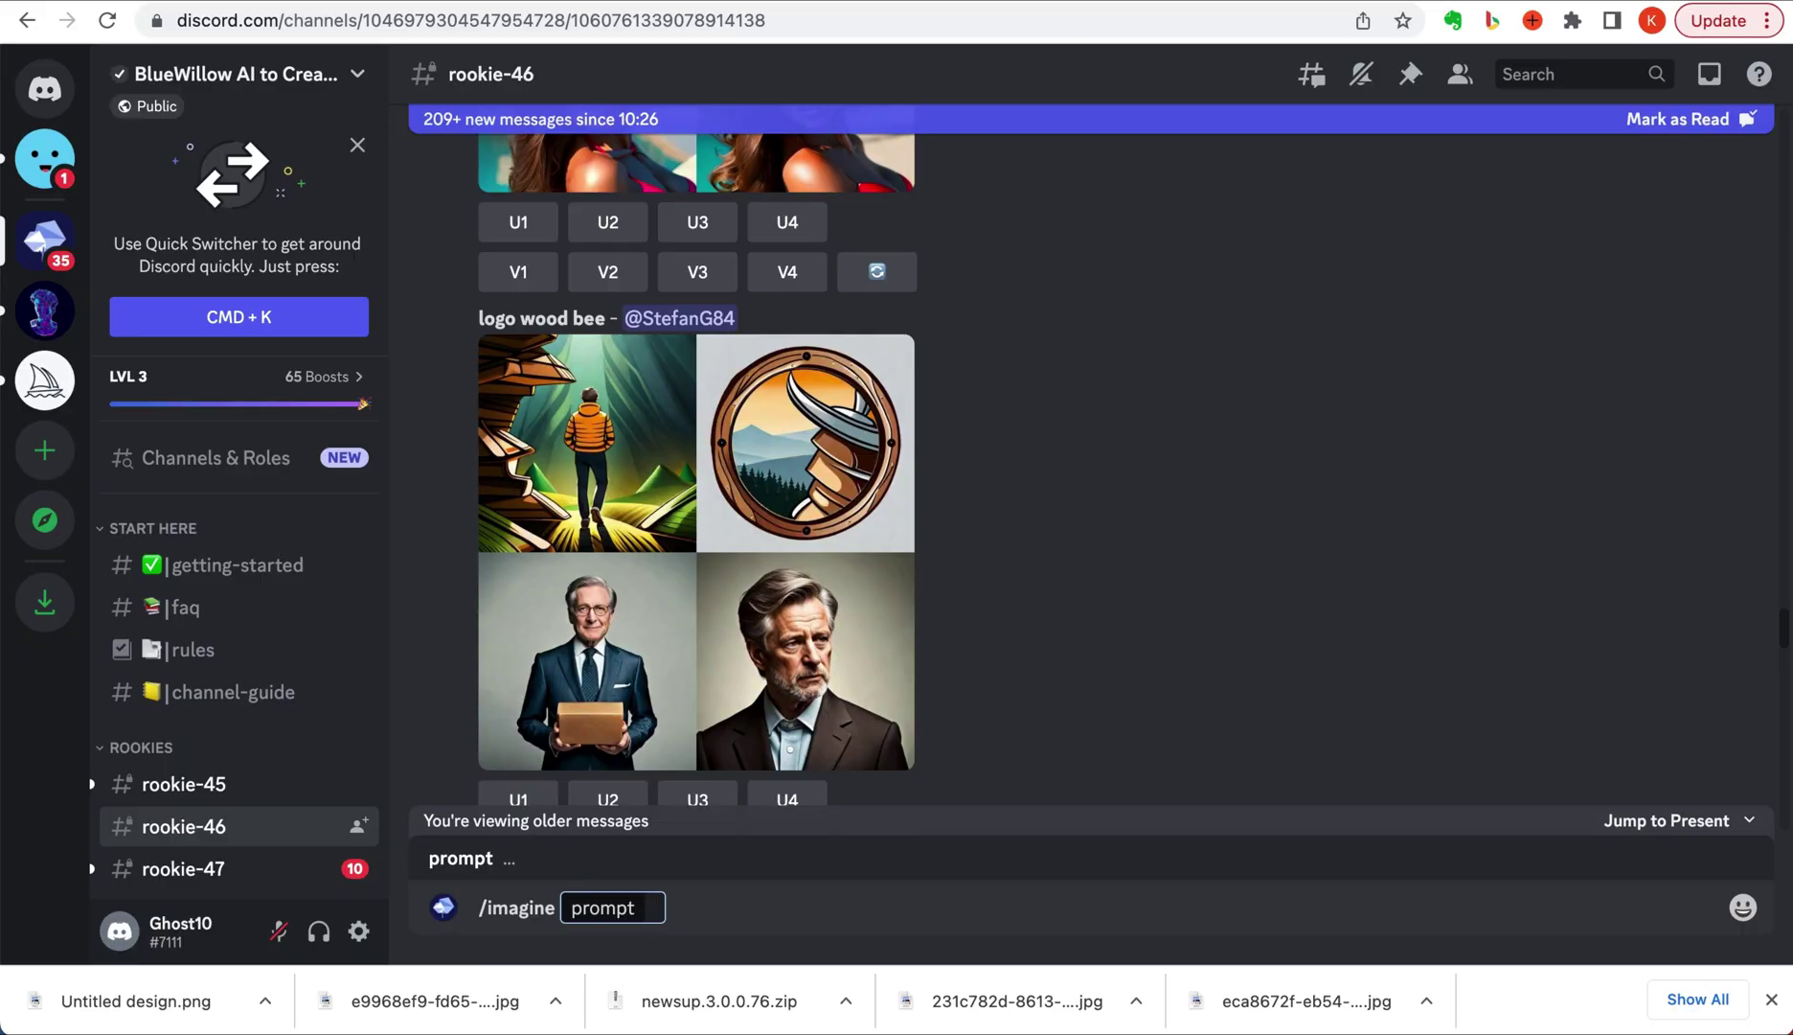
{"action": "type", "text": "portrait of a caucasian man, clear facial features, cinematic, 33mm lens, f/1.8, accent lighting, global illumination, uplight"}
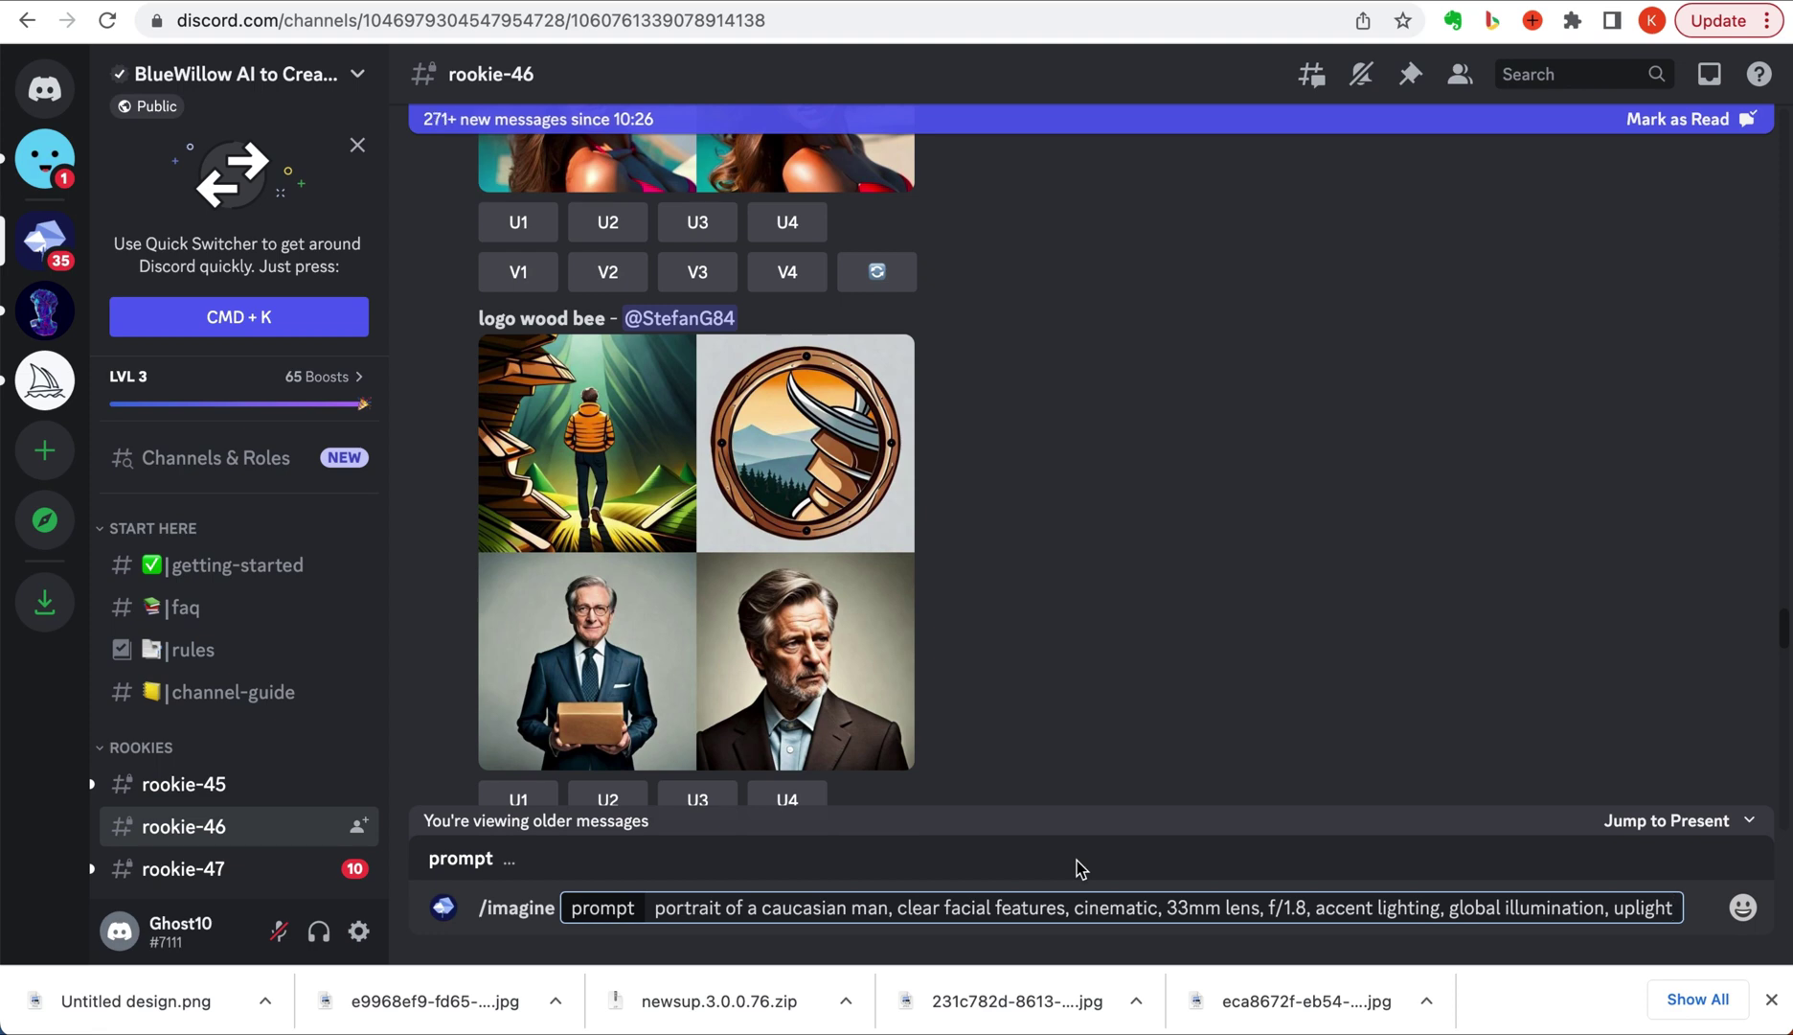
{"action": "key", "text": "Return"}
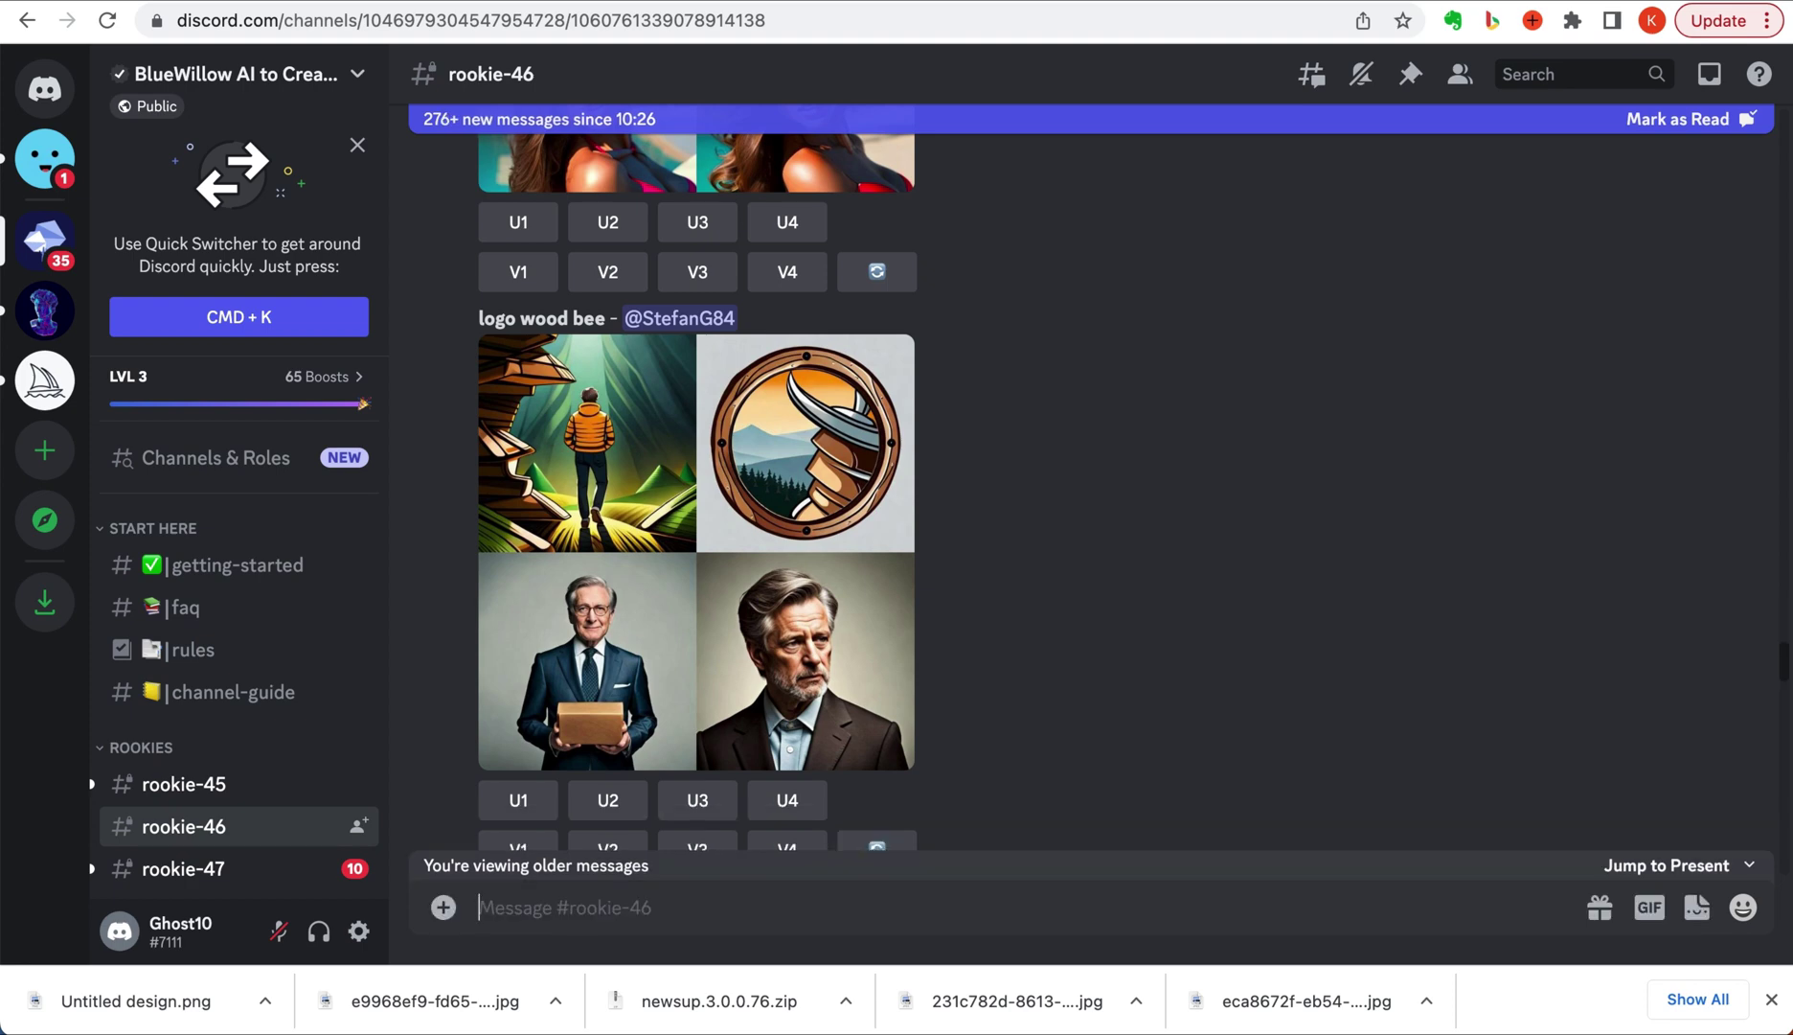
Find the generated caucasian man portraits in the inbox mentions, jump to their message in rookie-46 and preview the image grid
{"action": "left_click", "coordinate": [1064, 883]}
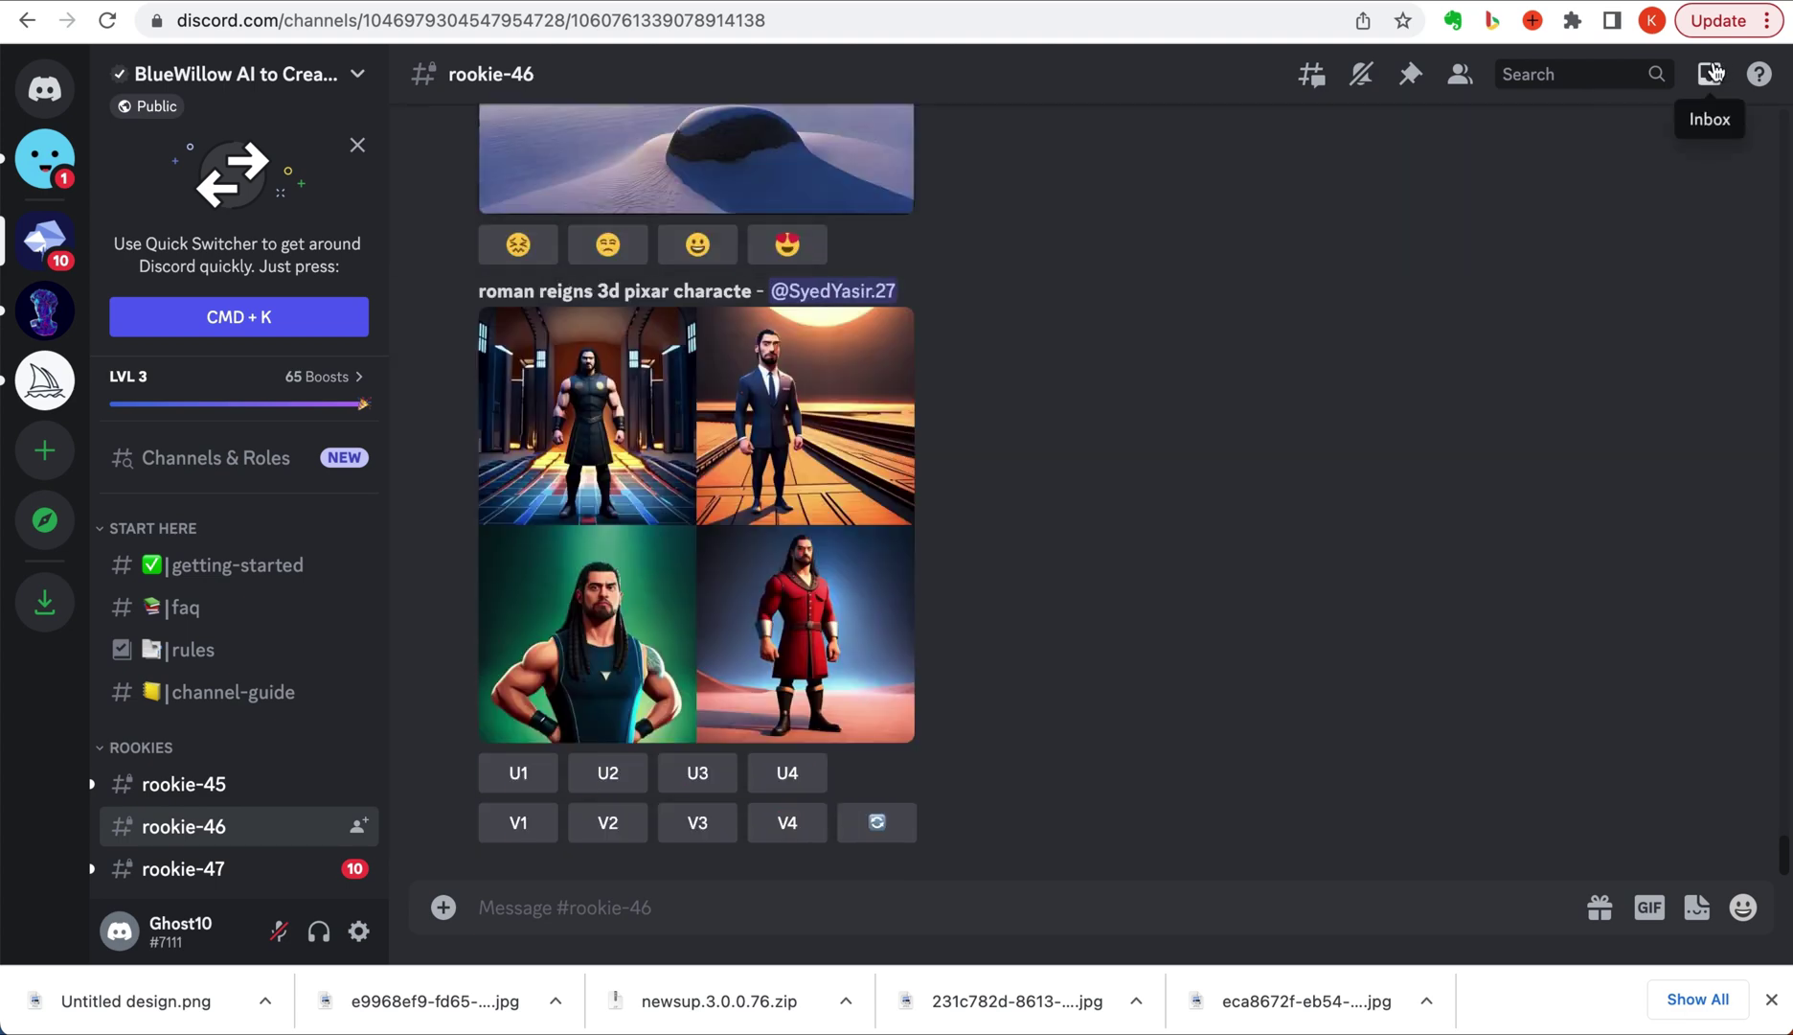
{"action": "left_click", "coordinate": [1712, 73]}
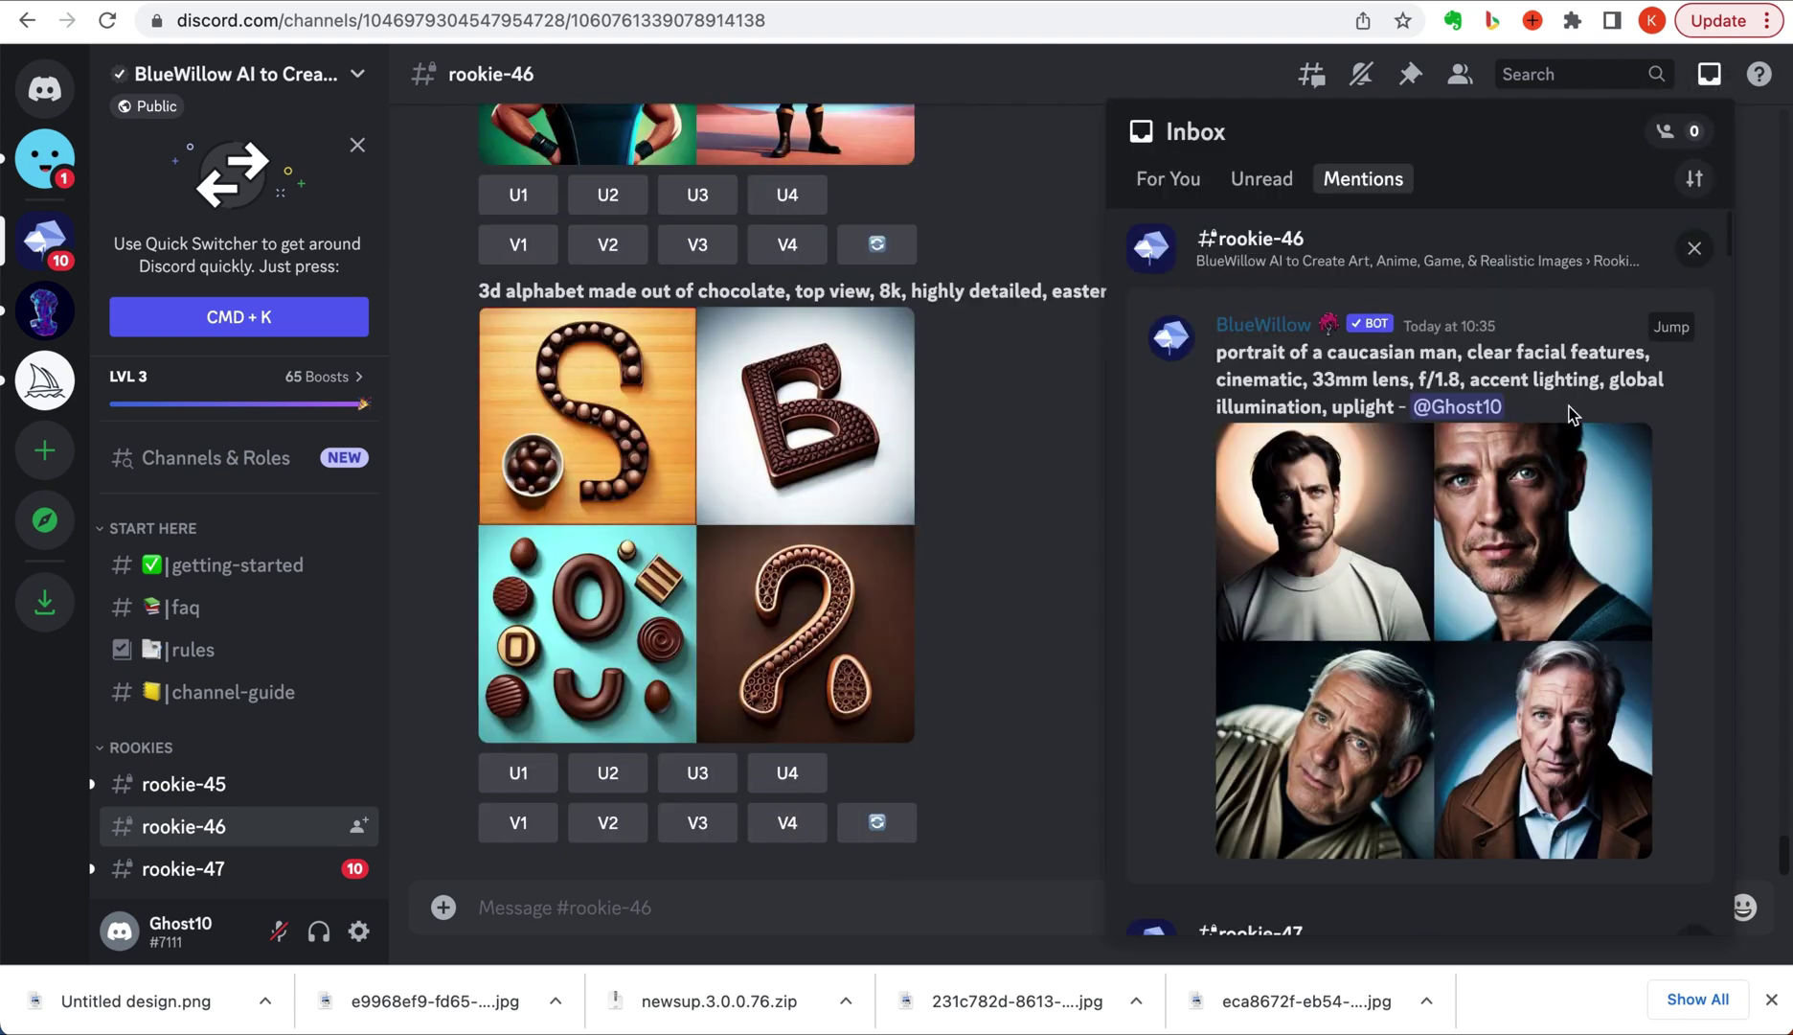
{"action": "left_click_drag", "start_coordinate": [1218, 354], "coordinate": [1416, 378]}
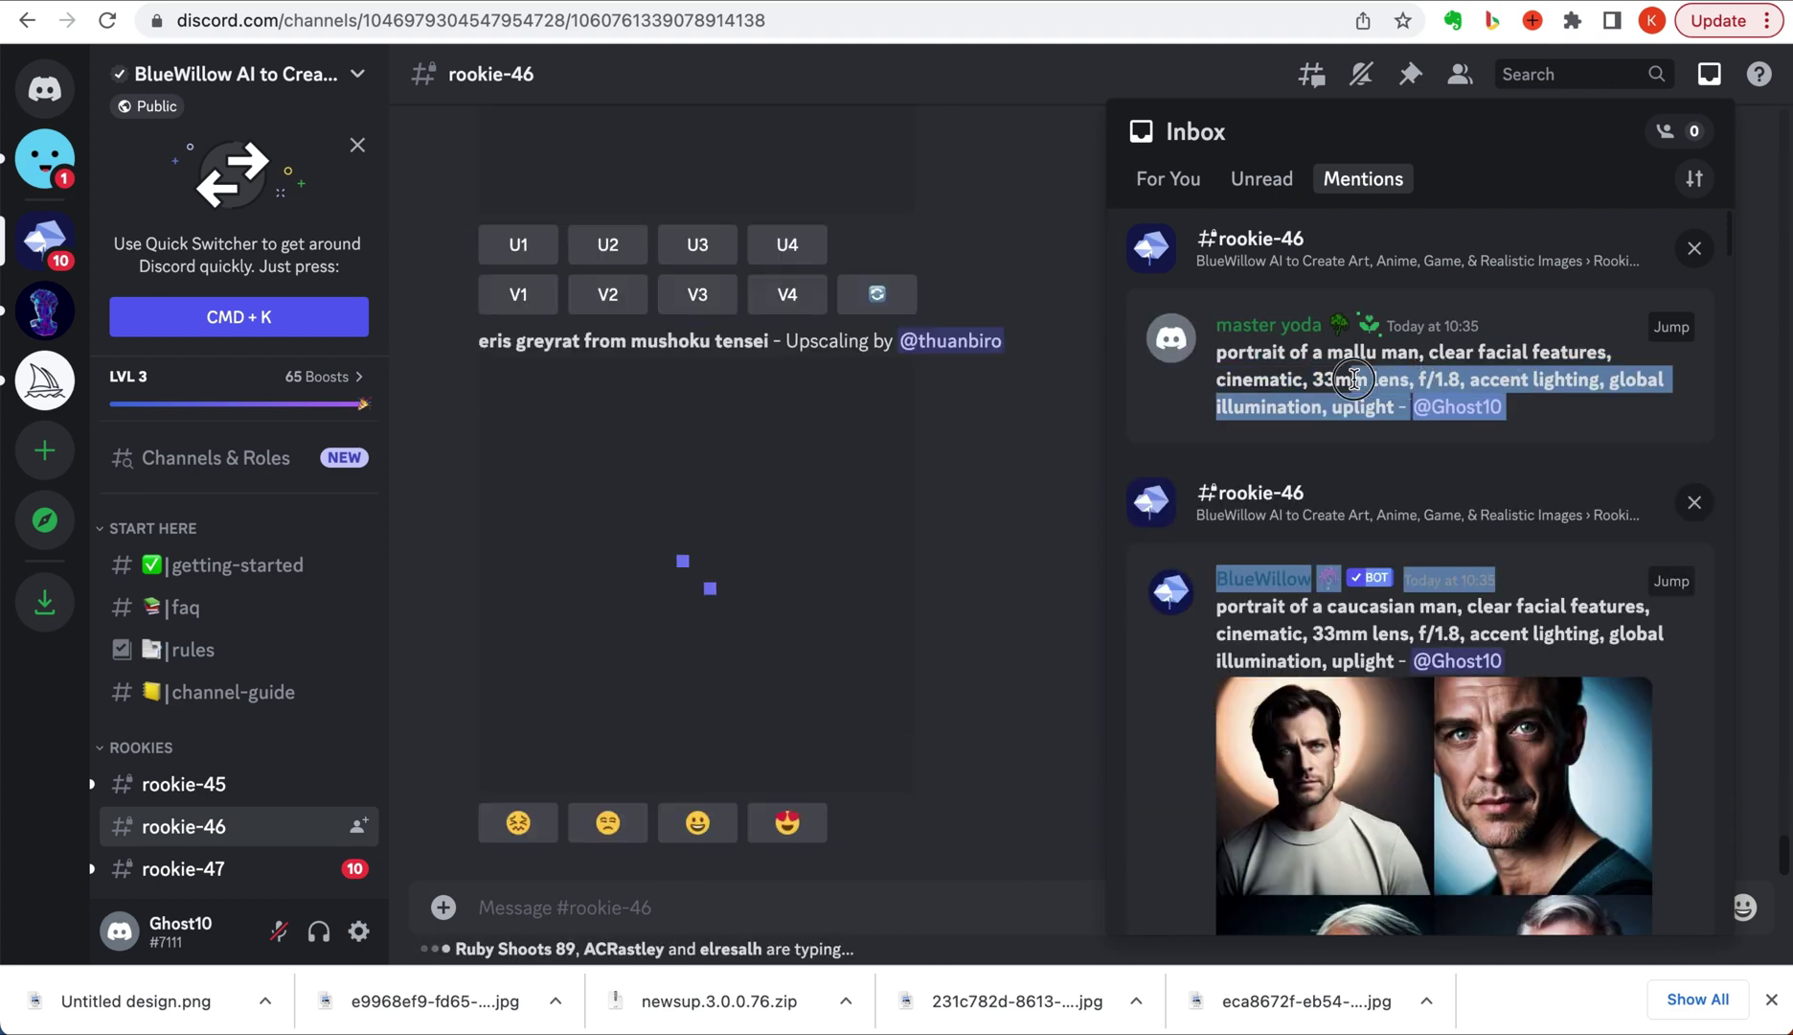
{"action": "left_click", "coordinate": [1379, 450]}
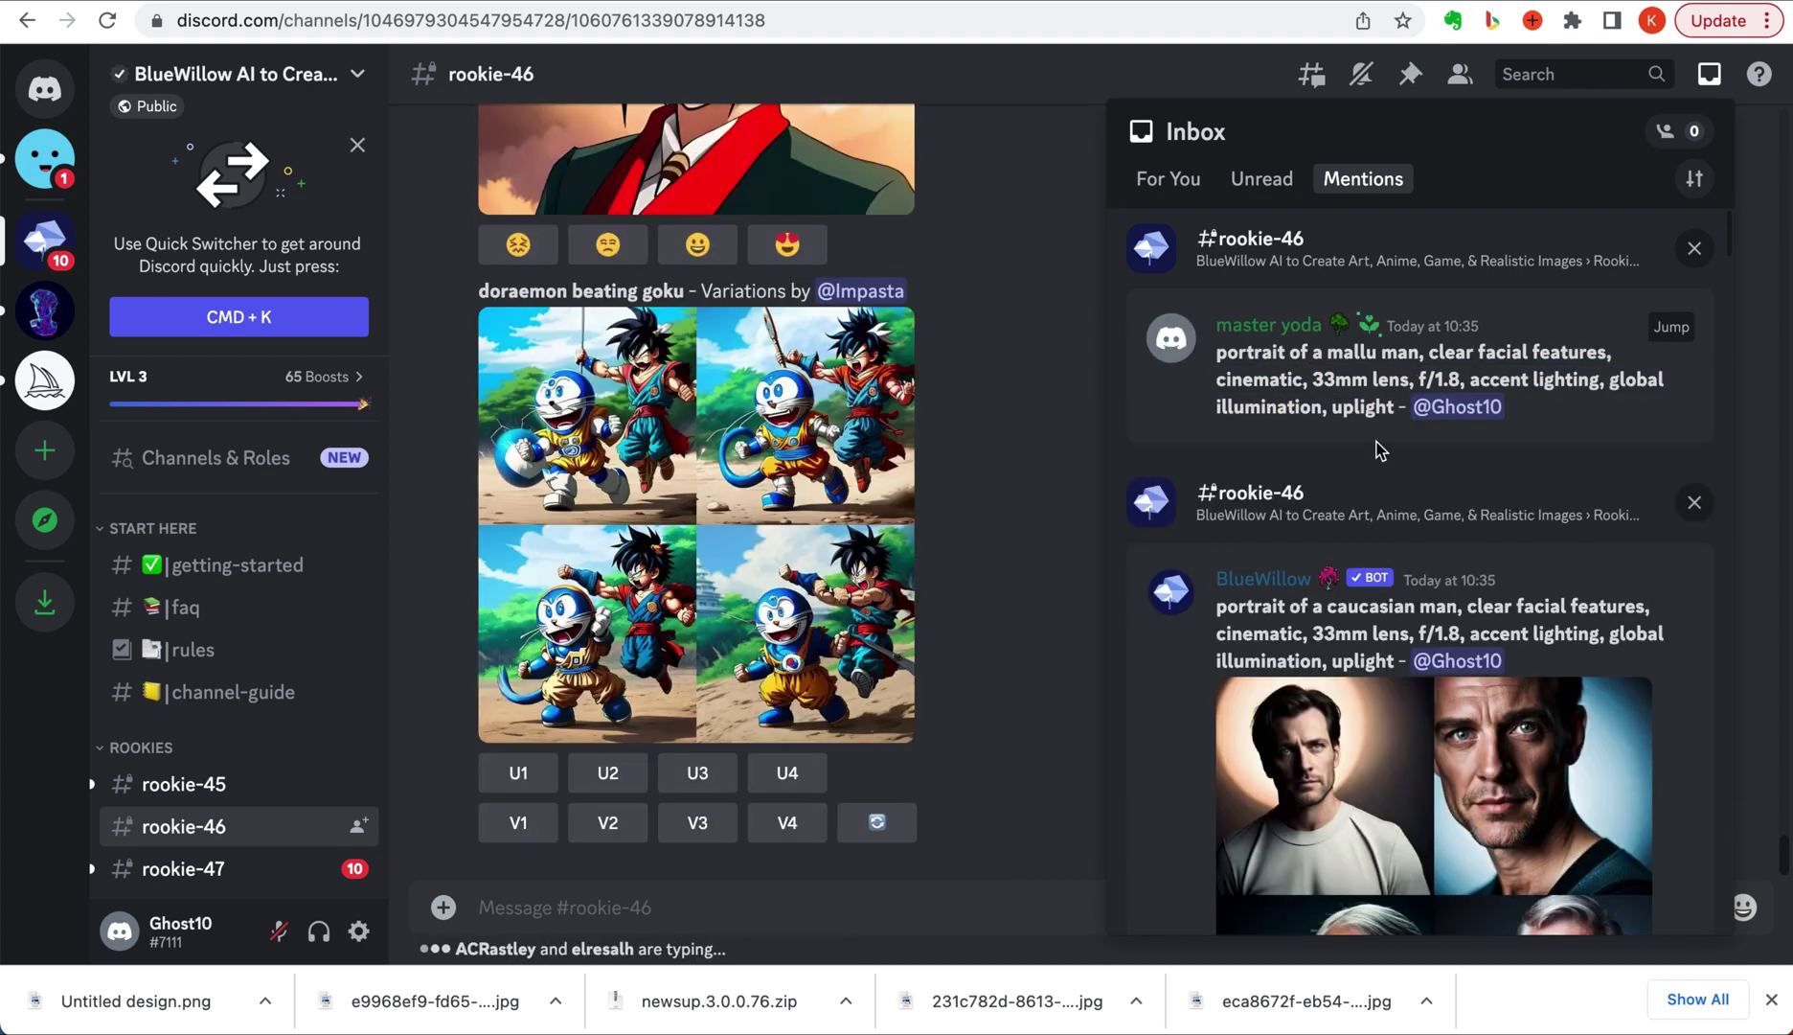
{"action": "scroll", "coordinate": [1380, 450], "scroll_direction": "down", "scroll_amount": 3}
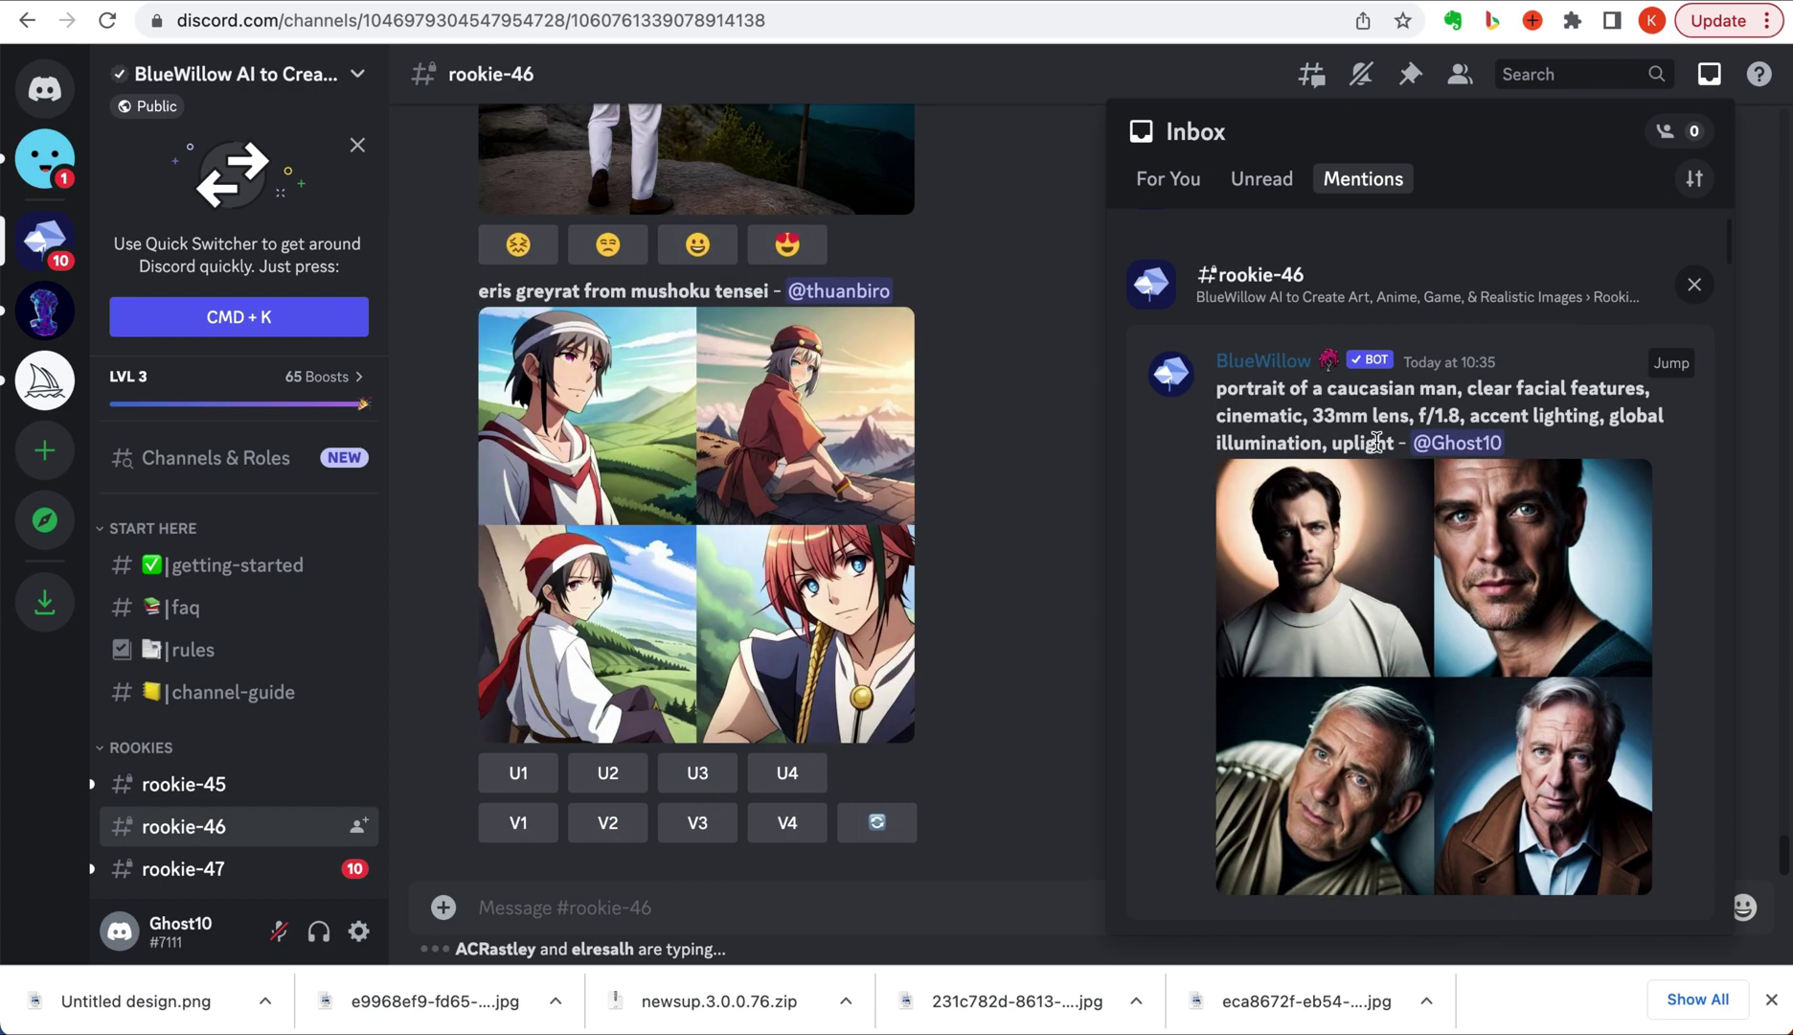
{"action": "left_click", "coordinate": [1674, 362]}
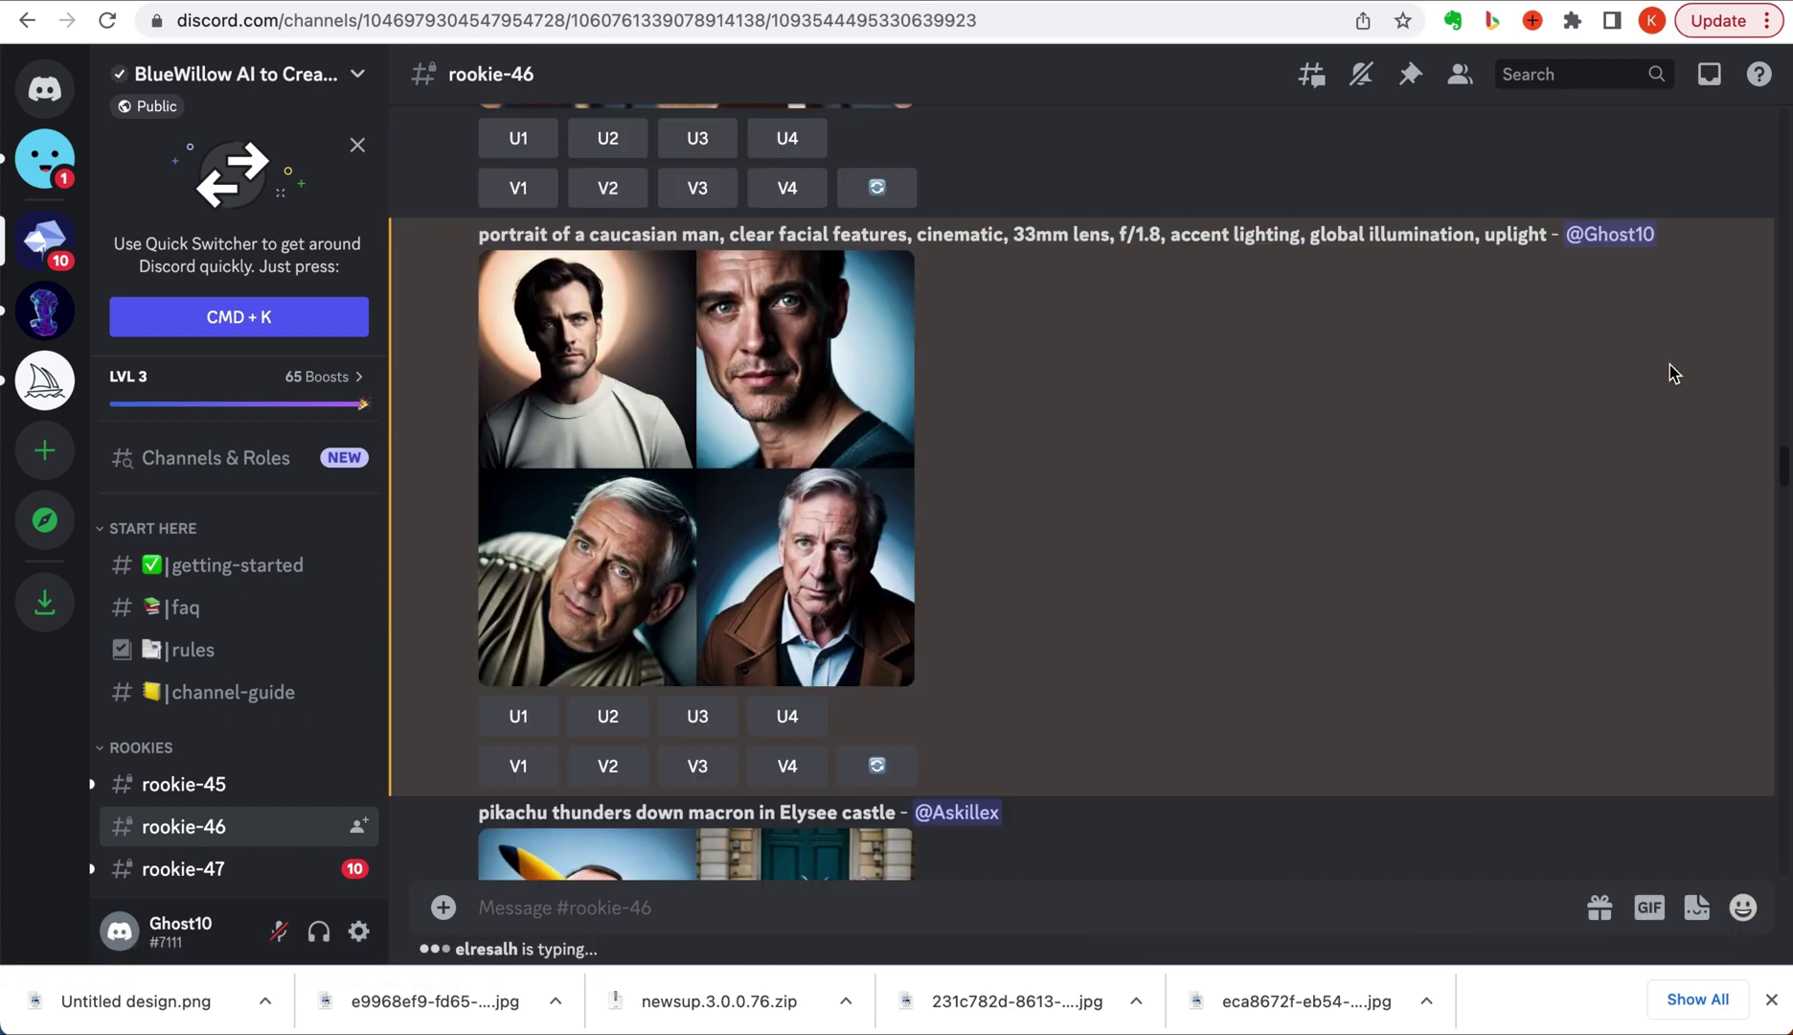
{"action": "left_click", "coordinate": [728, 512]}
{"action": "key", "text": "Escape"}
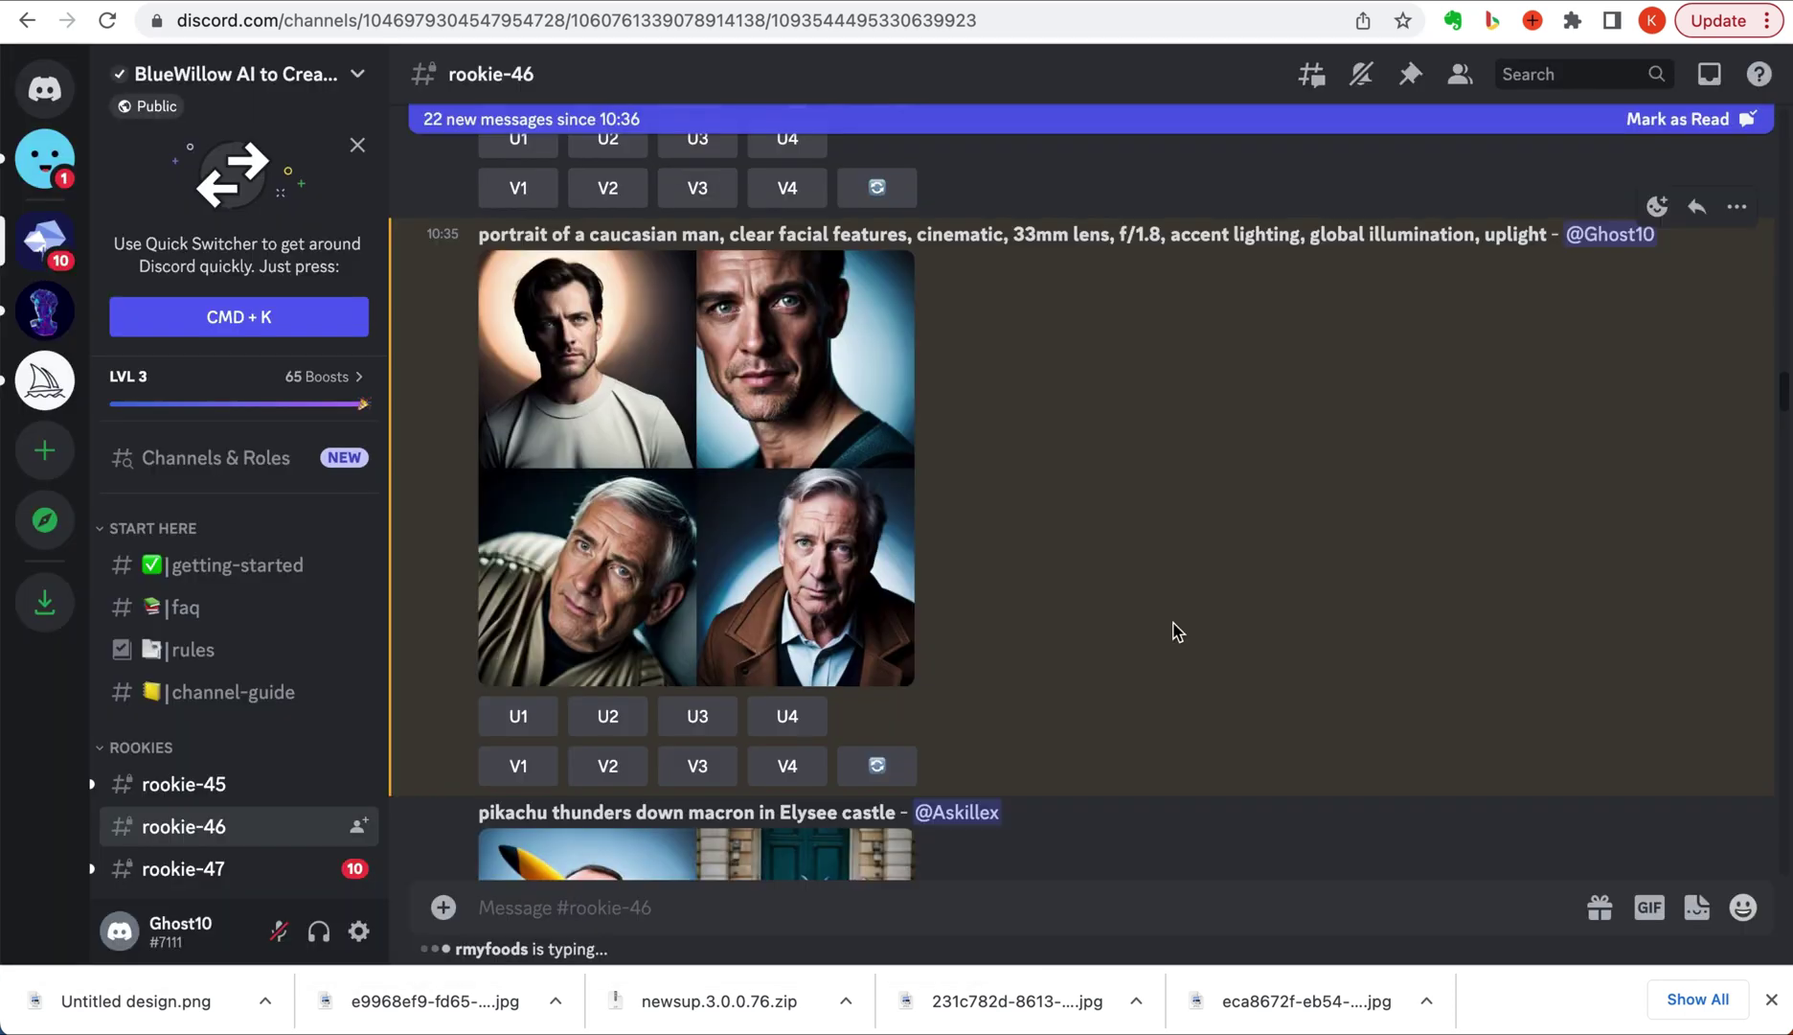
Upscale the fourth portrait with U4 and open the upscaled image from the inbox mentions at full size in the browser
{"action": "left_click", "coordinate": [1712, 78]}
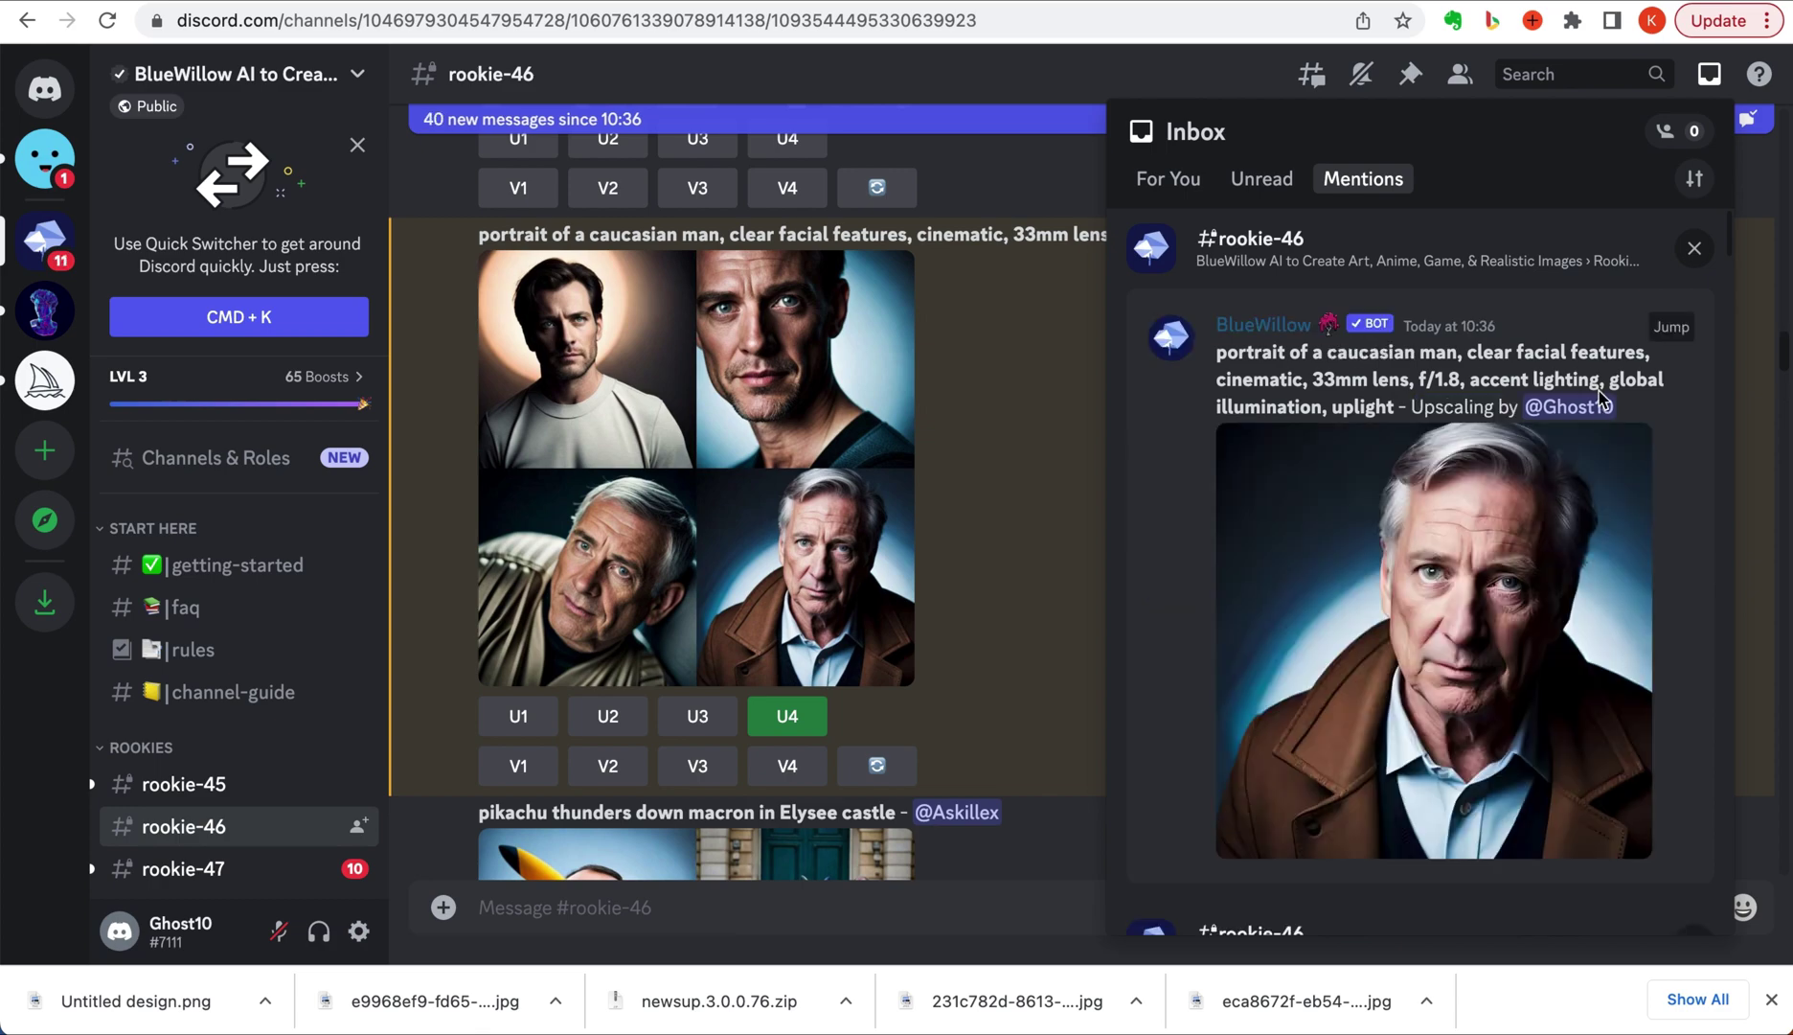
{"action": "left_click", "coordinate": [1428, 575]}
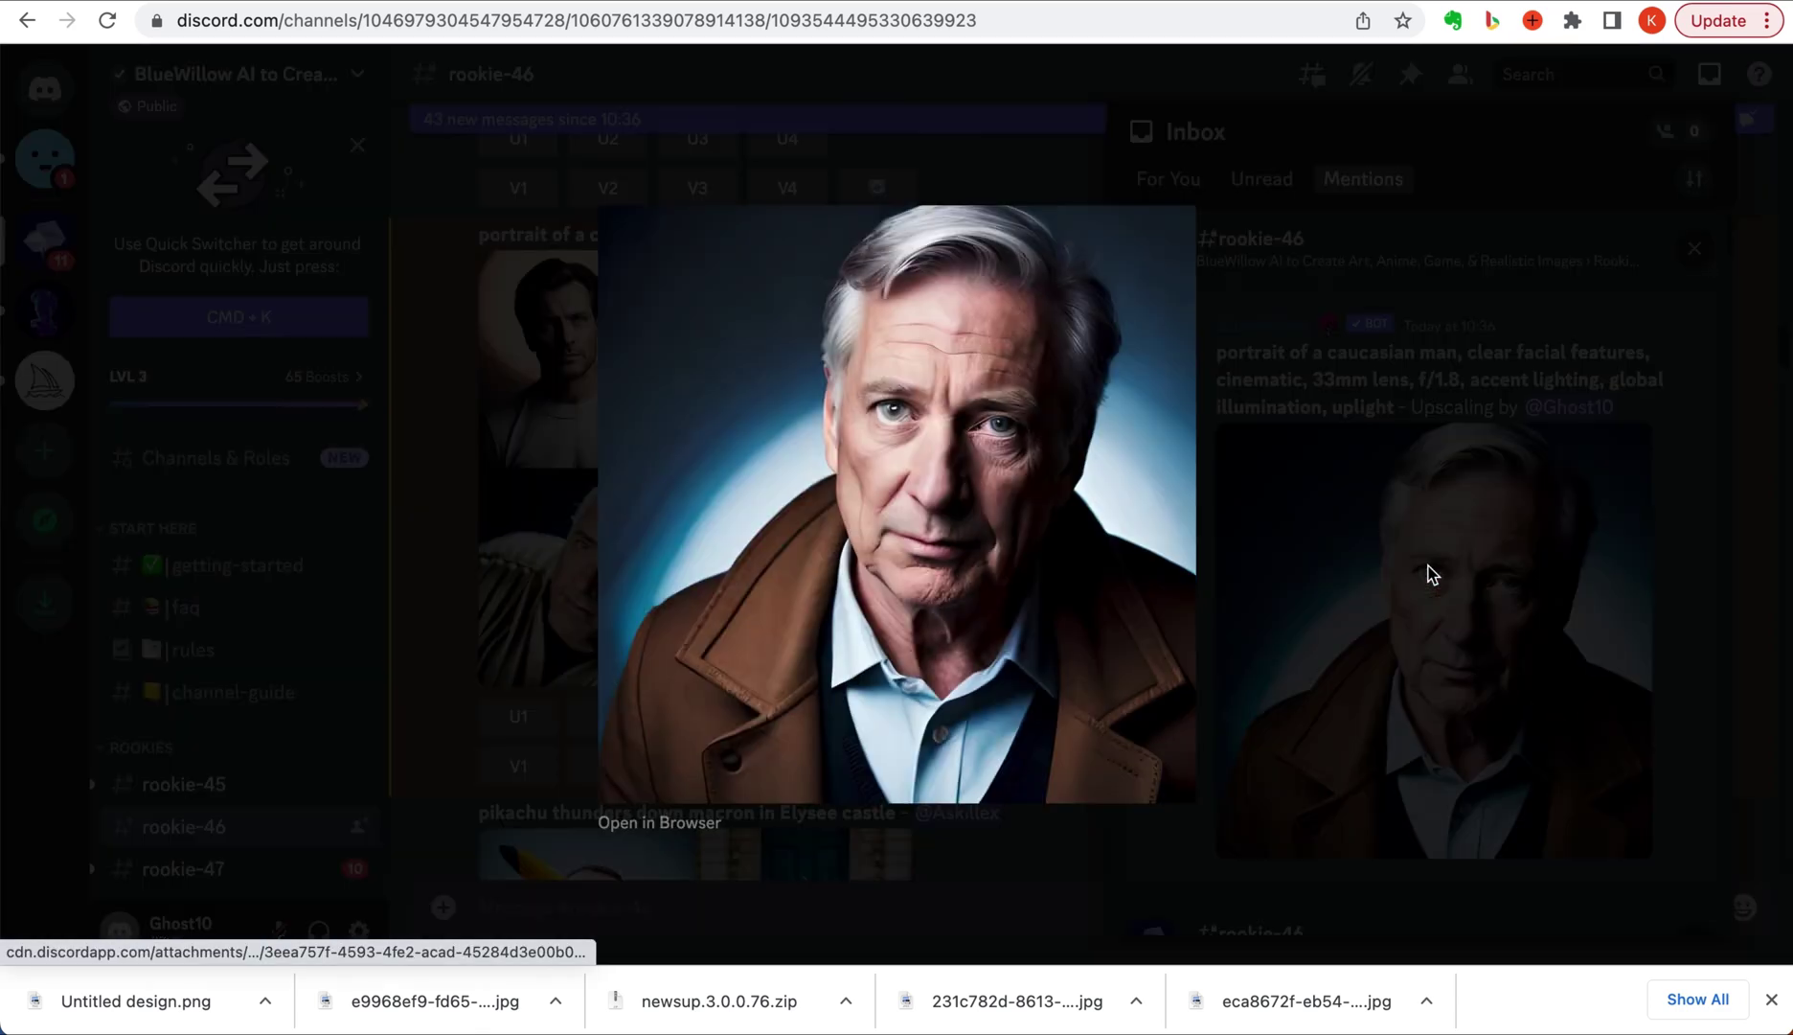
{"action": "left_click", "coordinate": [704, 814]}
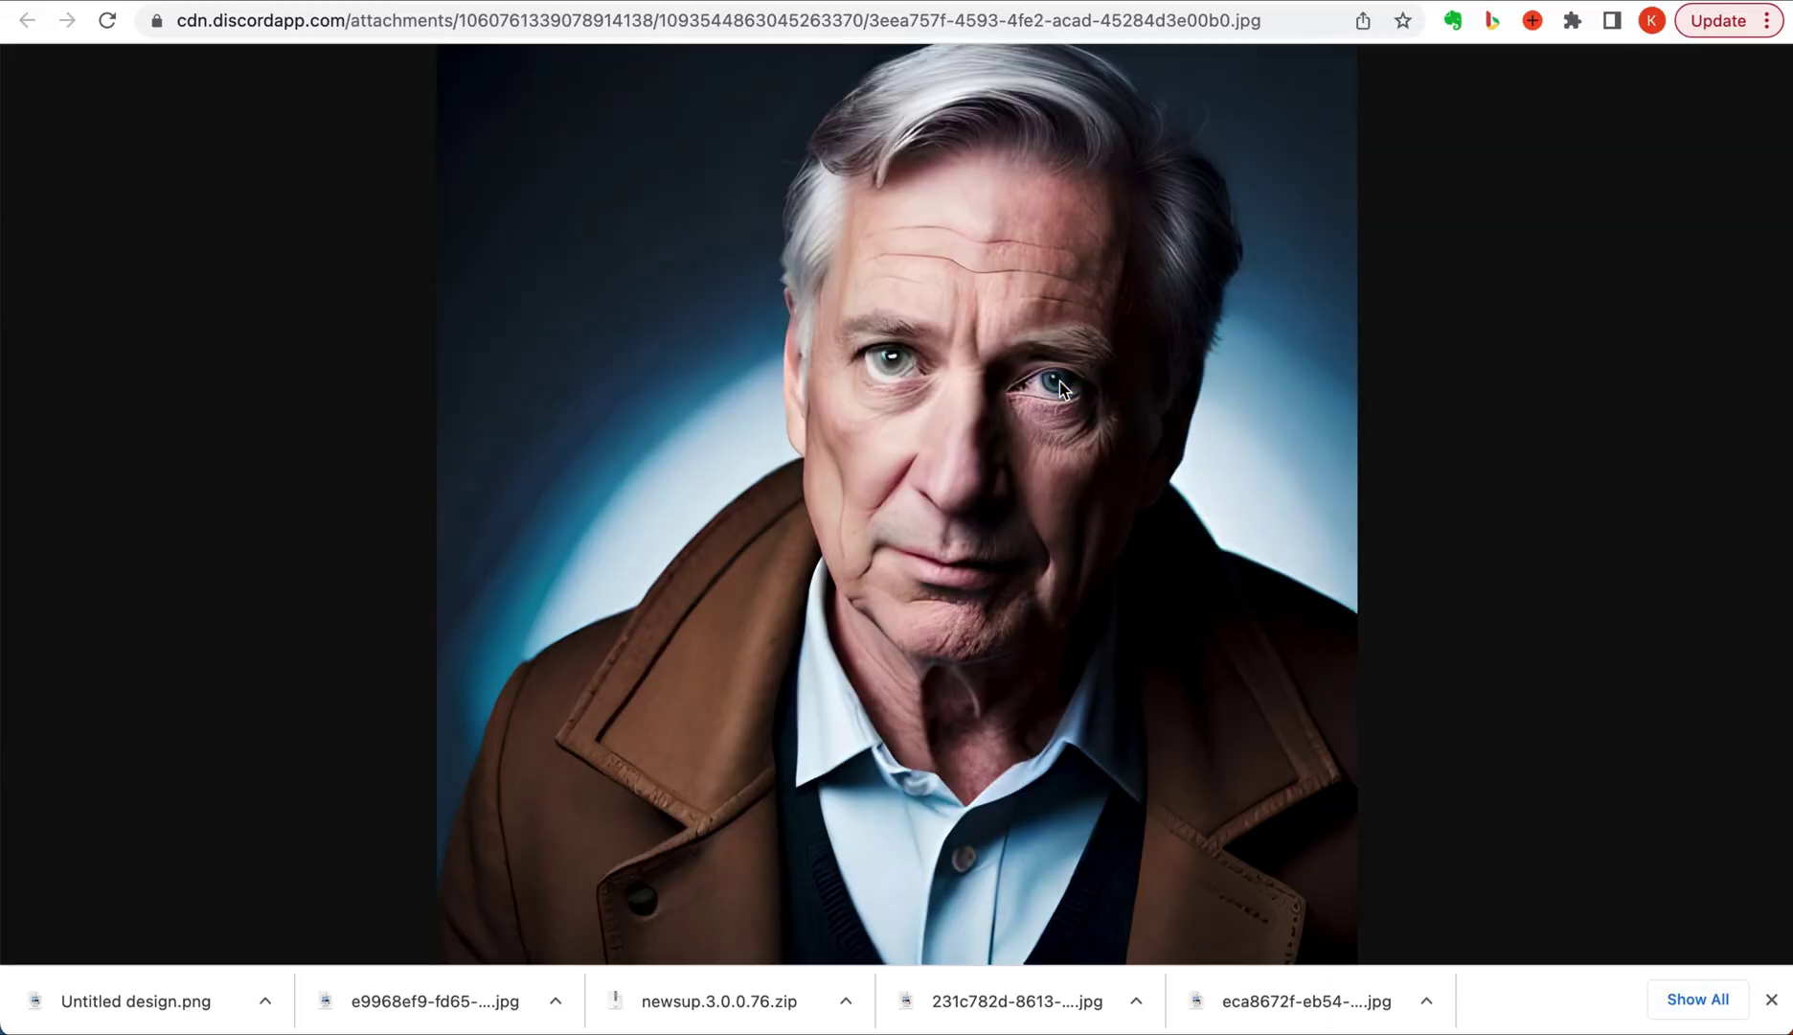
Save the full-size portrait and submit the /imagine prompt "penguins, from below, side view, golden hour, National Geographic, telephoto lens" in rookie-46
{"action": "key", "text": "super+s"}
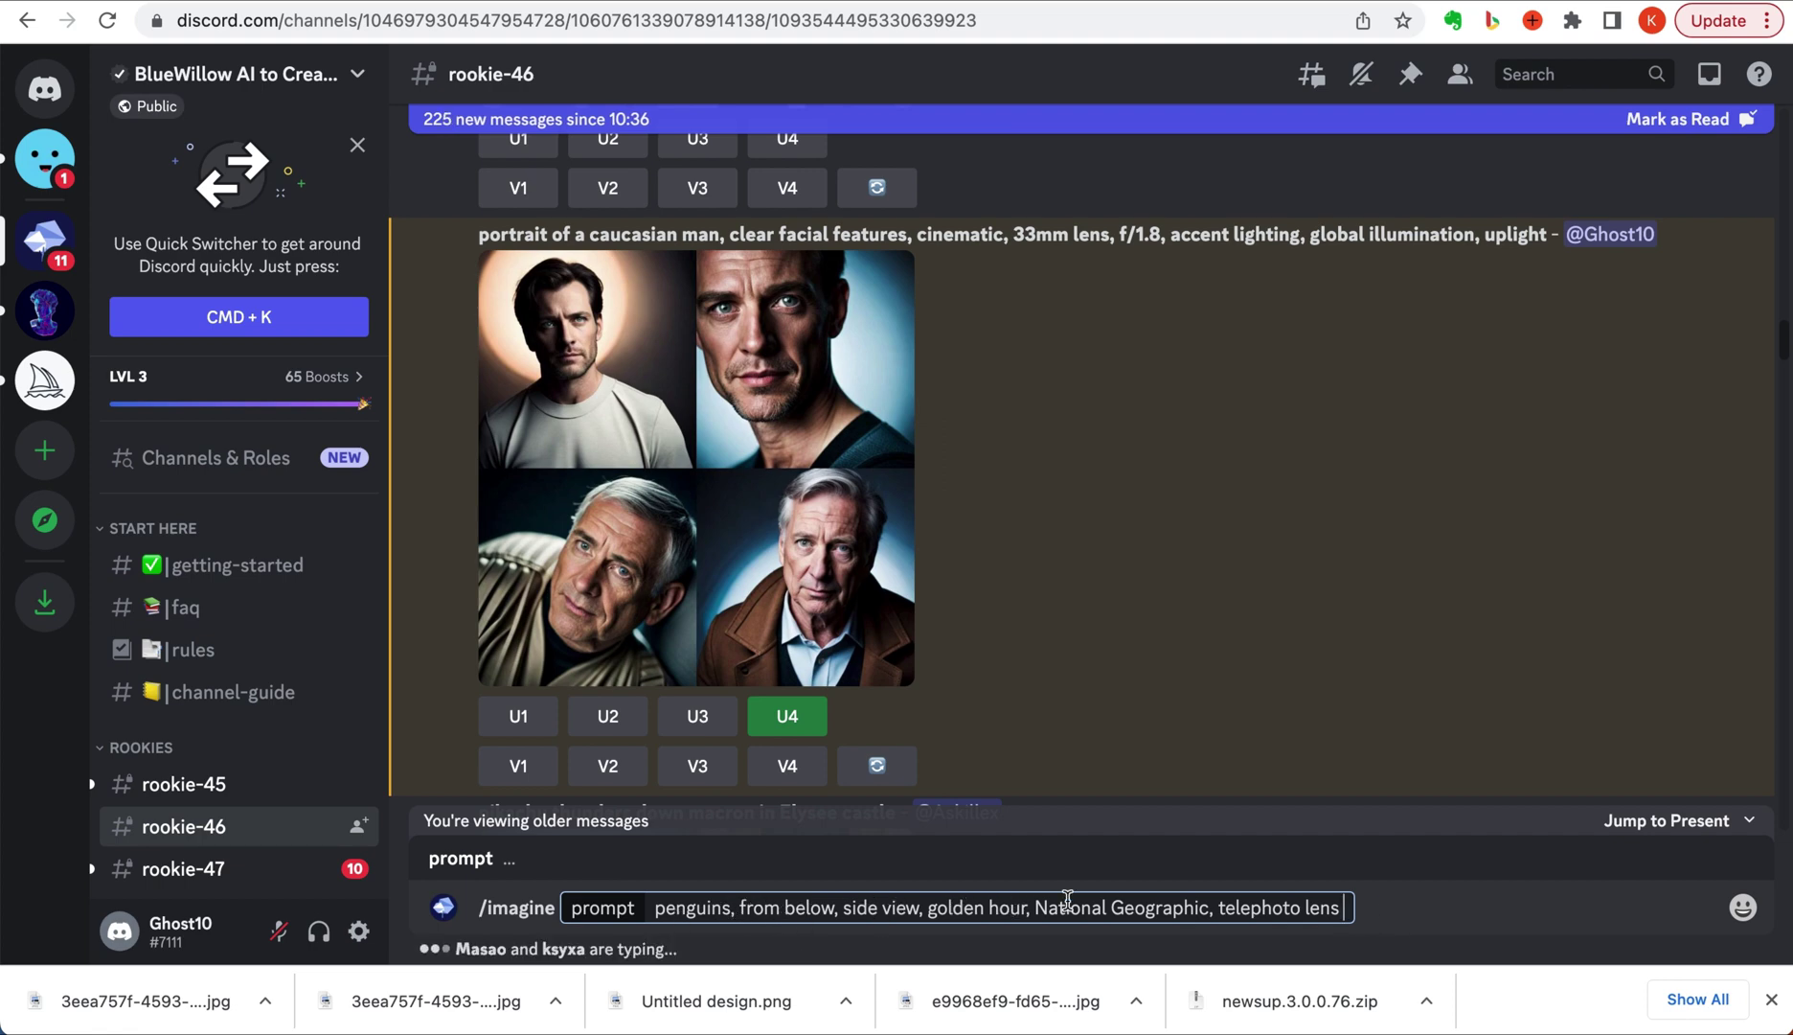
{"action": "left_click_drag", "start_coordinate": [1035, 907], "coordinate": [1211, 907]}
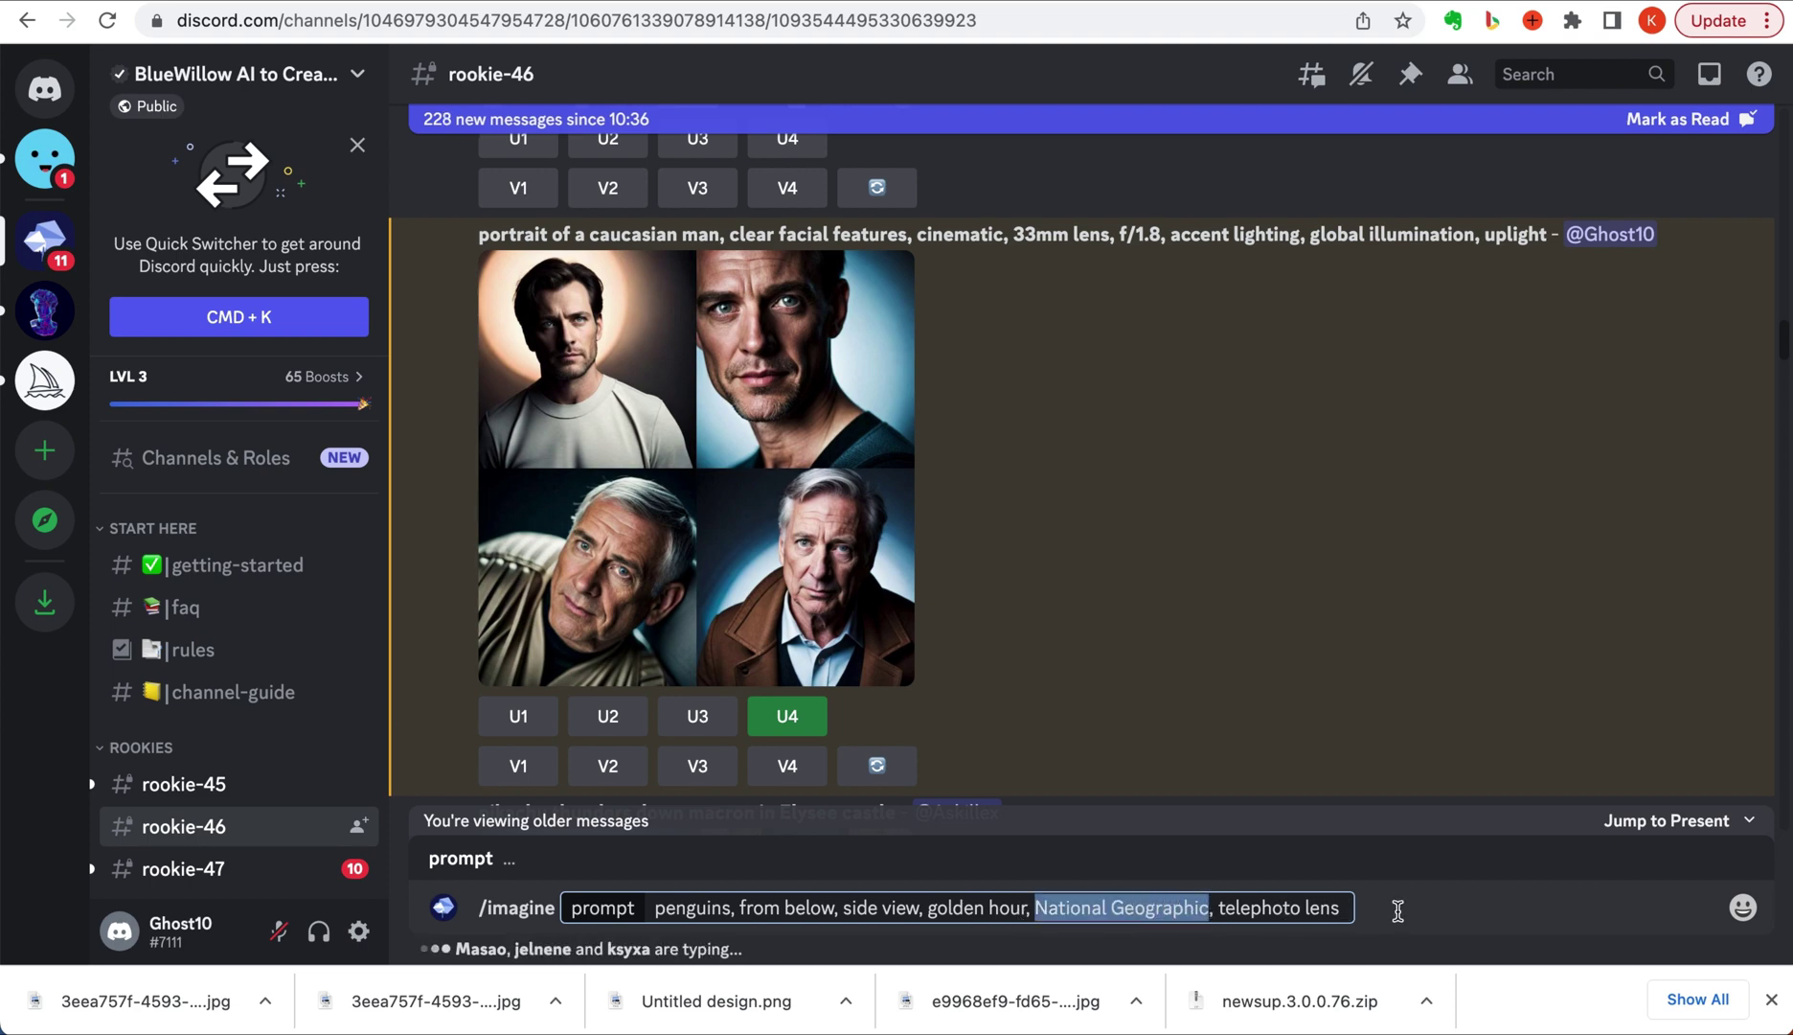
{"action": "left_click", "coordinate": [1349, 907]}
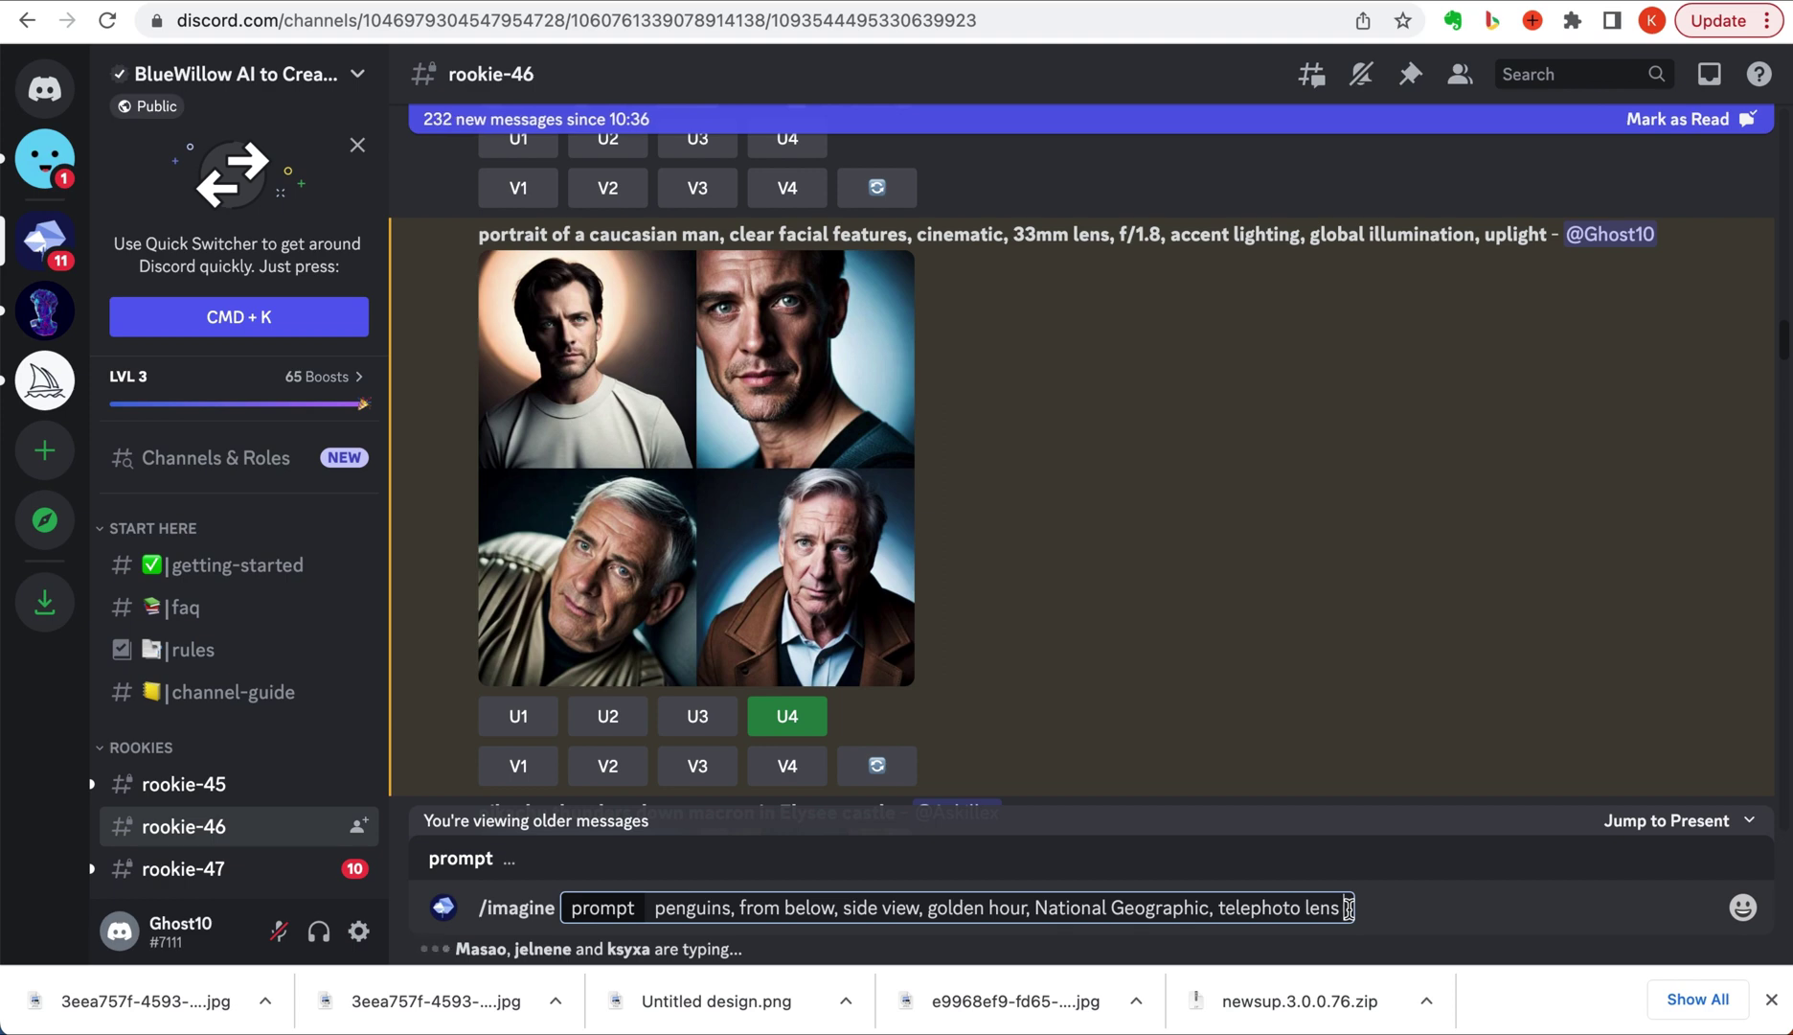
{"action": "key", "text": "Return"}
Find the generated penguin images in the inbox mentions and jump to their message in rookie-46
{"action": "left_click", "coordinate": [1710, 74]}
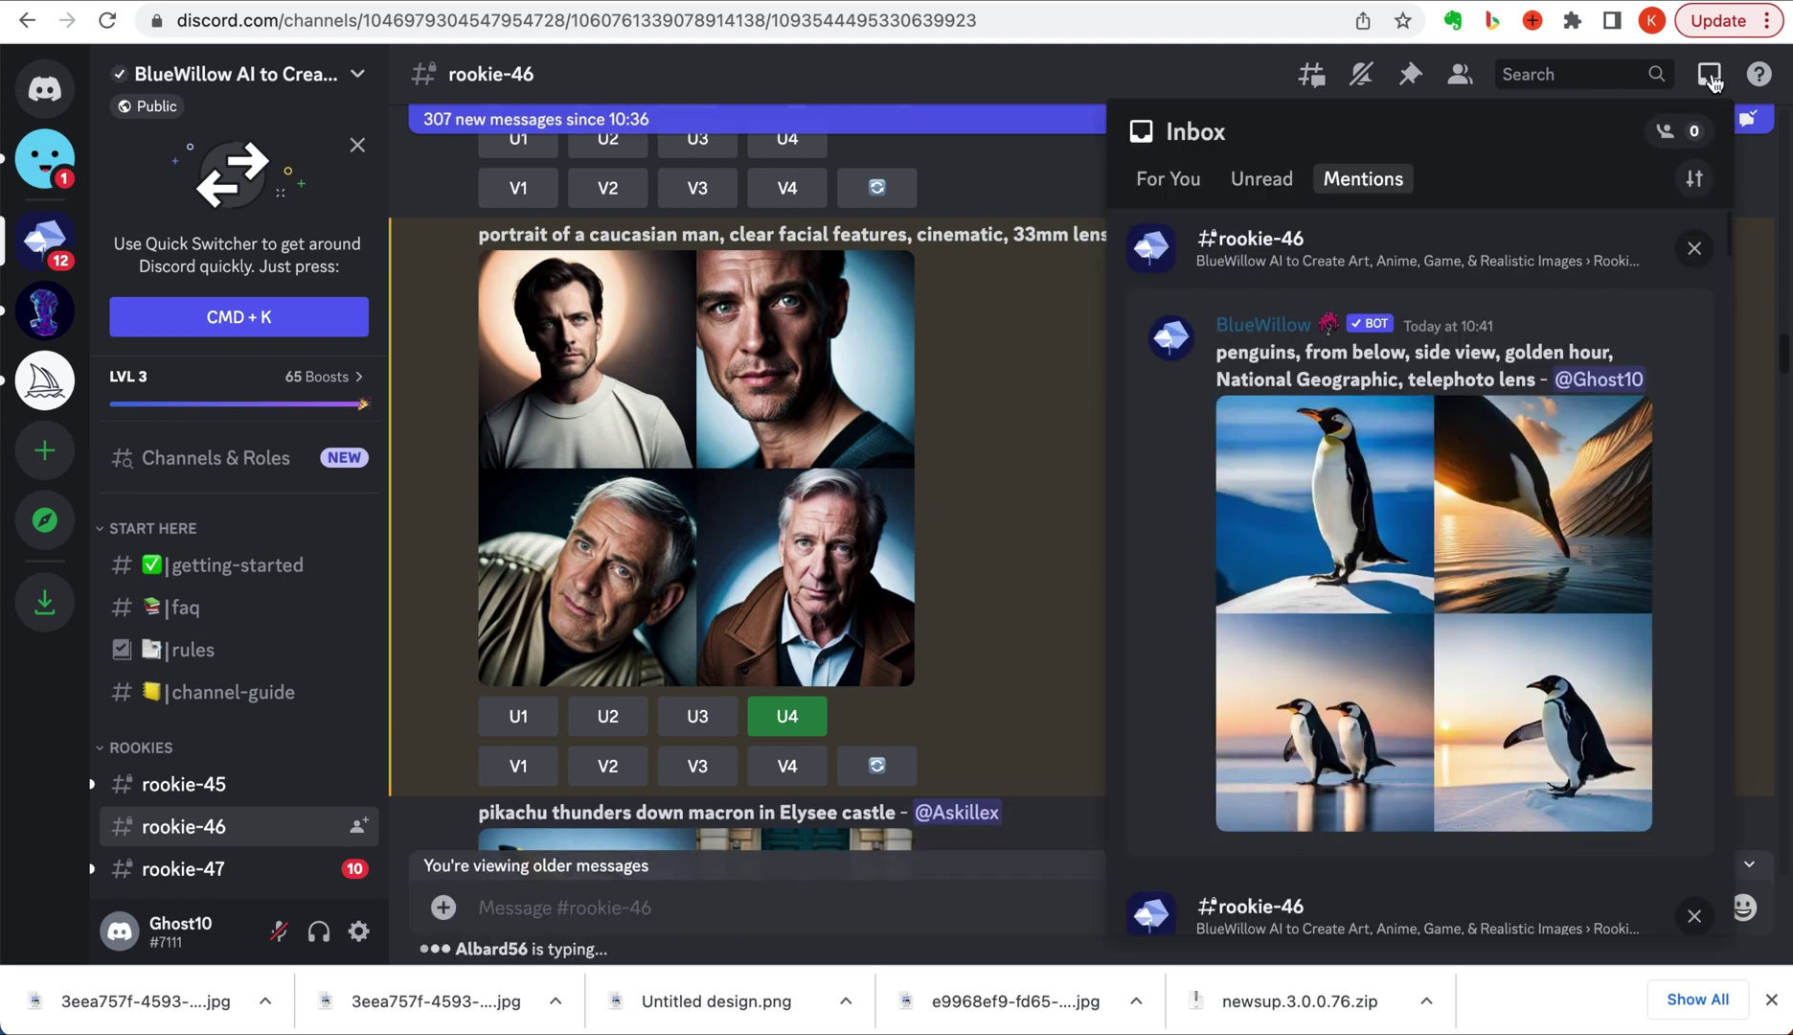
{"action": "scroll", "coordinate": [1679, 507], "scroll_direction": "down", "scroll_amount": 2}
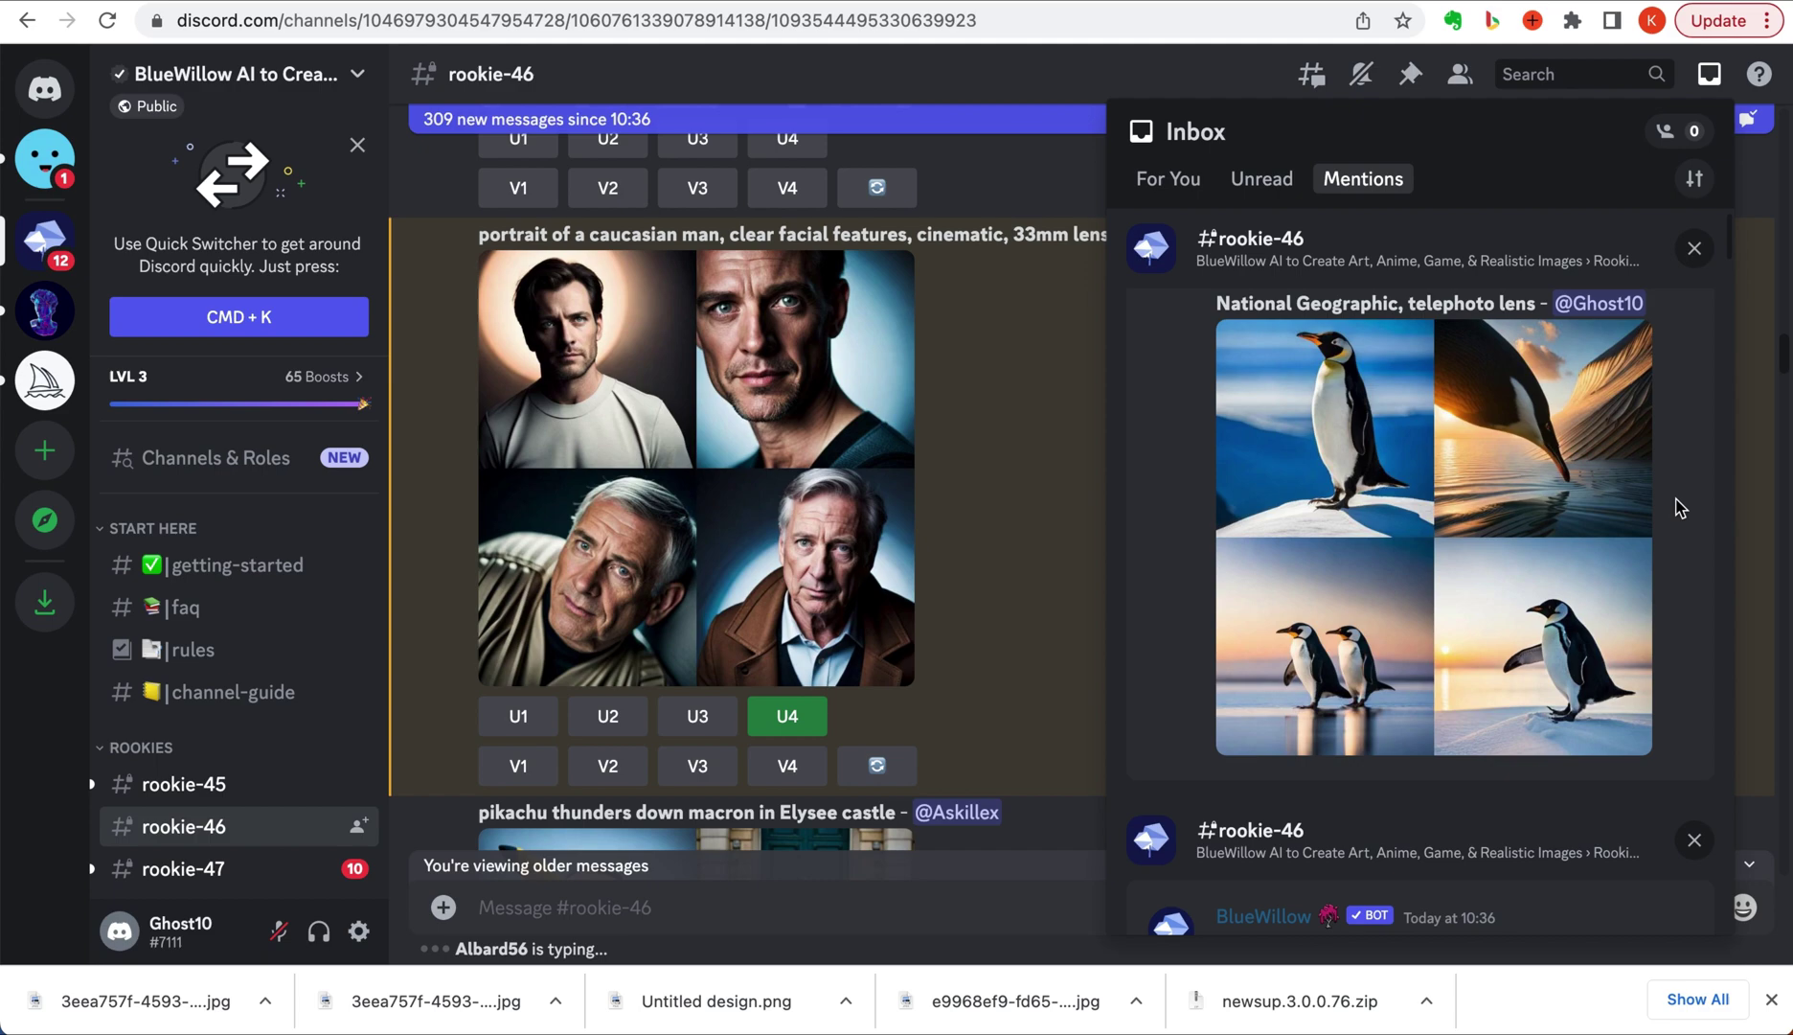
{"action": "scroll", "coordinate": [1679, 508], "scroll_direction": "up", "scroll_amount": 1}
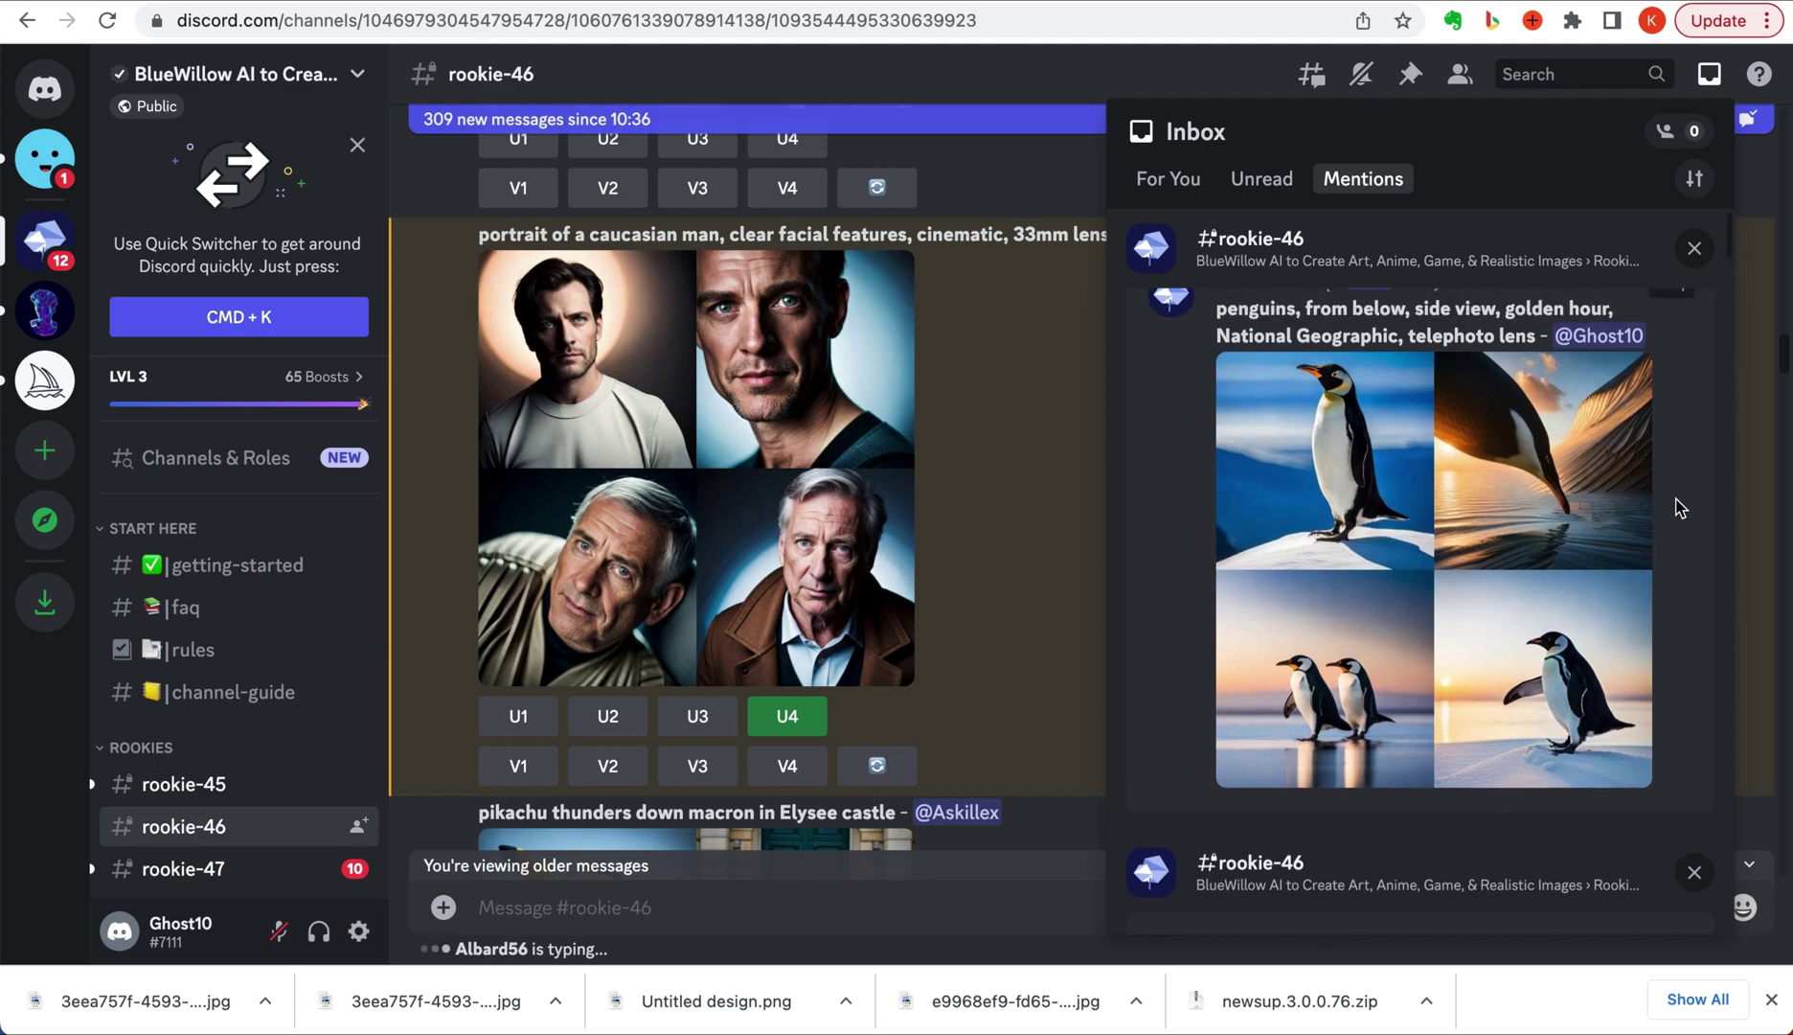
{"action": "left_click", "coordinate": [1543, 470]}
{"action": "left_click", "coordinate": [1244, 439]}
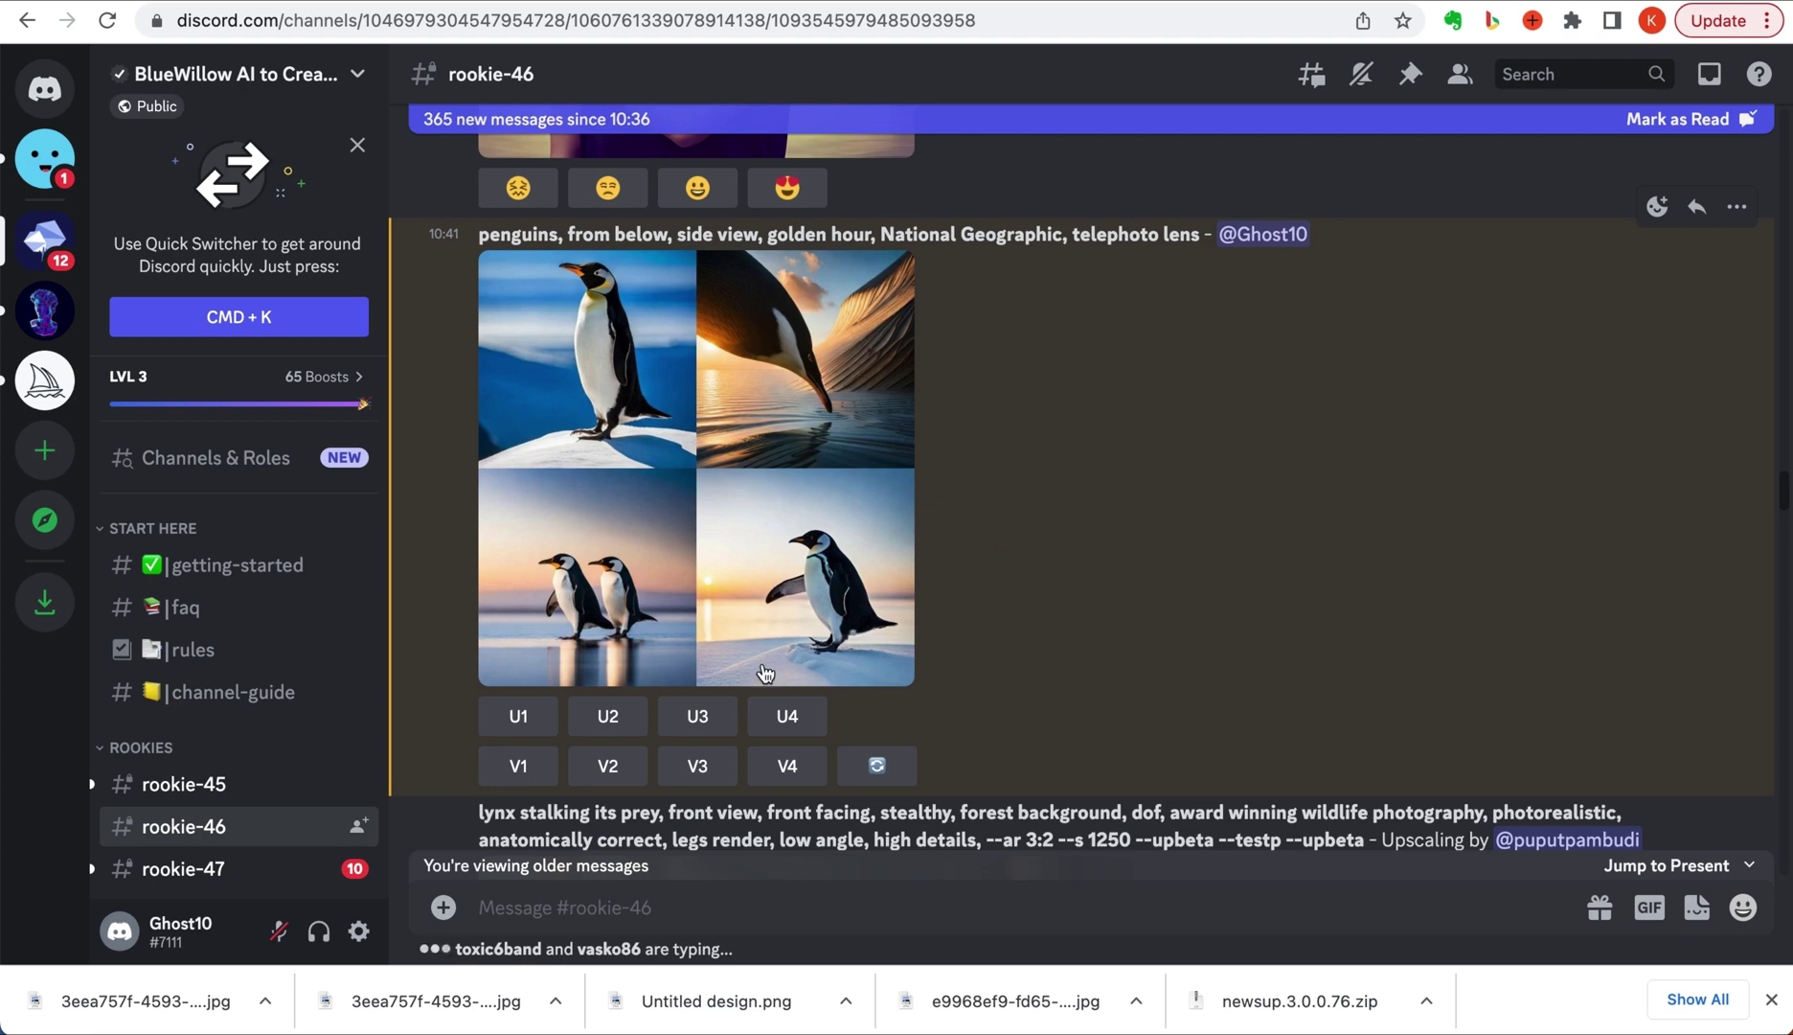
Request an upscale and variations of the second penguin image with U2 and V2, and view the upscaled image at full size in the browser
{"action": "left_click", "coordinate": [596, 730]}
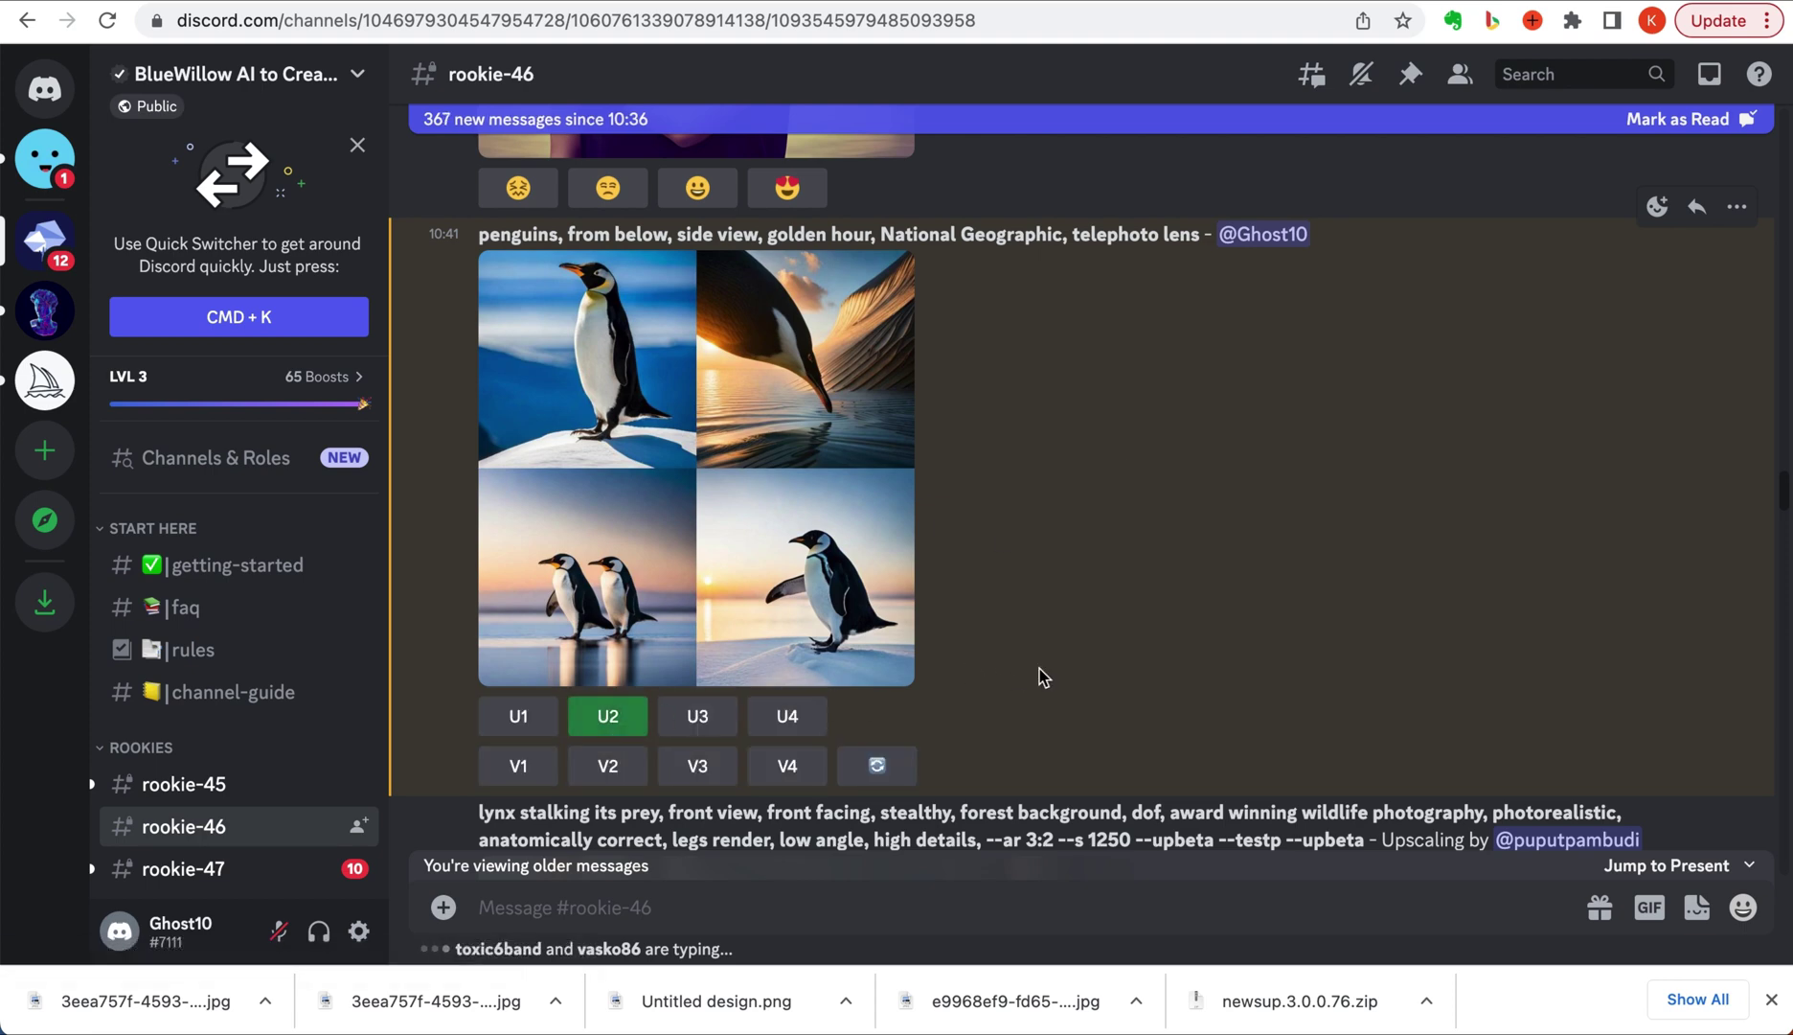
{"action": "left_click", "coordinate": [608, 766]}
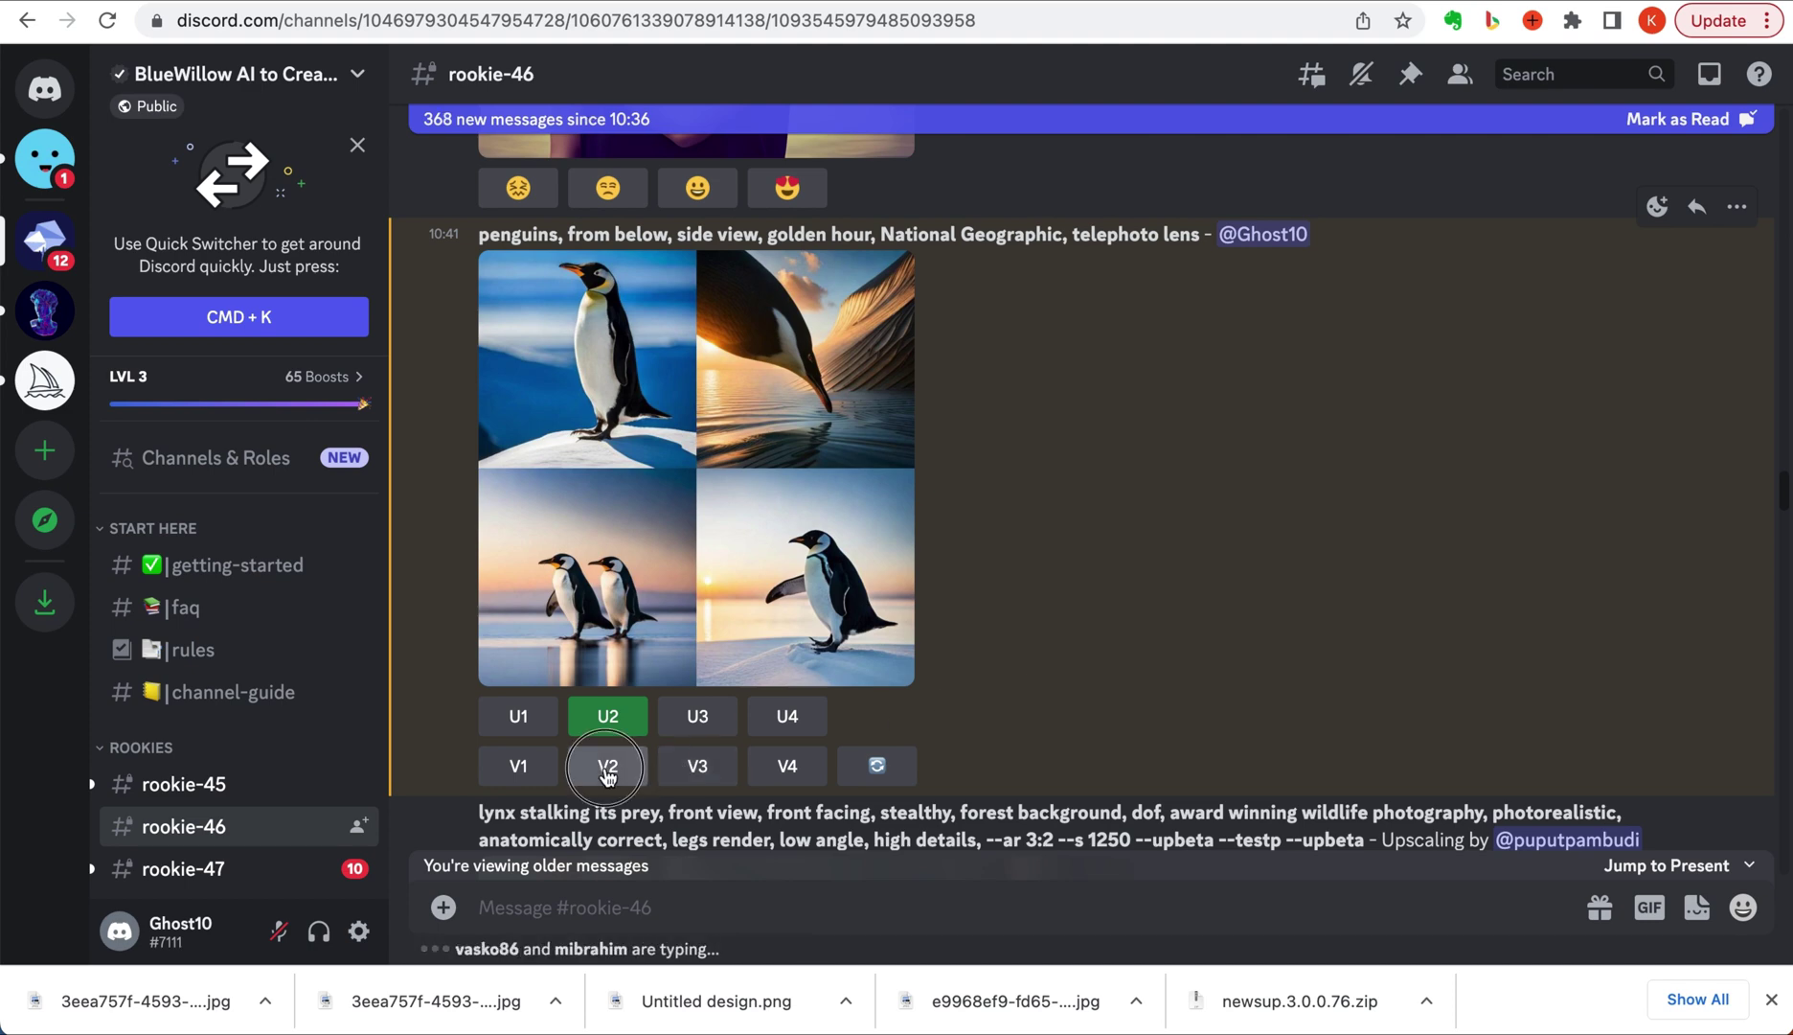
{"action": "left_click", "coordinate": [1709, 76]}
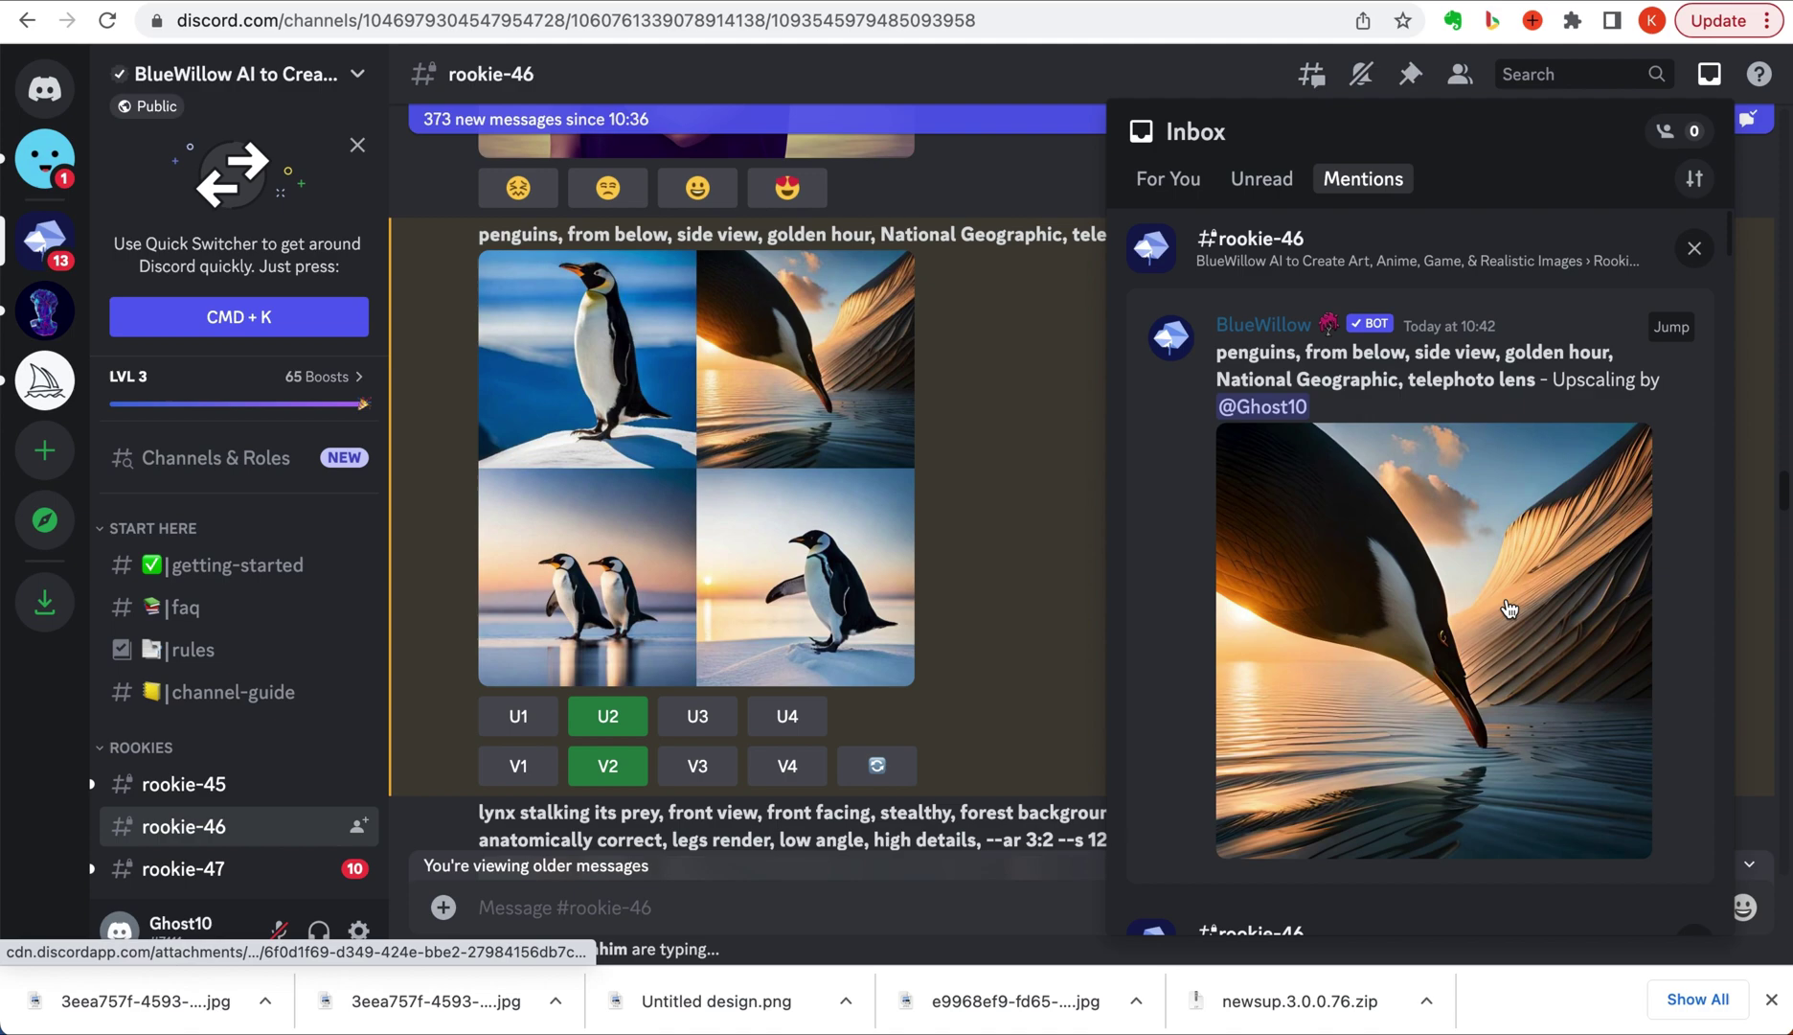
{"action": "left_click", "coordinate": [1407, 652]}
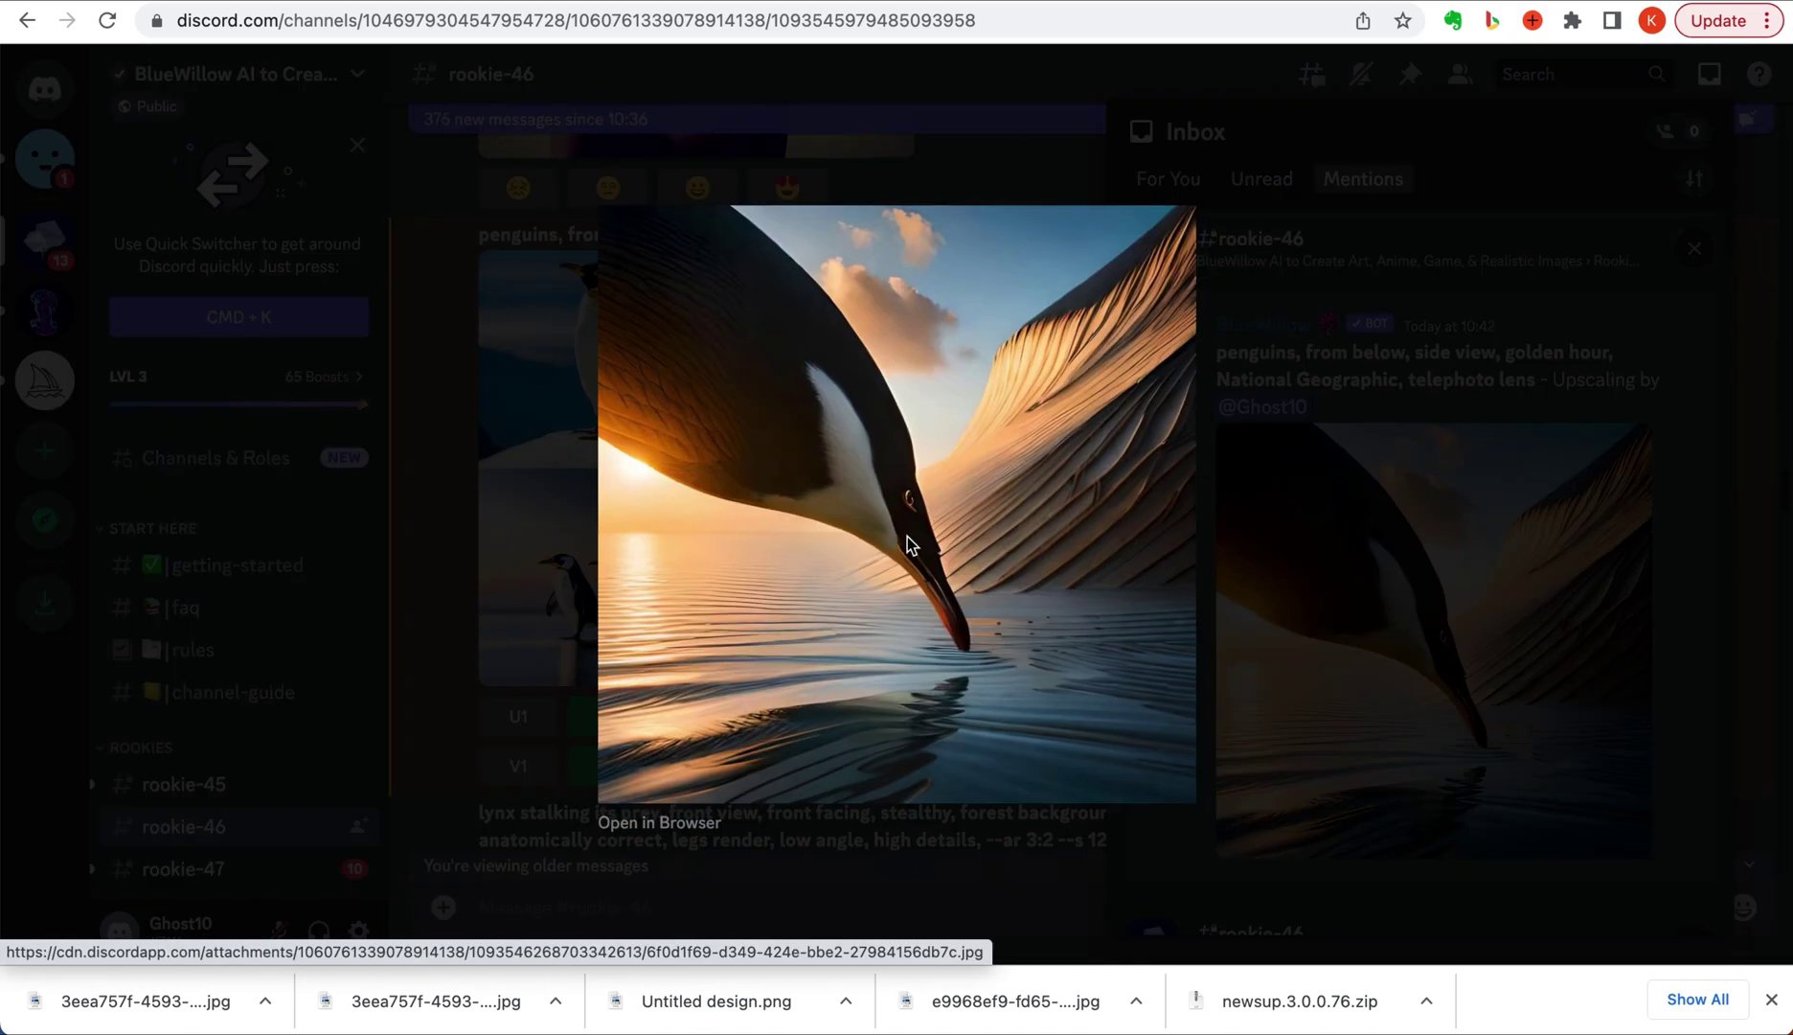
{"action": "left_click", "coordinate": [680, 821]}
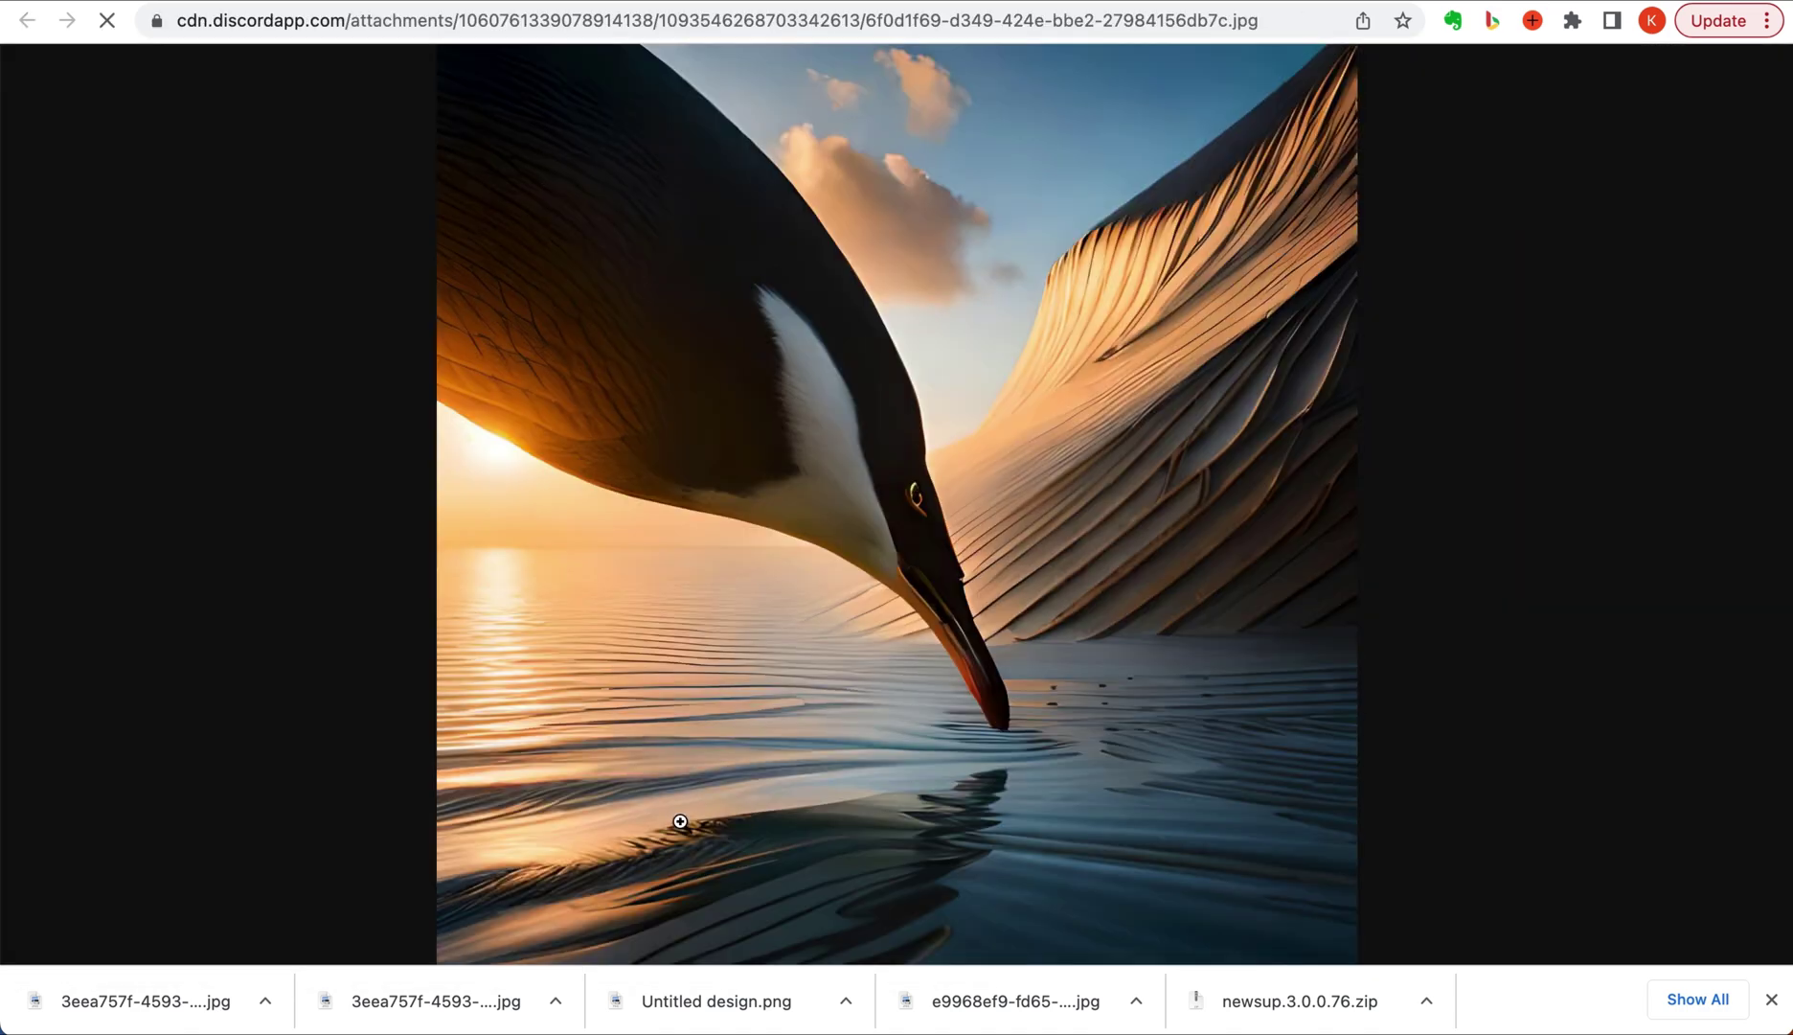
{"action": "key", "text": "super+w"}
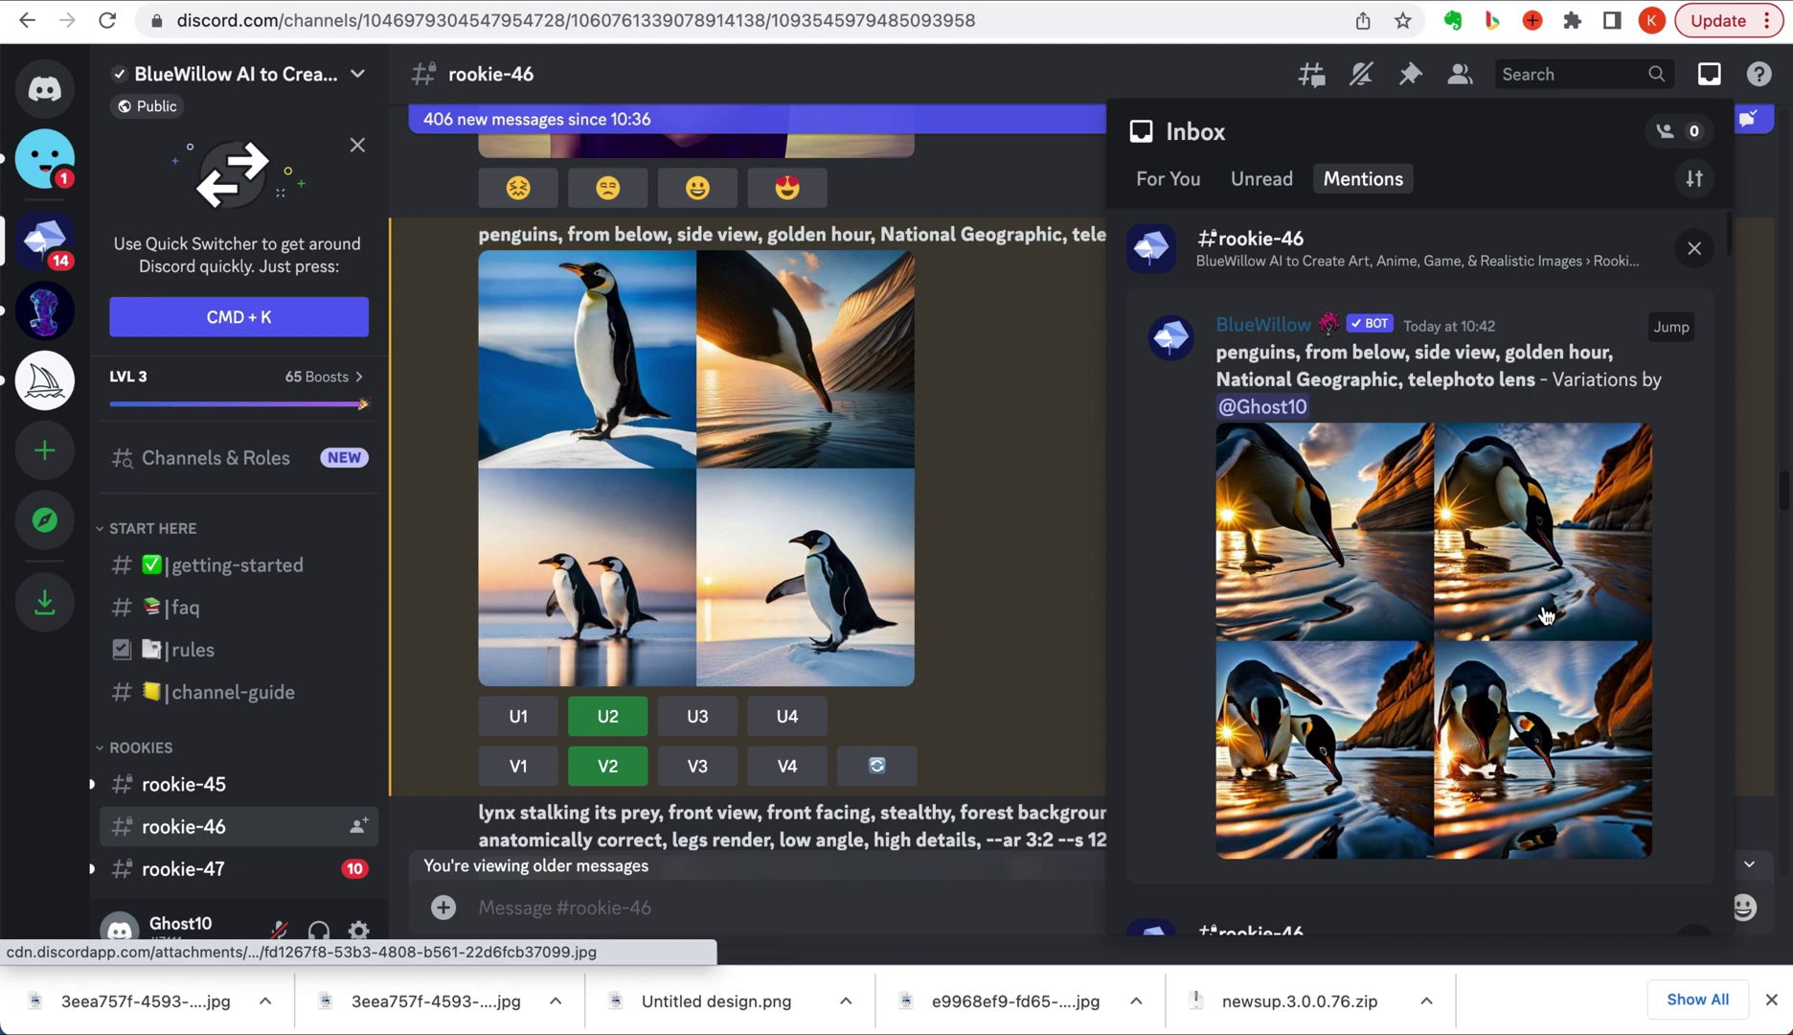
Jump from the inbox mentions to the penguin variations message in rookie-46 and preview its image grid
{"action": "scroll", "coordinate": [1610, 459], "scroll_direction": "down", "scroll_amount": 1}
{"action": "left_click", "coordinate": [1670, 303]}
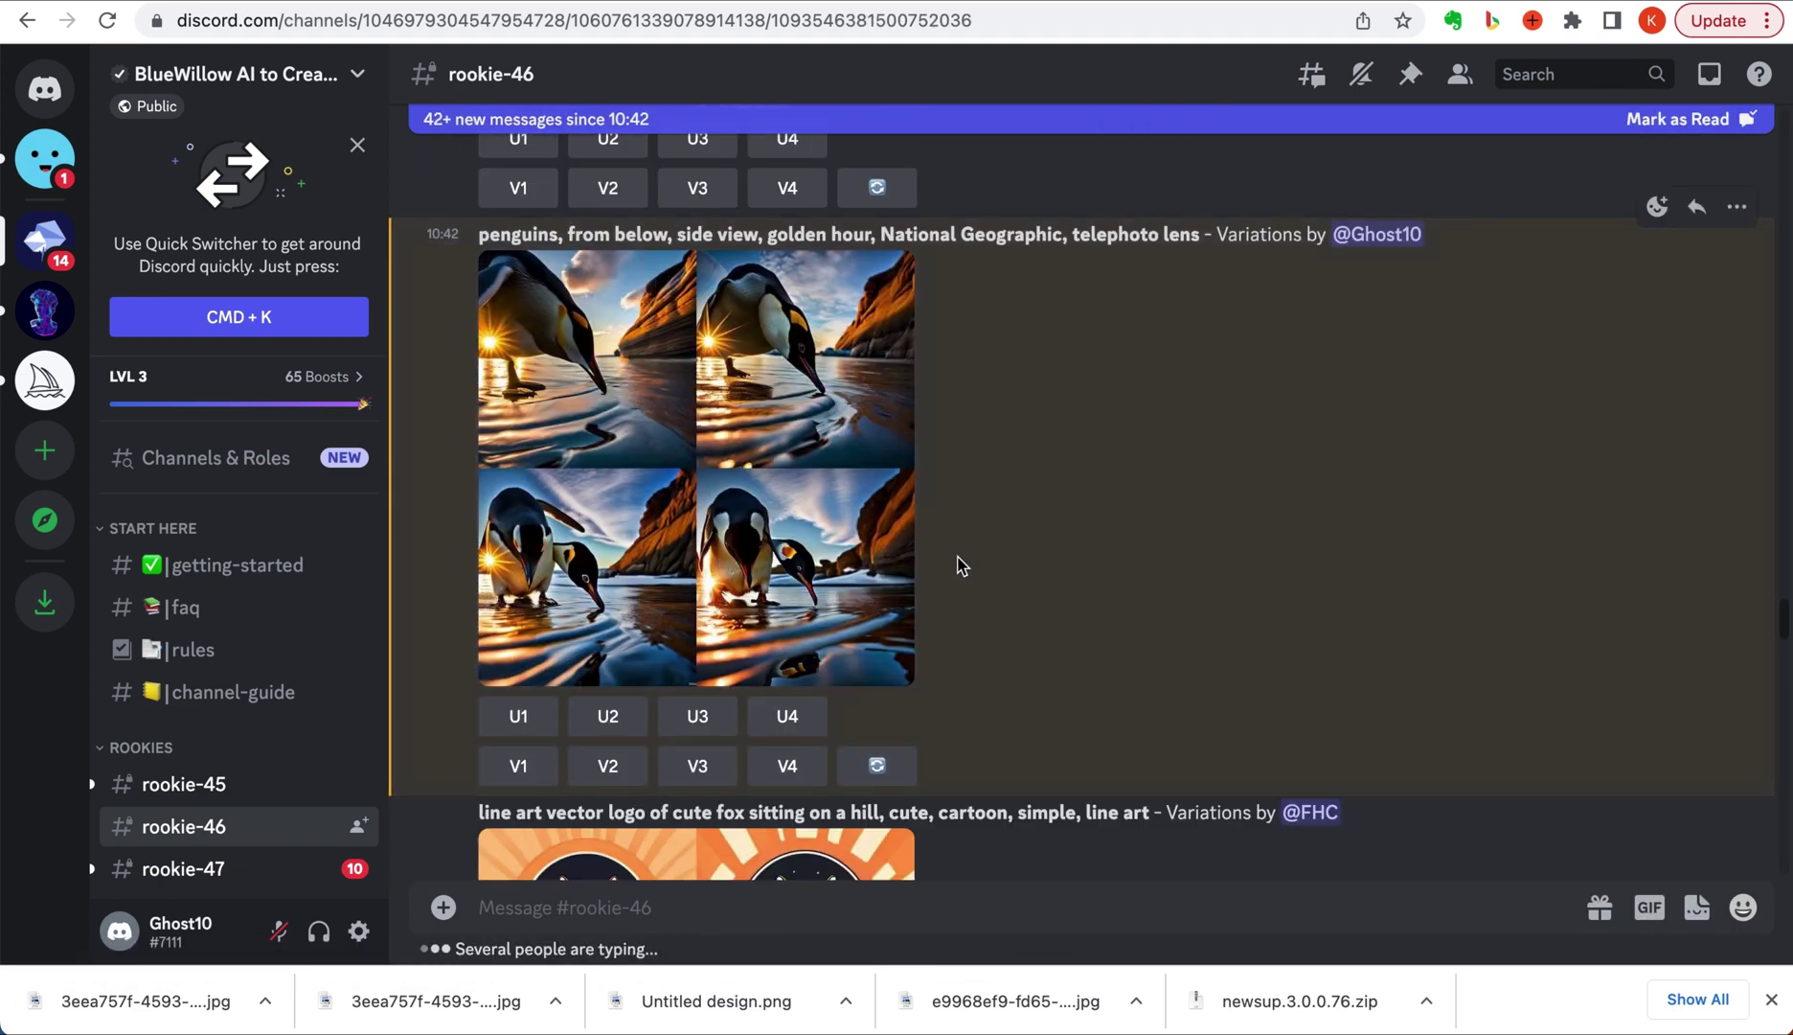
{"action": "left_click", "coordinate": [791, 601]}
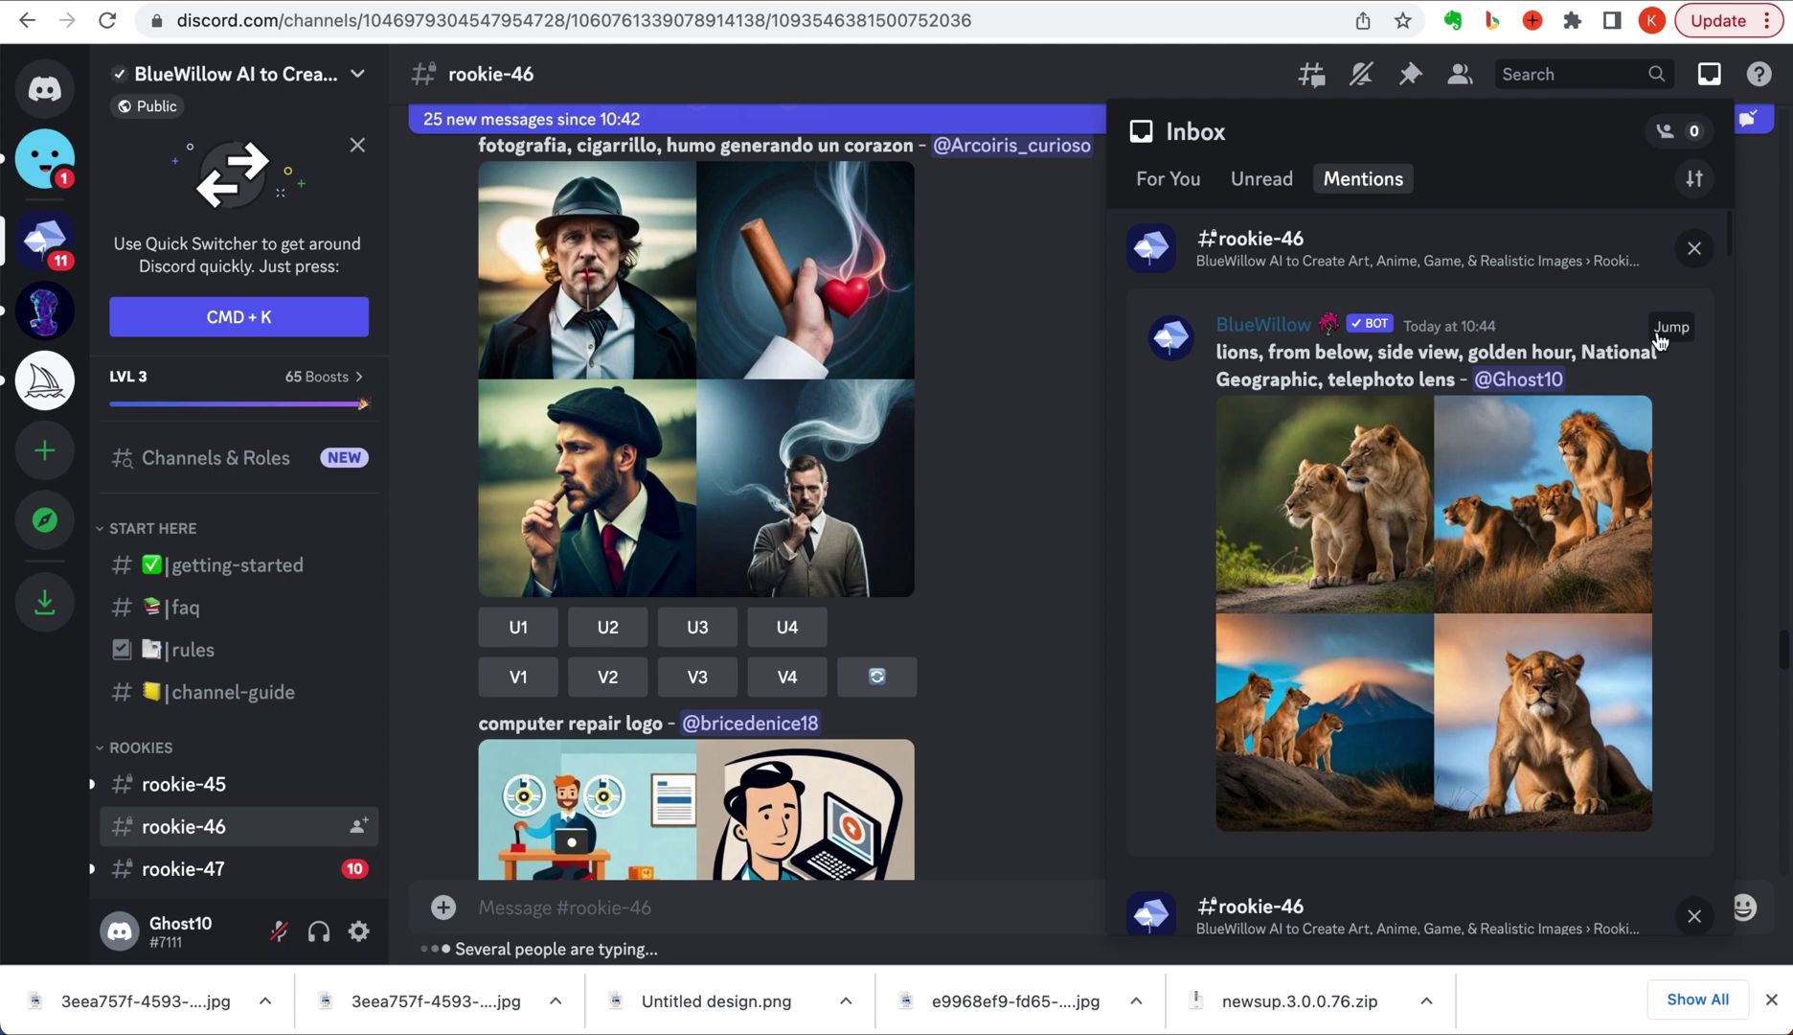
Jump to the "lions, from below, side view, golden hour, National Geographic, telephoto lens" message from the inbox mentions and preview its image grid
{"action": "left_click", "coordinate": [1672, 327]}
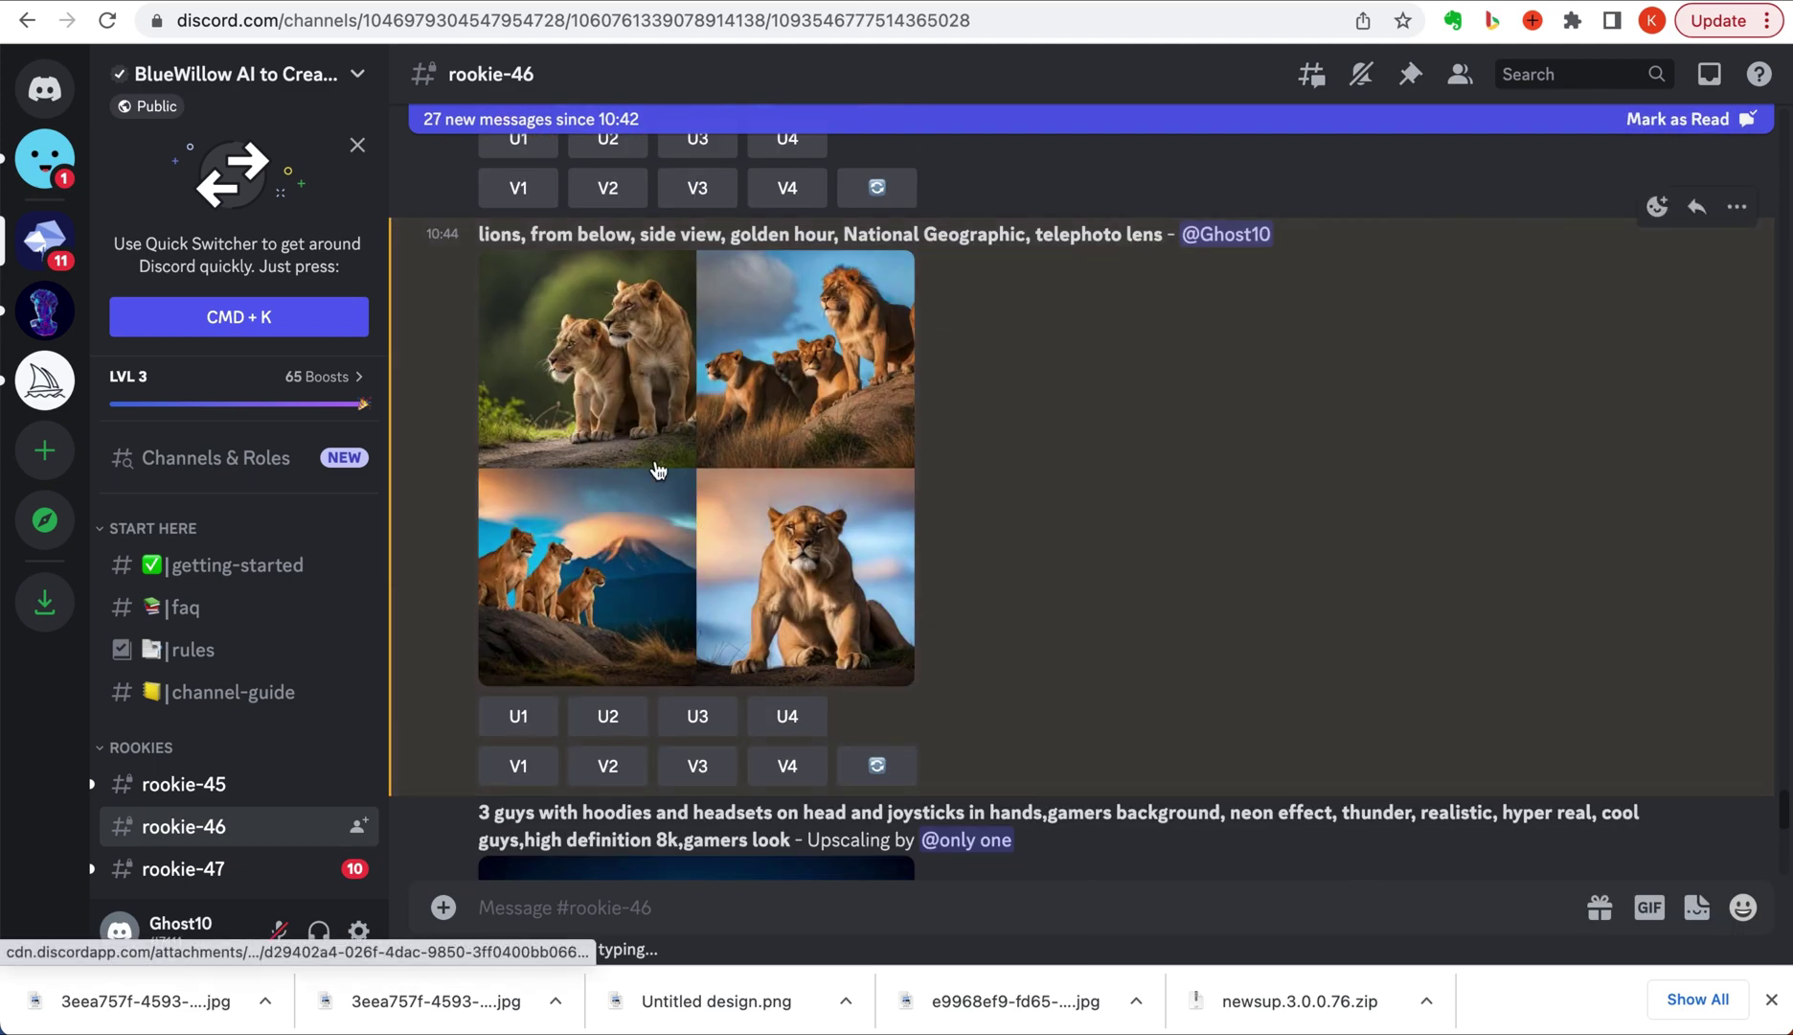
{"action": "left_click", "coordinate": [739, 528]}
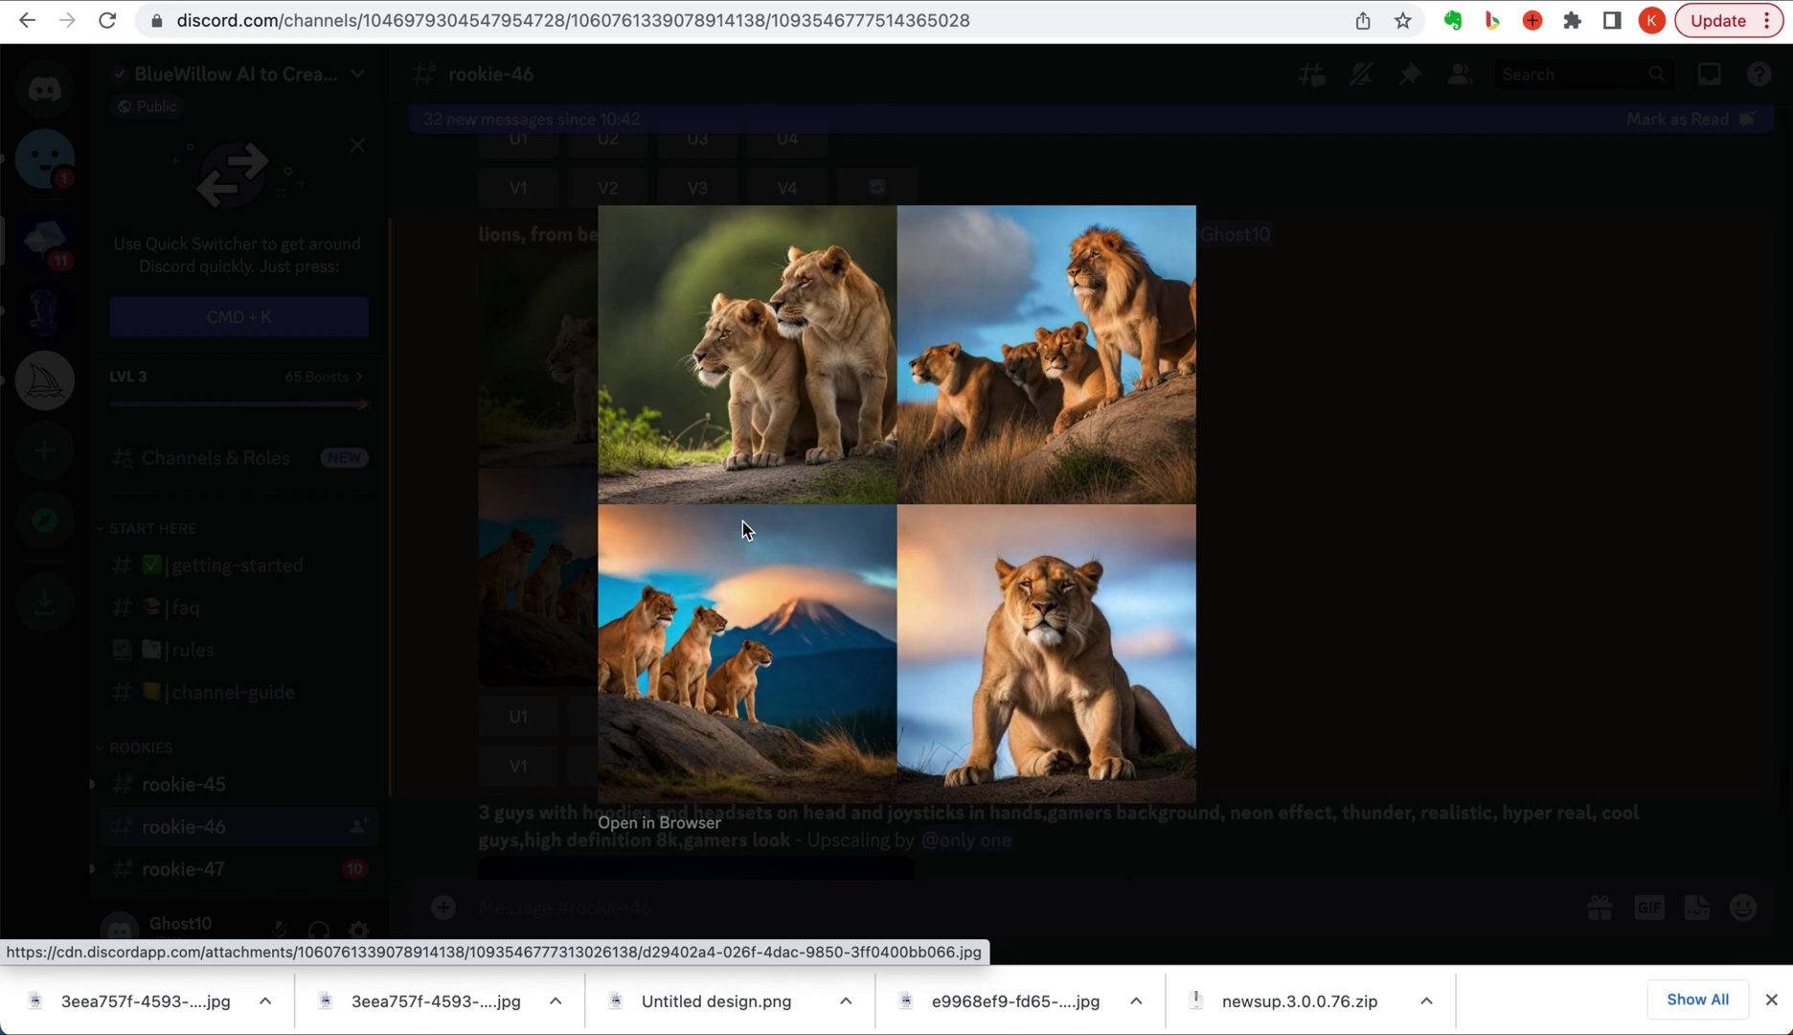
{"action": "key", "text": "Escape"}
Upscale the first, second and fourth lion images with U1, U2 and U4, and open an upscaled image from the inbox mentions in the browser
{"action": "left_click", "coordinate": [522, 719]}
{"action": "left_click", "coordinate": [627, 719]}
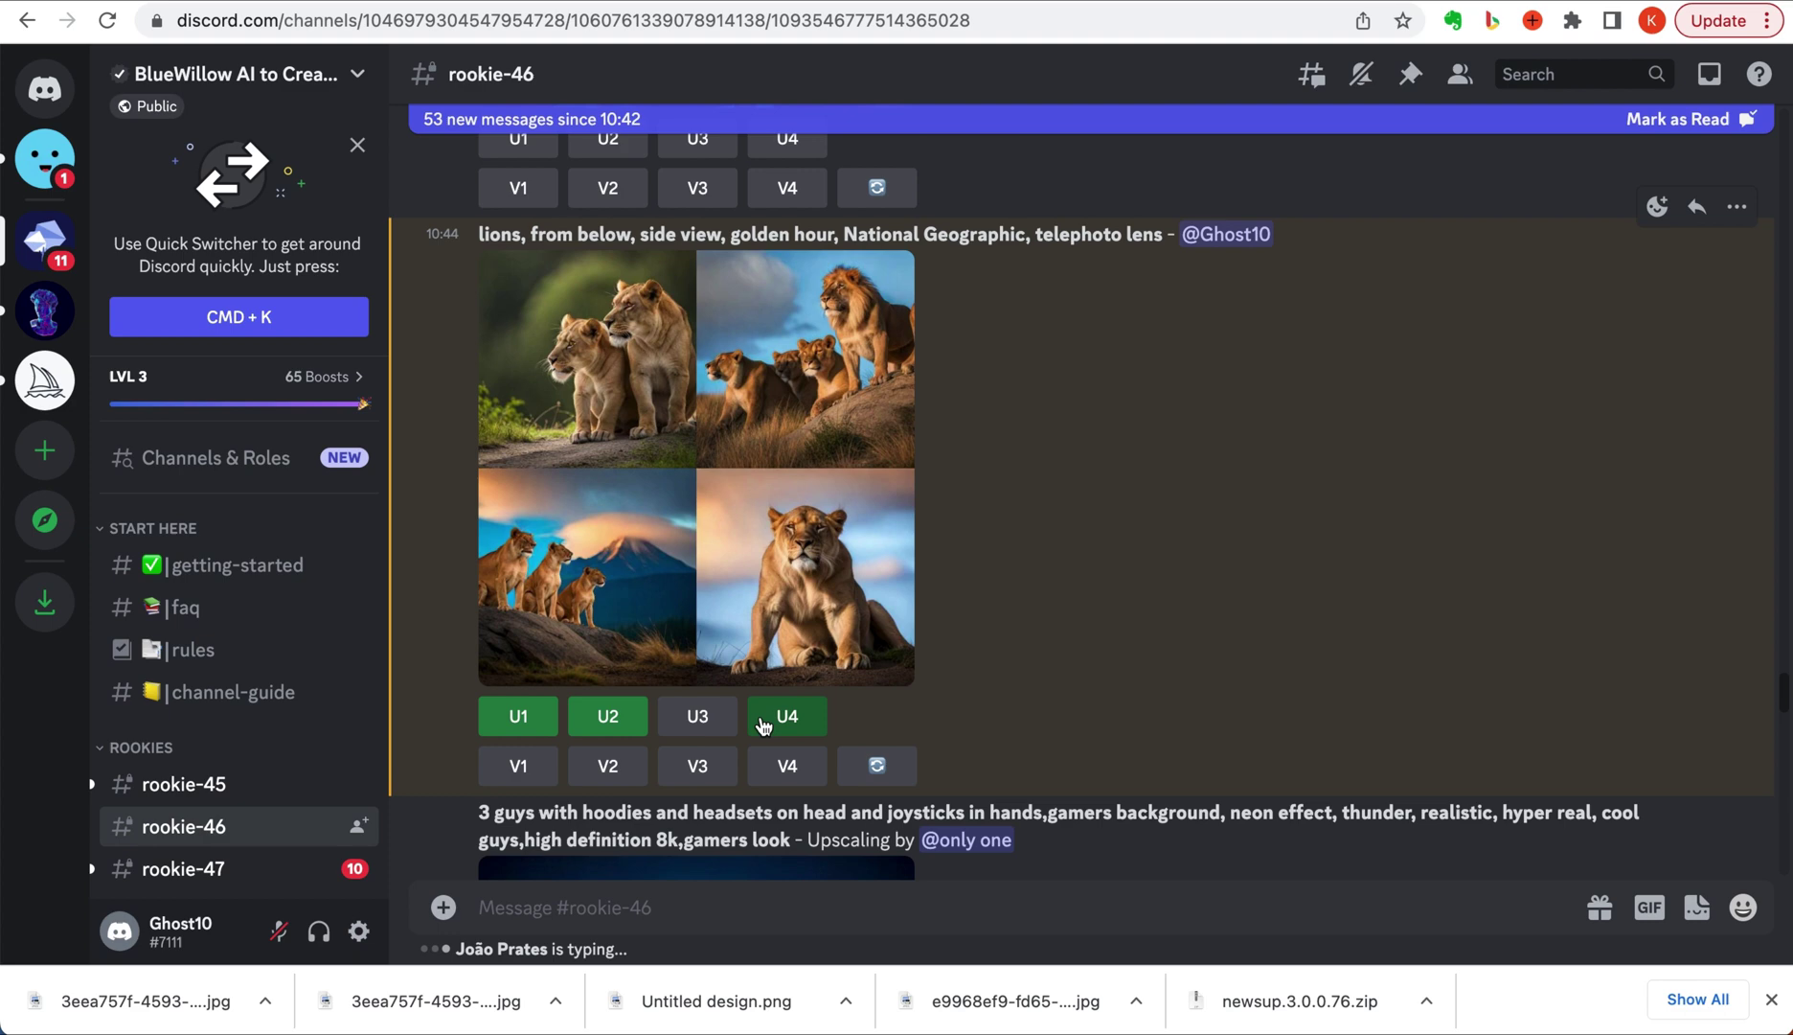
{"action": "left_click", "coordinate": [809, 724]}
{"action": "left_click", "coordinate": [1710, 74]}
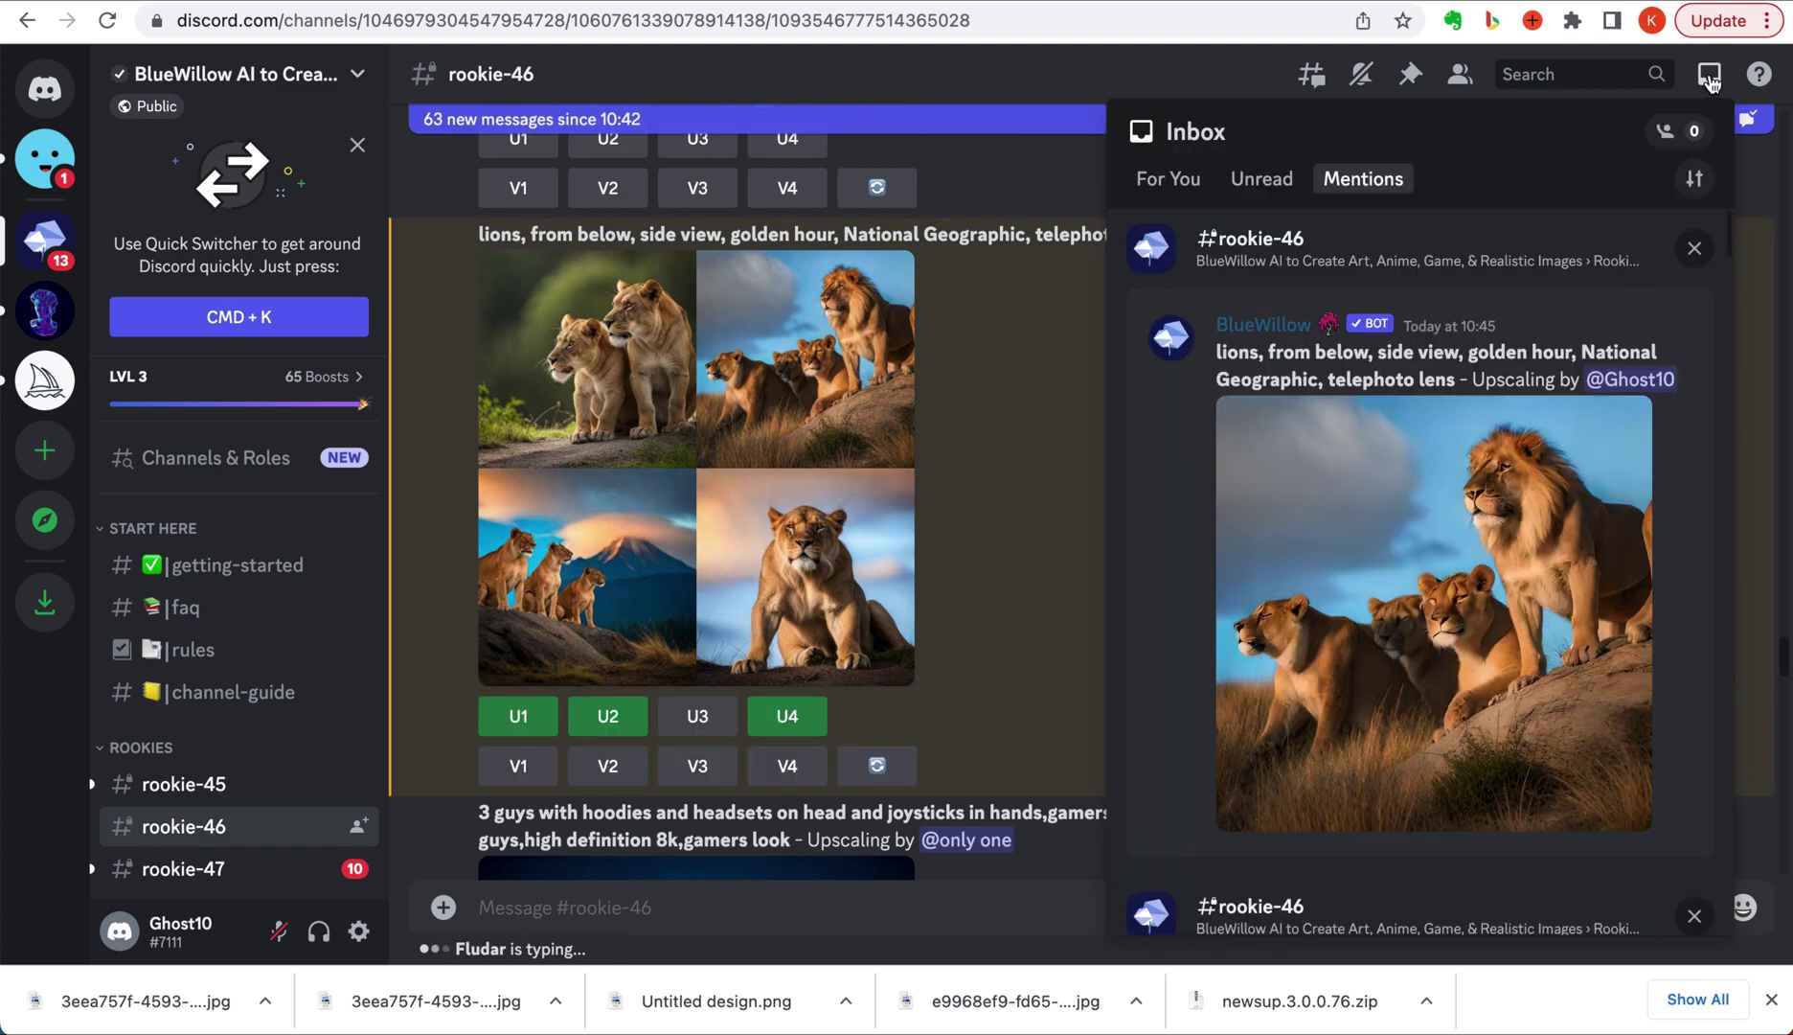
{"action": "scroll", "coordinate": [1474, 607], "scroll_direction": "down", "scroll_amount": 3}
{"action": "scroll", "coordinate": [1473, 608], "scroll_direction": "down", "scroll_amount": 5}
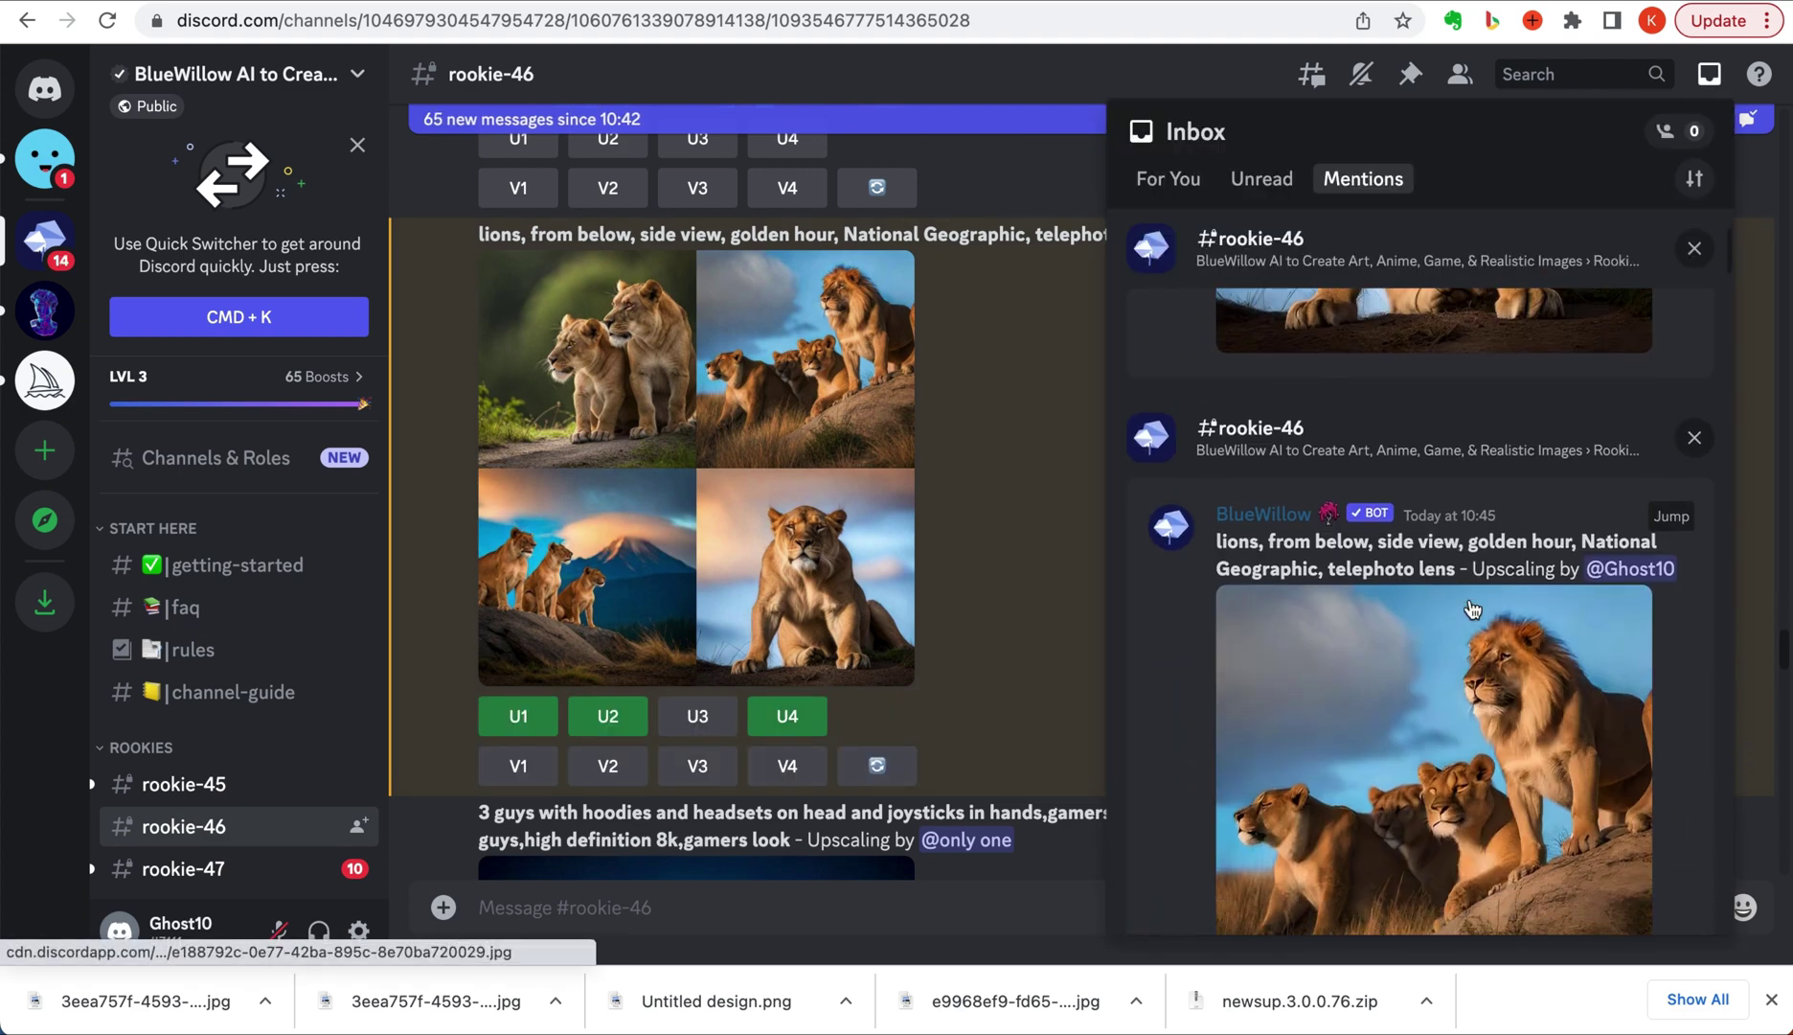
{"action": "left_click", "coordinate": [1387, 624]}
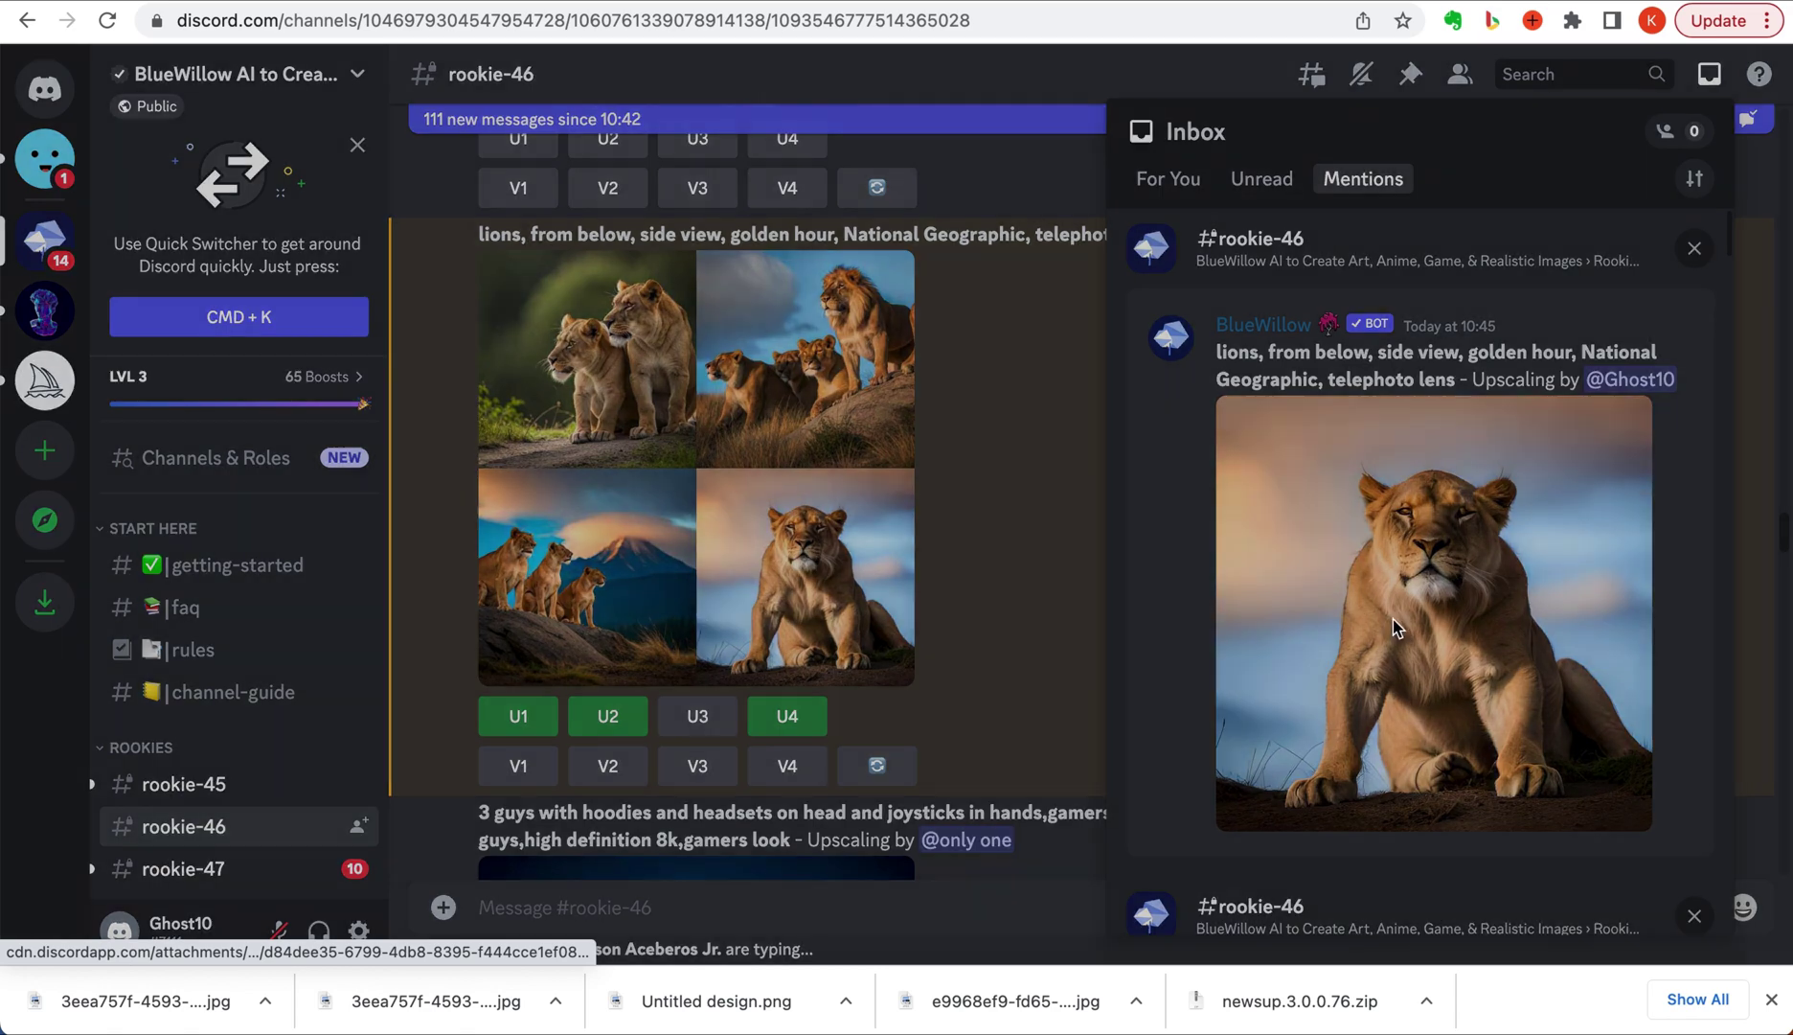
{"action": "left_click", "coordinate": [693, 826]}
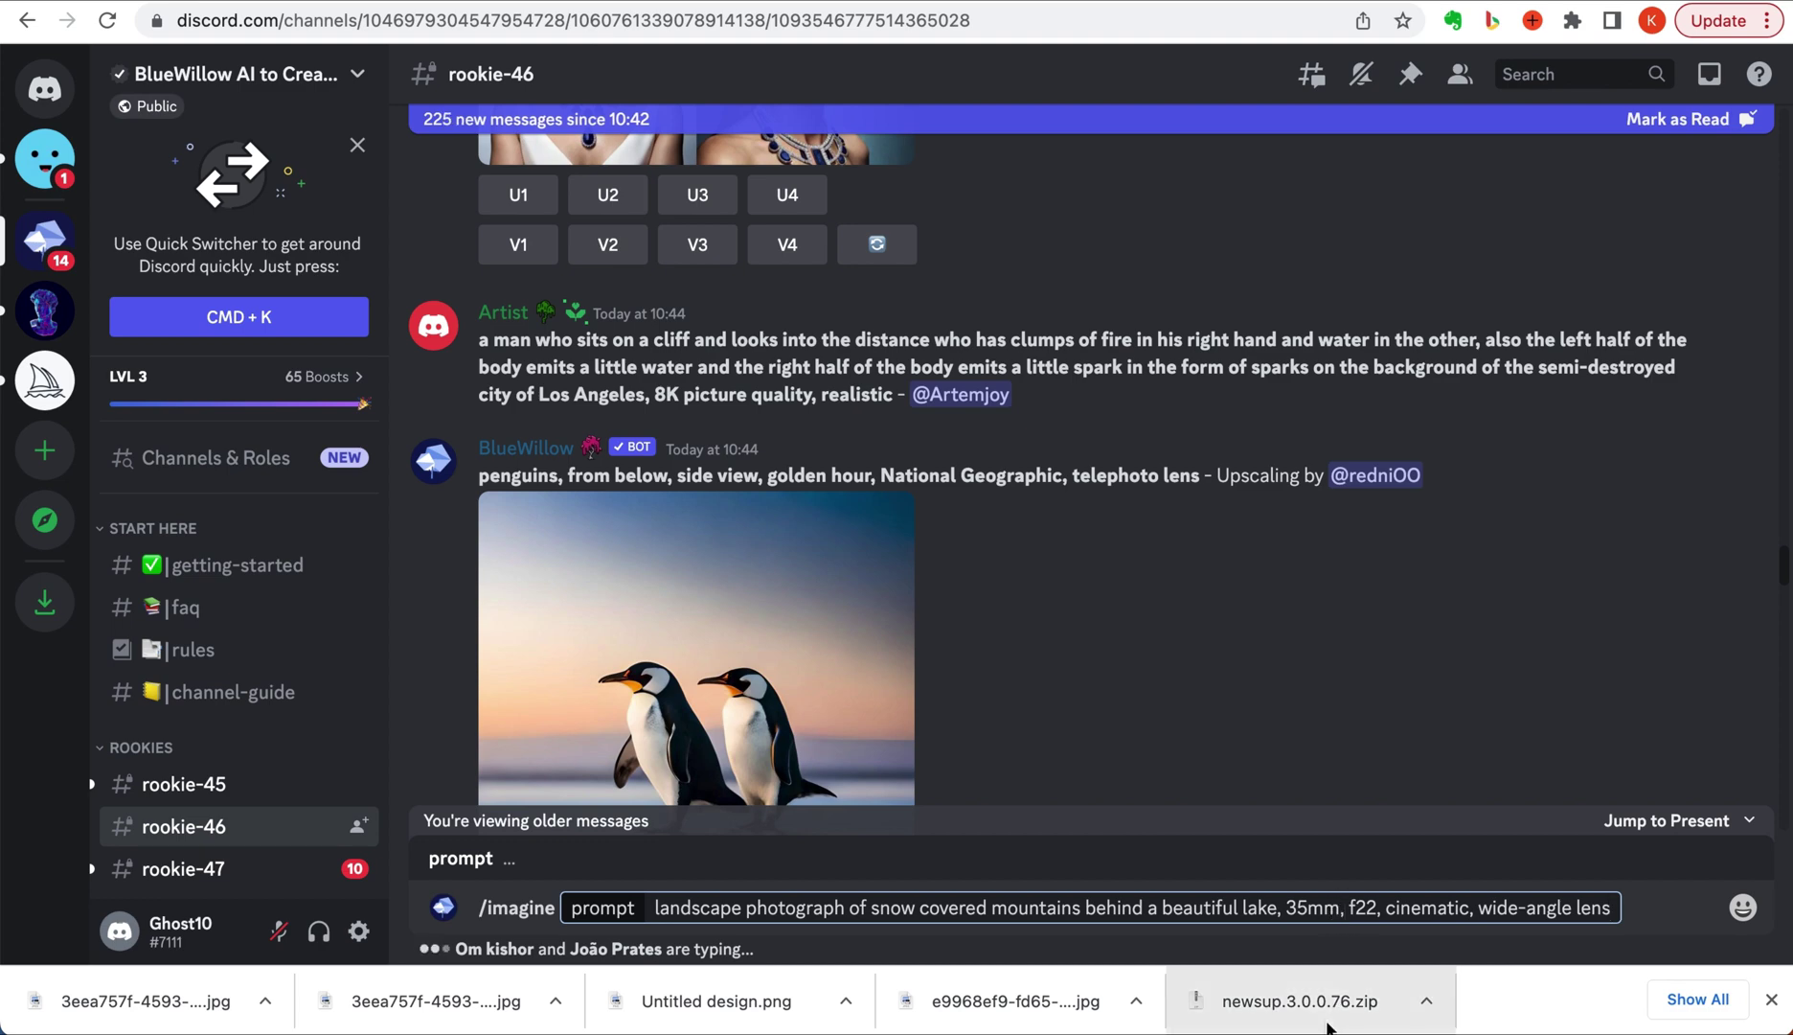
Submit the /imagine prompt "landscape photograph of snow covered mountains behind a beautiful lake, 35mm, f22, cinematic, wide-angle lens" and view its image grid in the browser
{"action": "left_click", "coordinate": [1343, 908]}
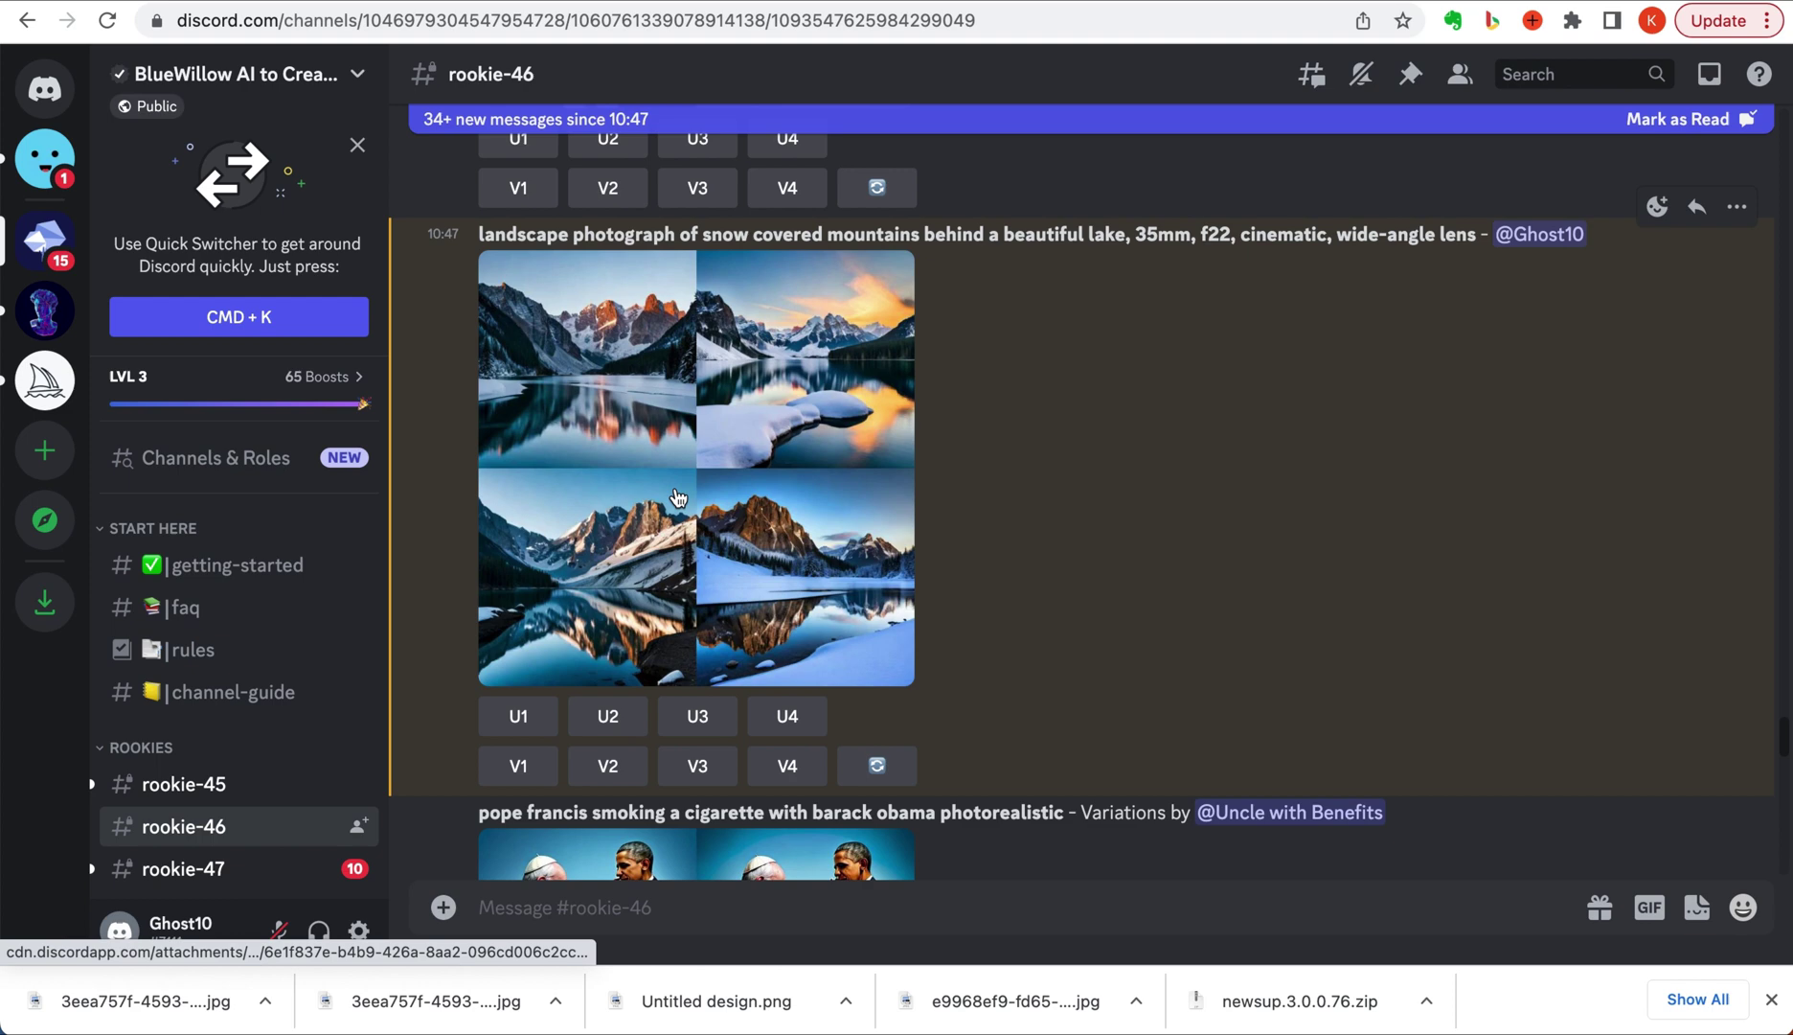
{"action": "left_click", "coordinate": [675, 487]}
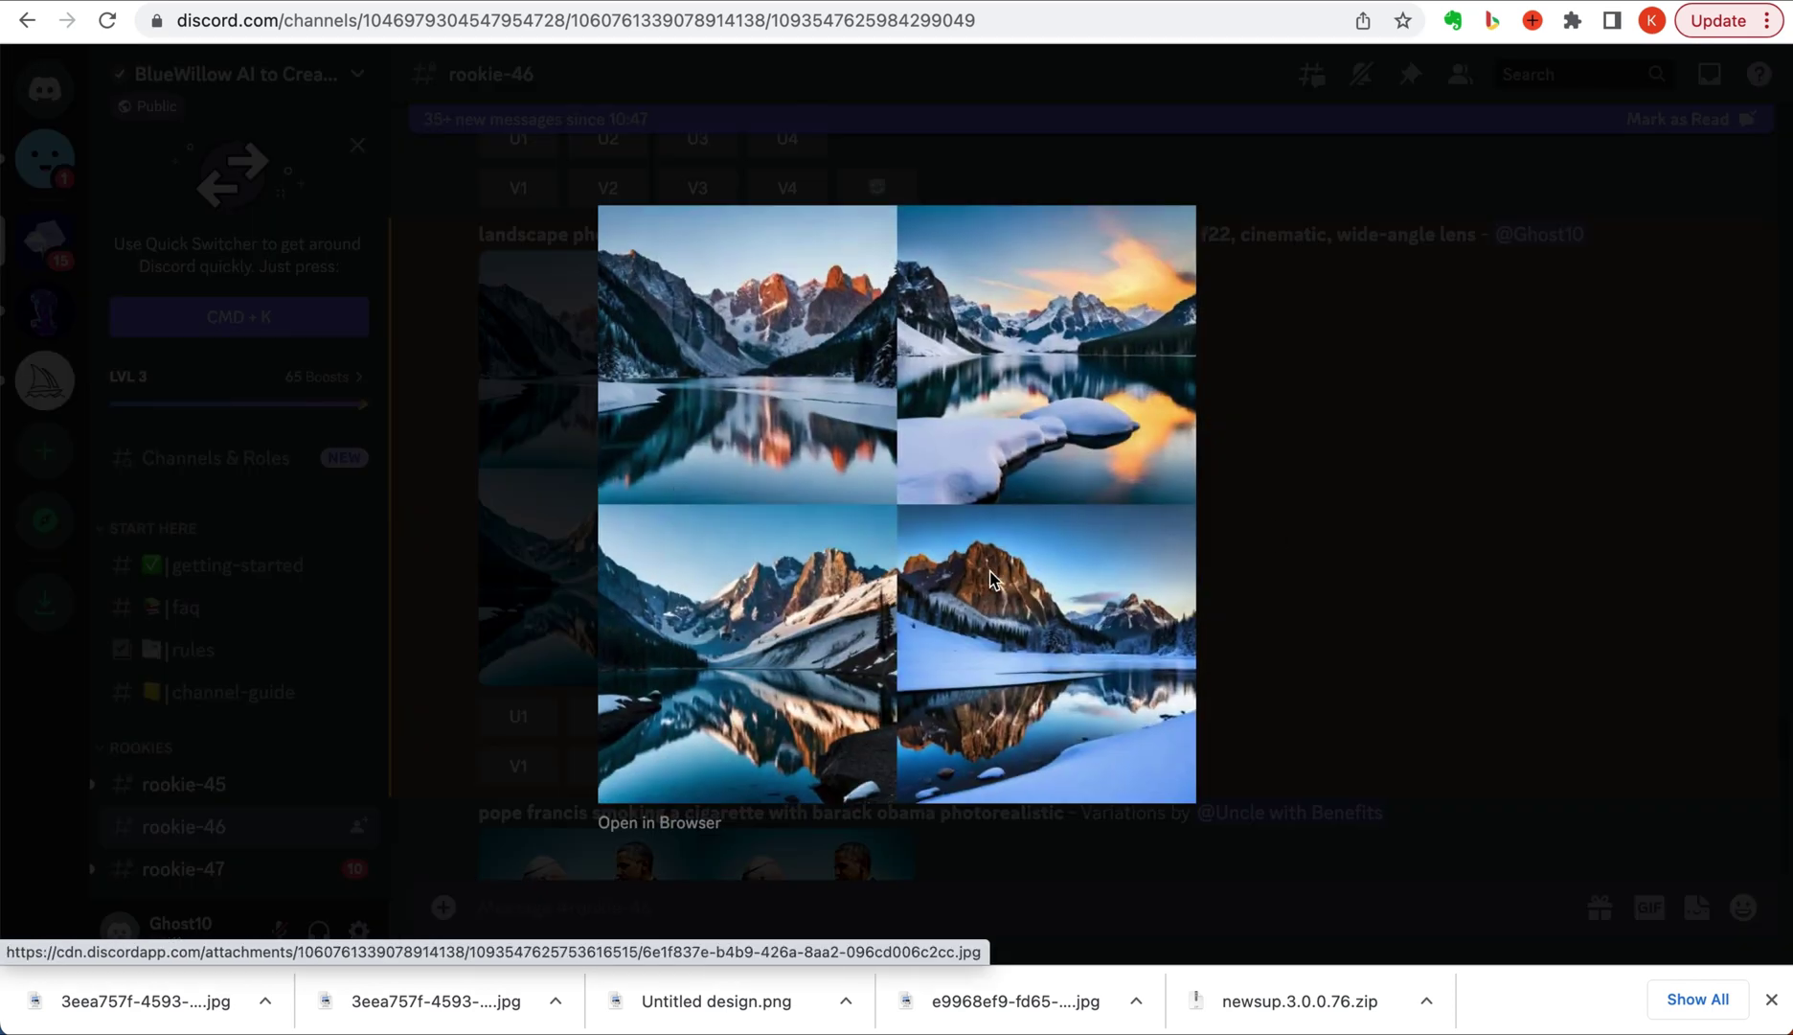
{"action": "left_click", "coordinate": [689, 826]}
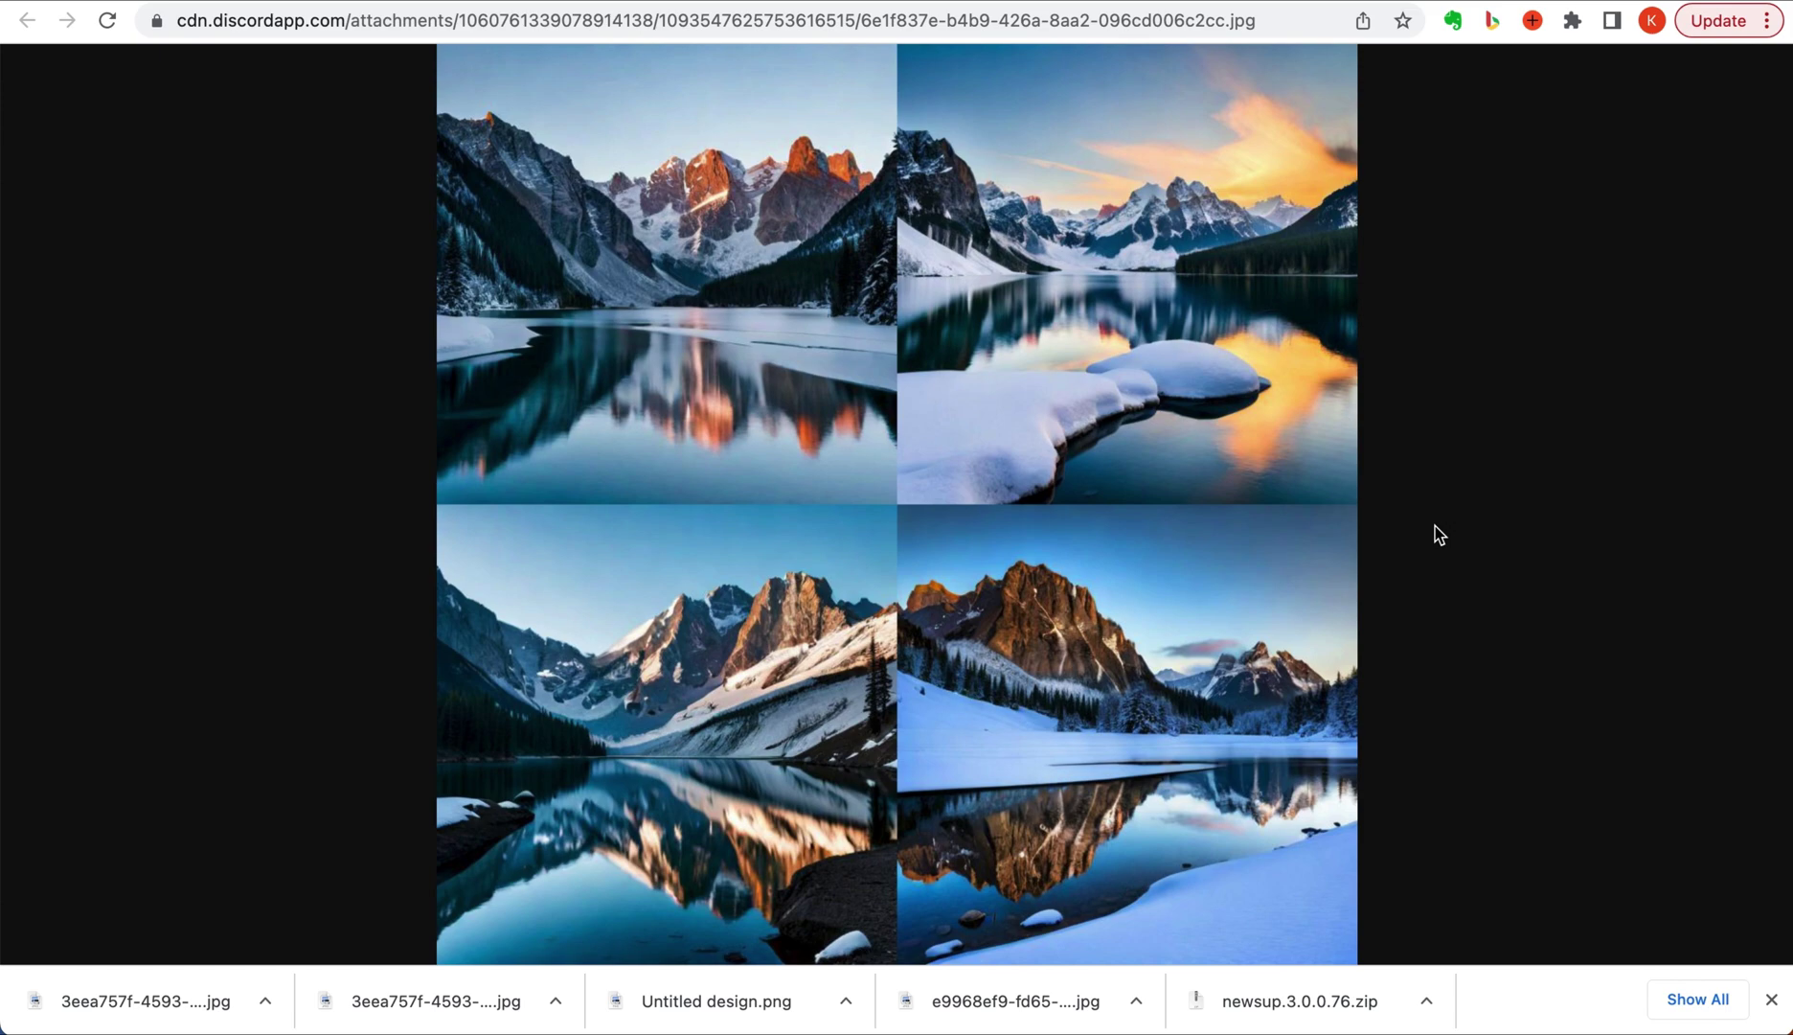
{"action": "key", "text": "super+w"}
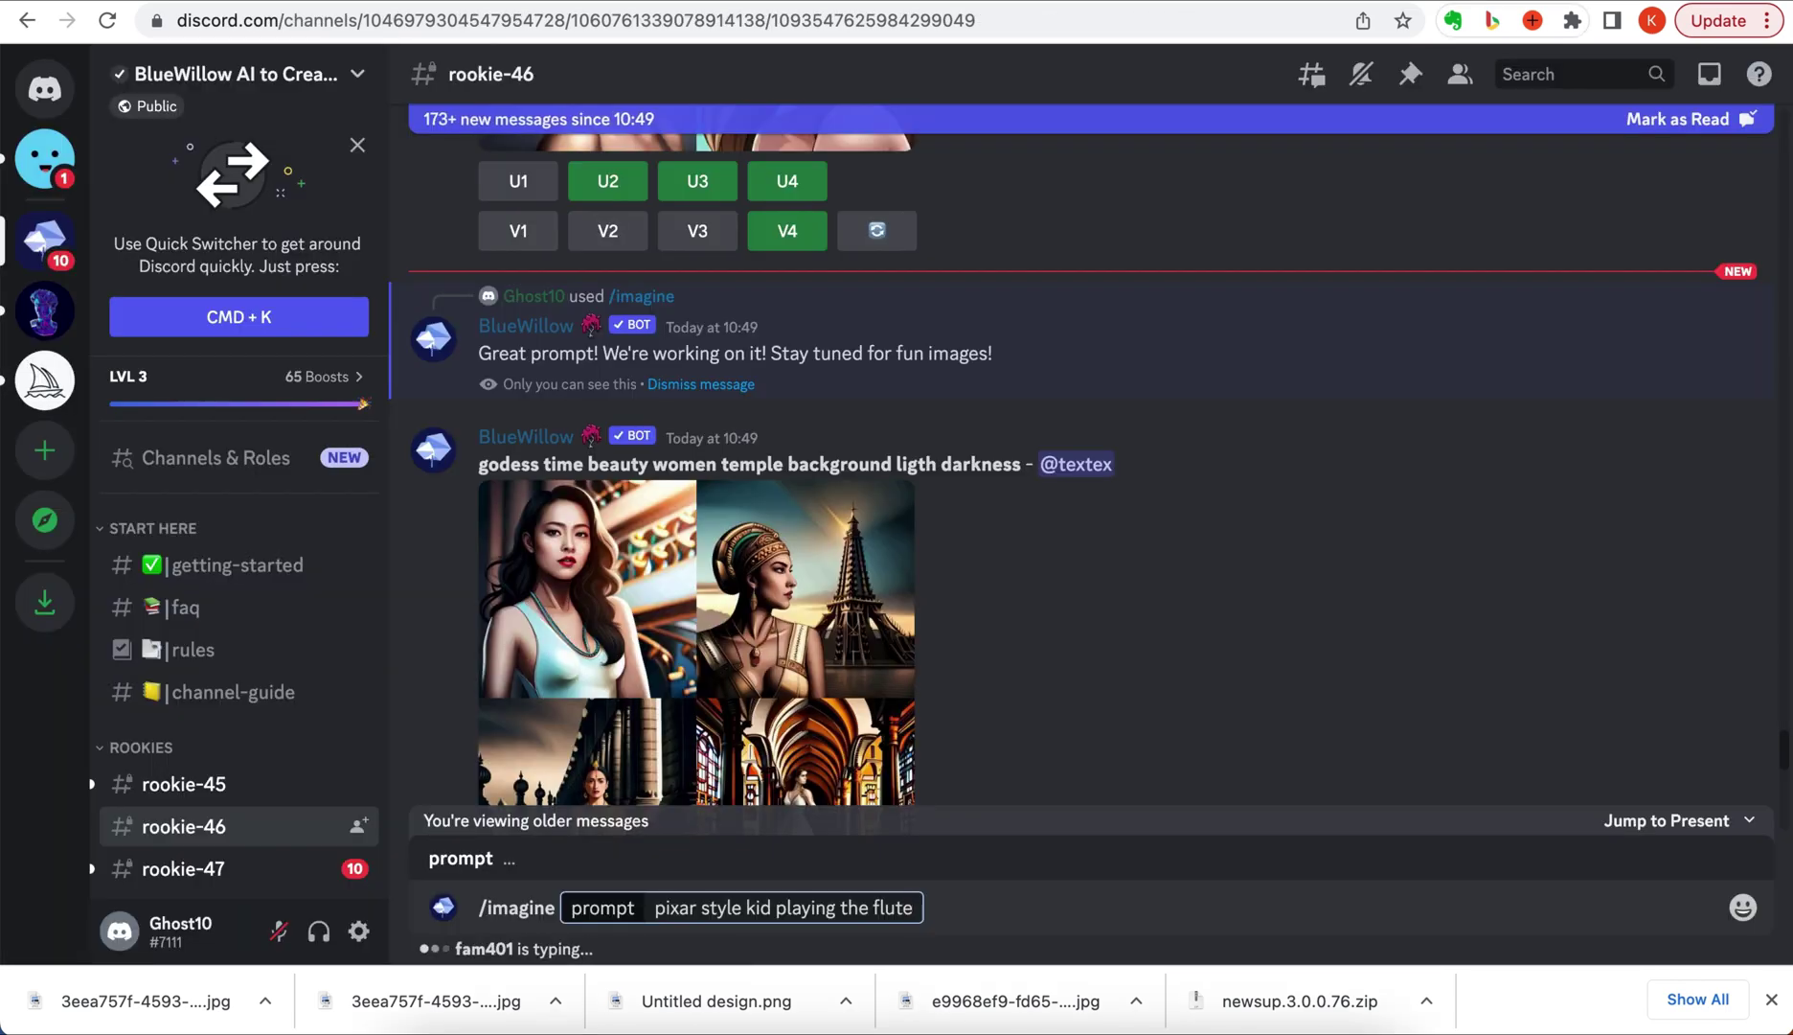
Submit the /imagine prompt "pixar style kid playing the flute" and request variations of its first and second images with V1 and V2
{"action": "left_click", "coordinate": [1710, 75]}
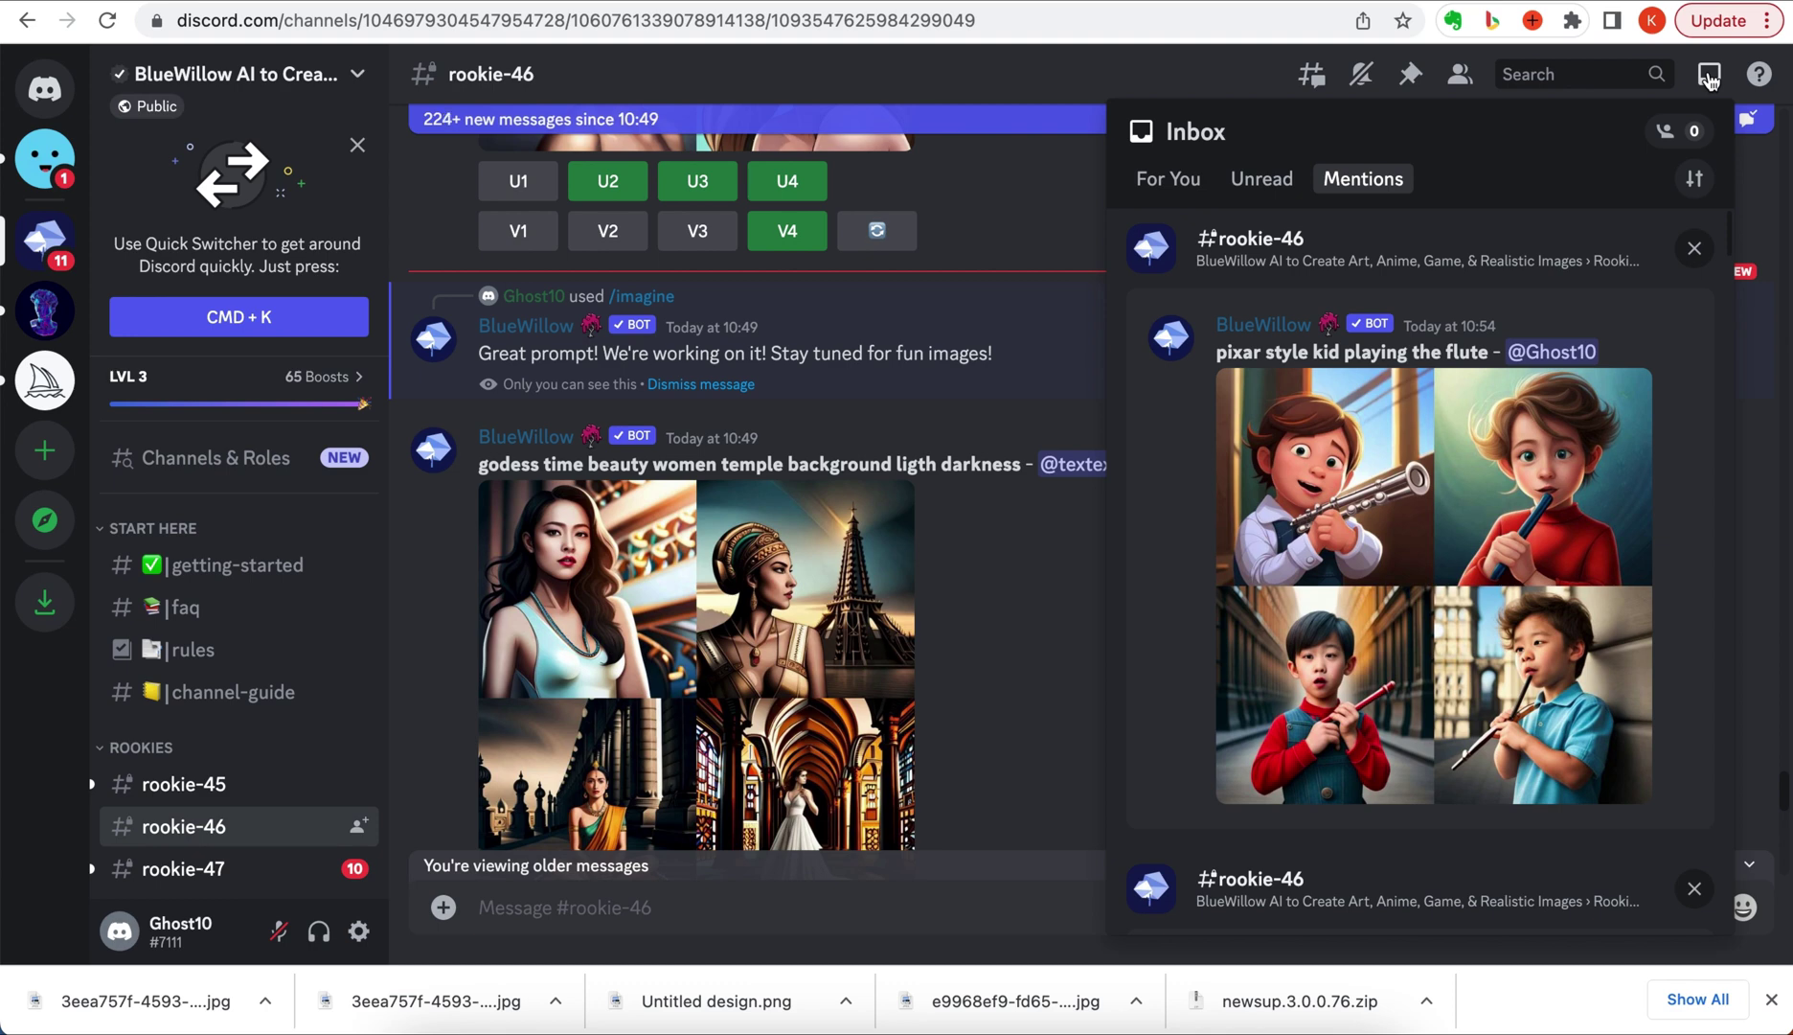
{"action": "left_click", "coordinate": [1667, 325]}
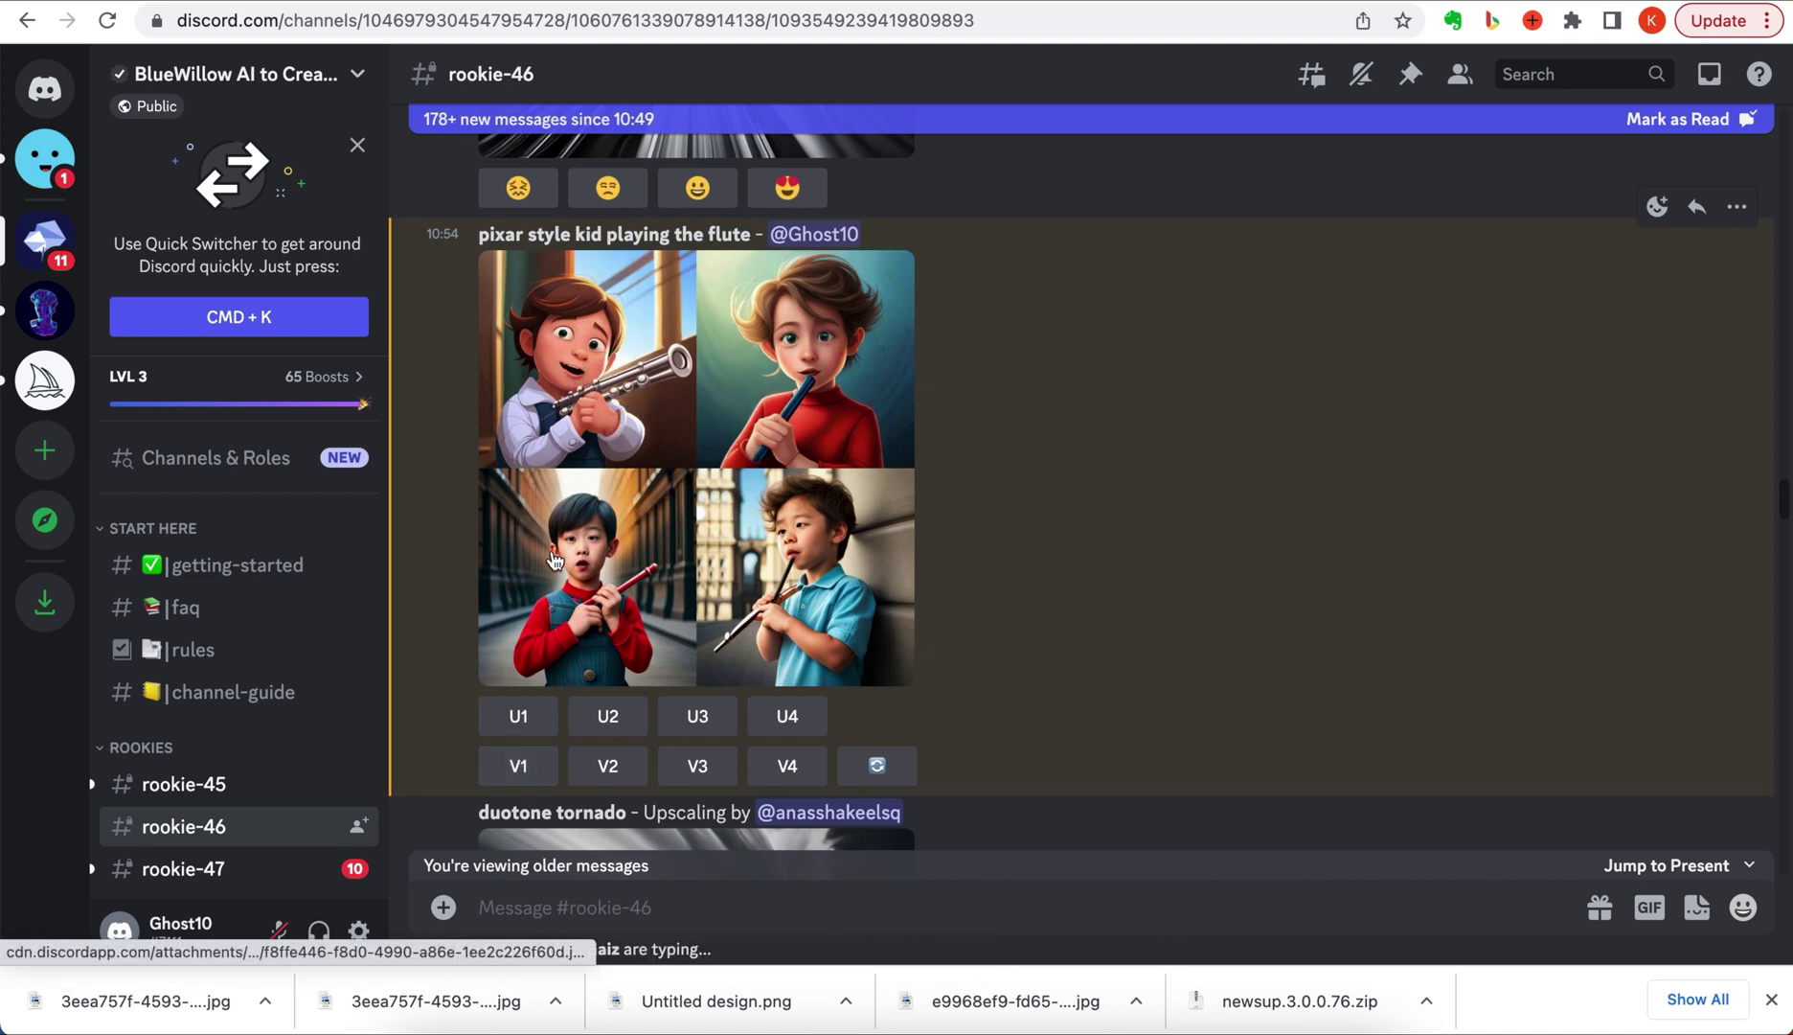
{"action": "left_click", "coordinate": [518, 762]}
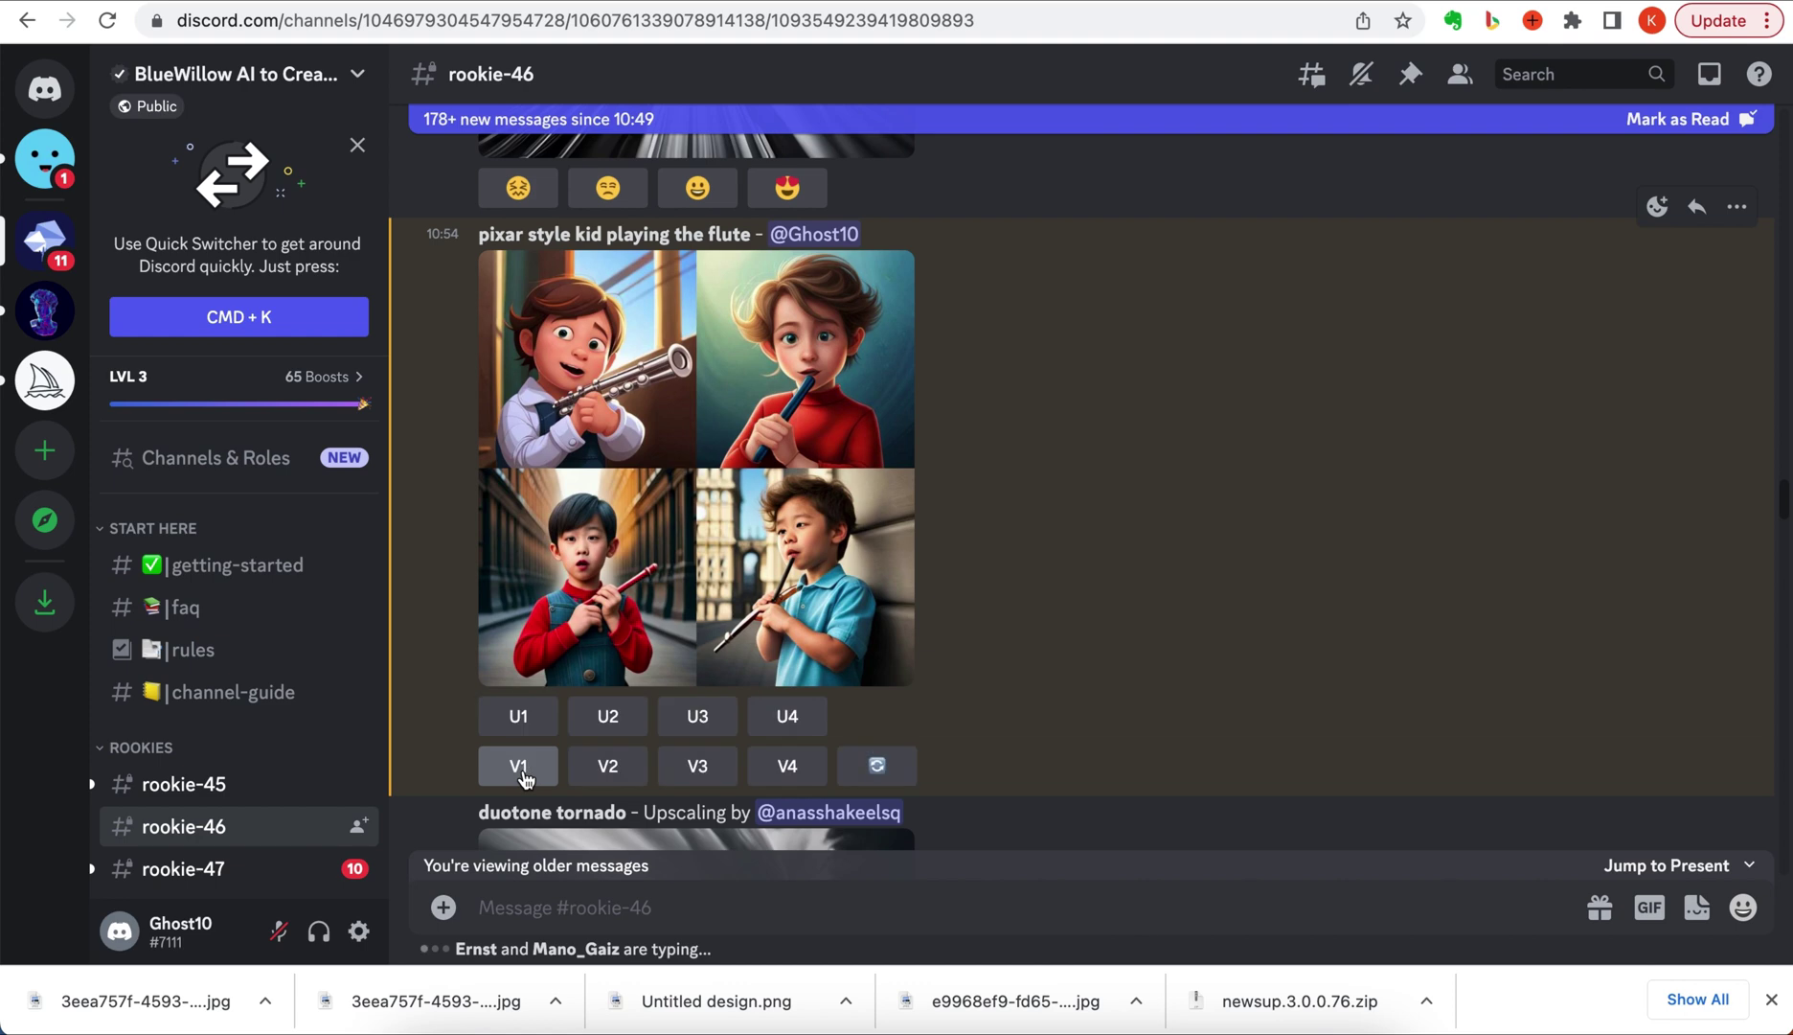
{"action": "left_click", "coordinate": [609, 767]}
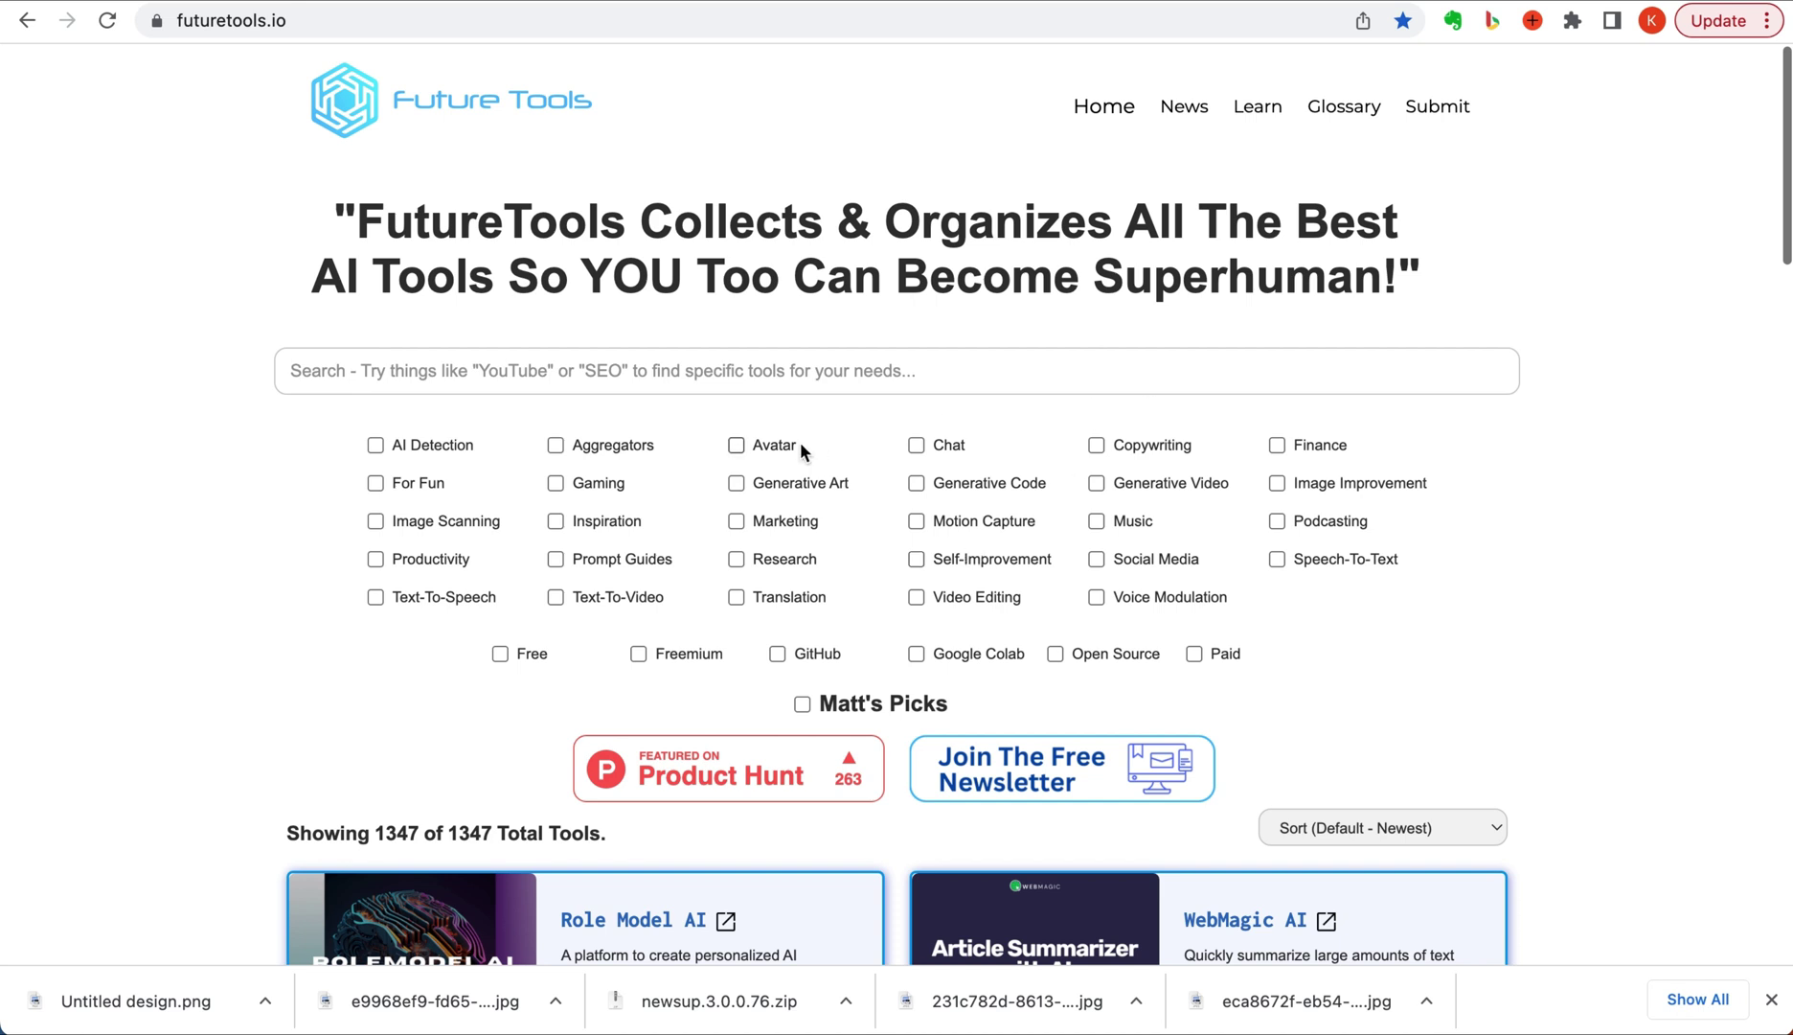
On the Future Tools website, filter the tools by Generative Art, Free and Matt's Picks, and open the BlueWillow entry
{"action": "left_click", "coordinate": [736, 483]}
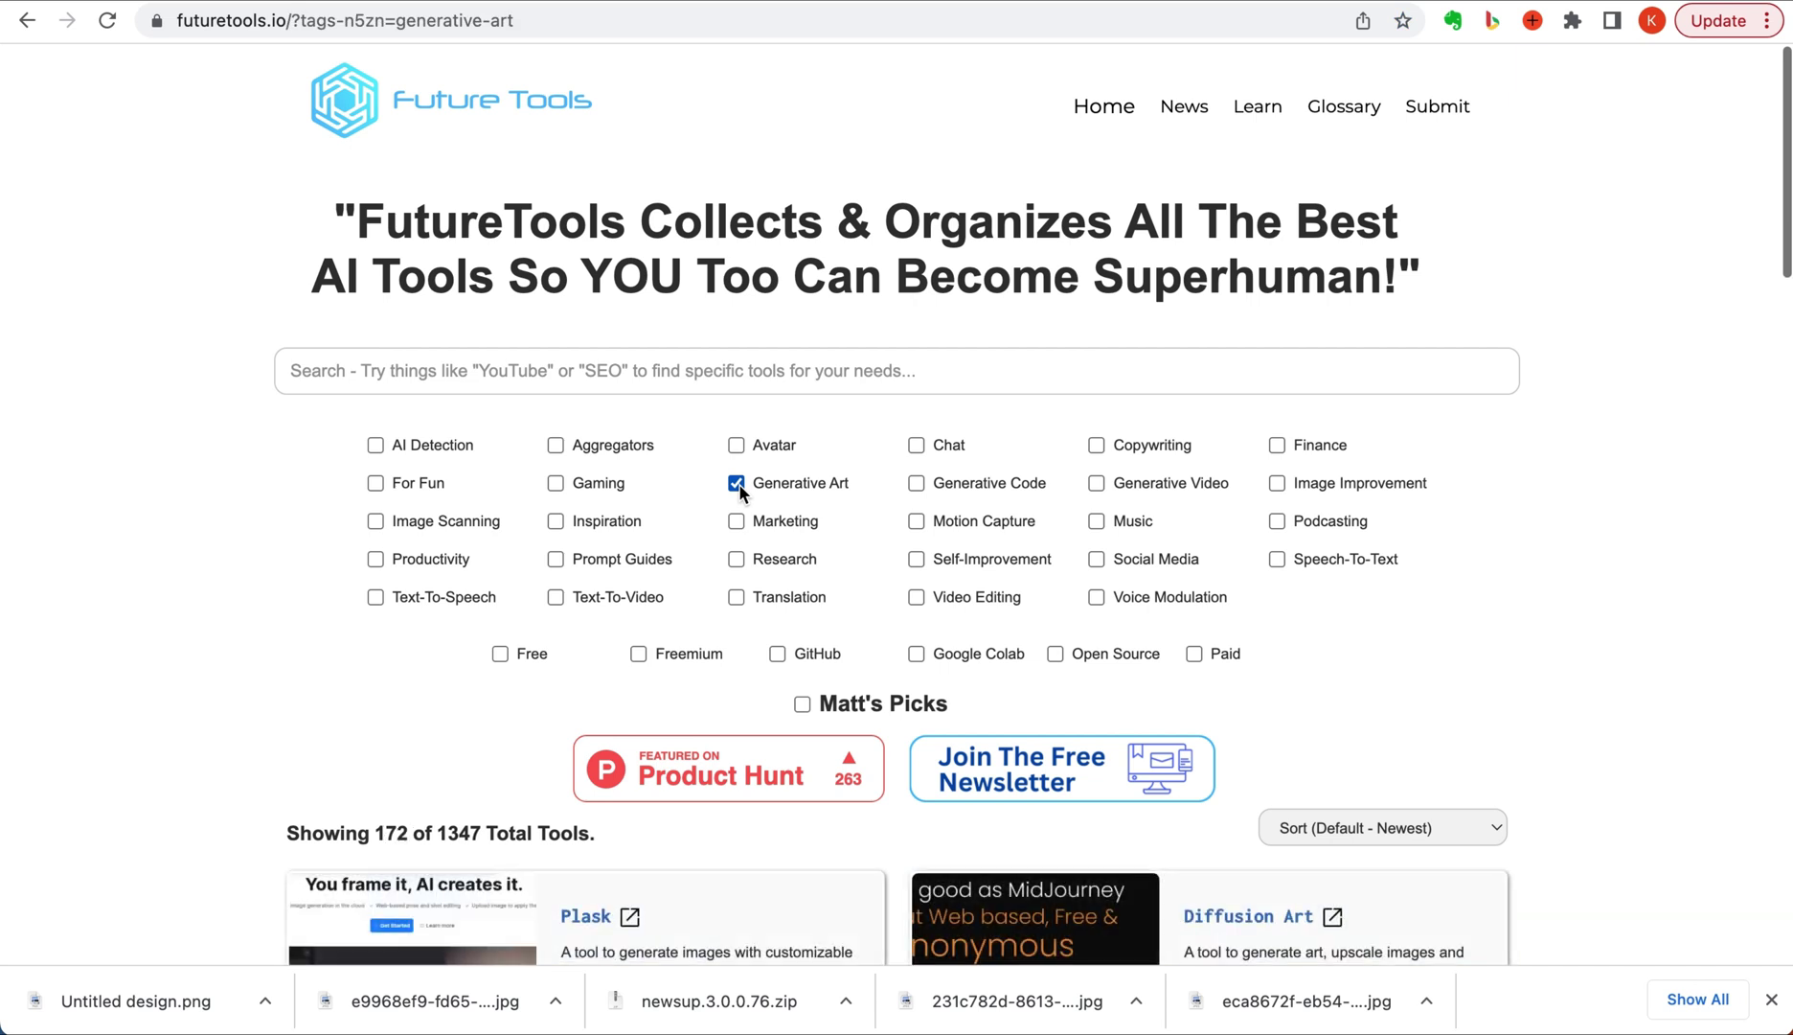
{"action": "left_click", "coordinate": [499, 653]}
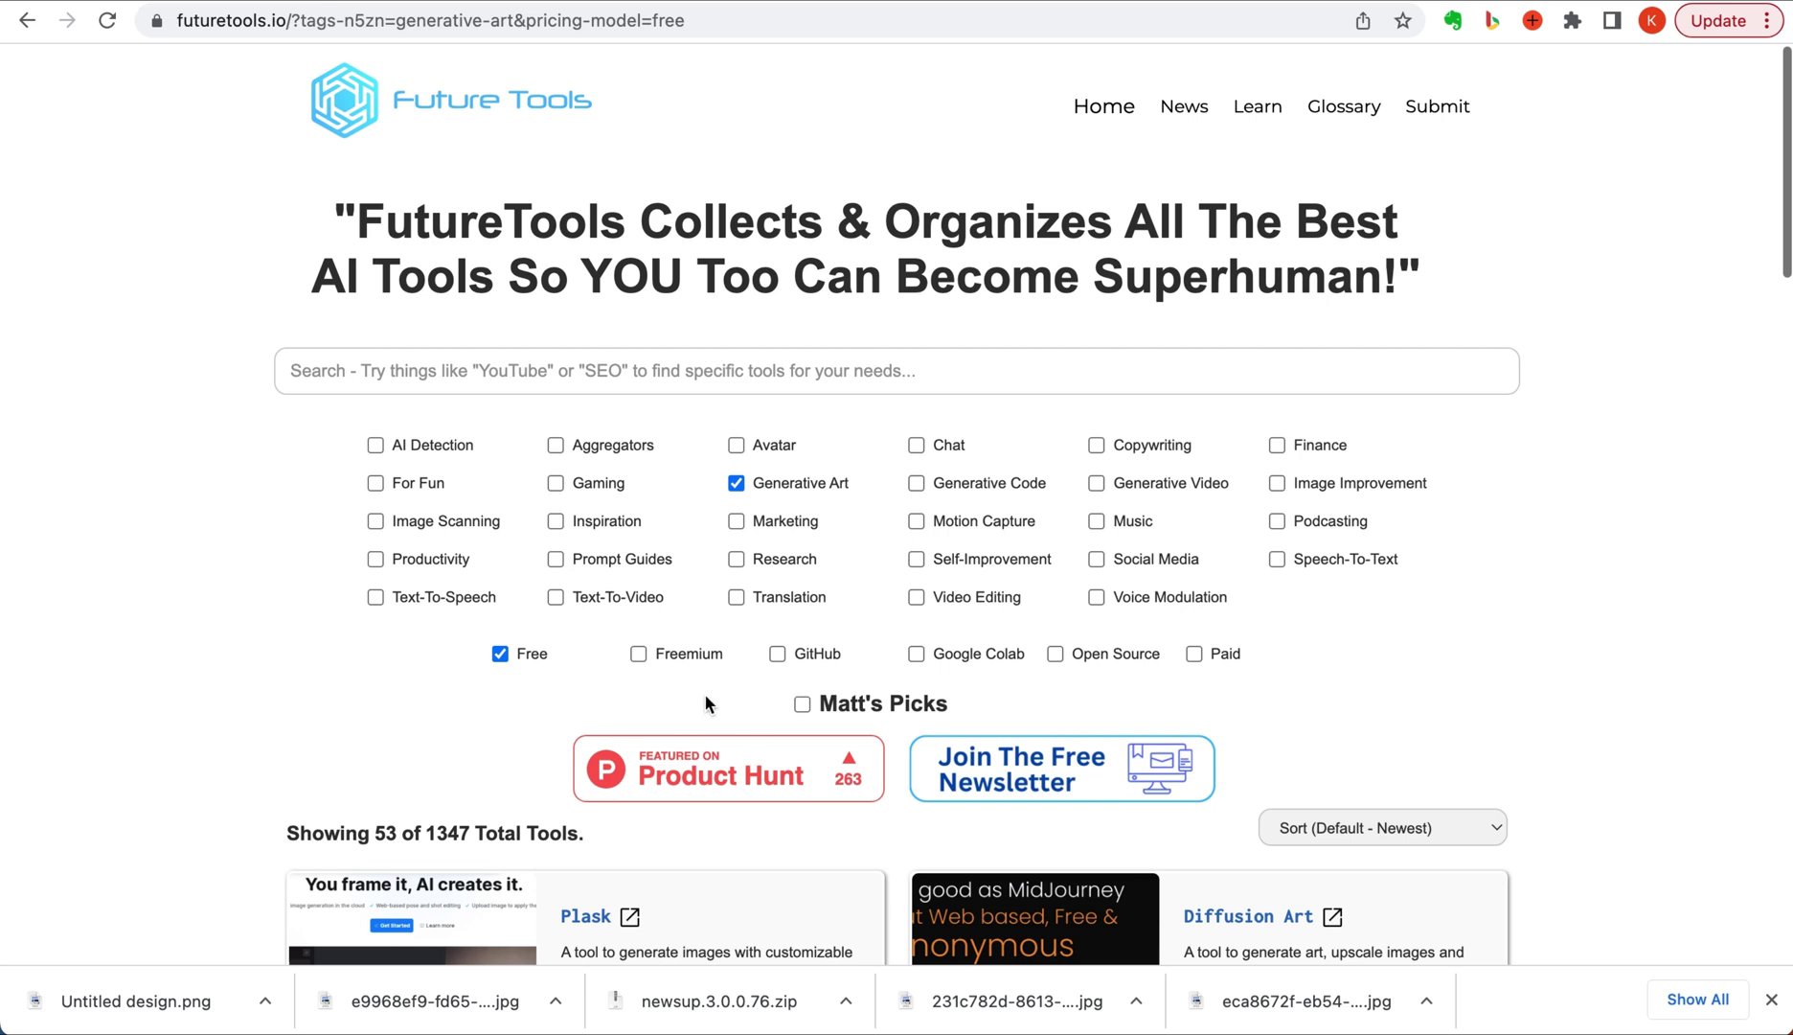
{"action": "left_click", "coordinate": [803, 705]}
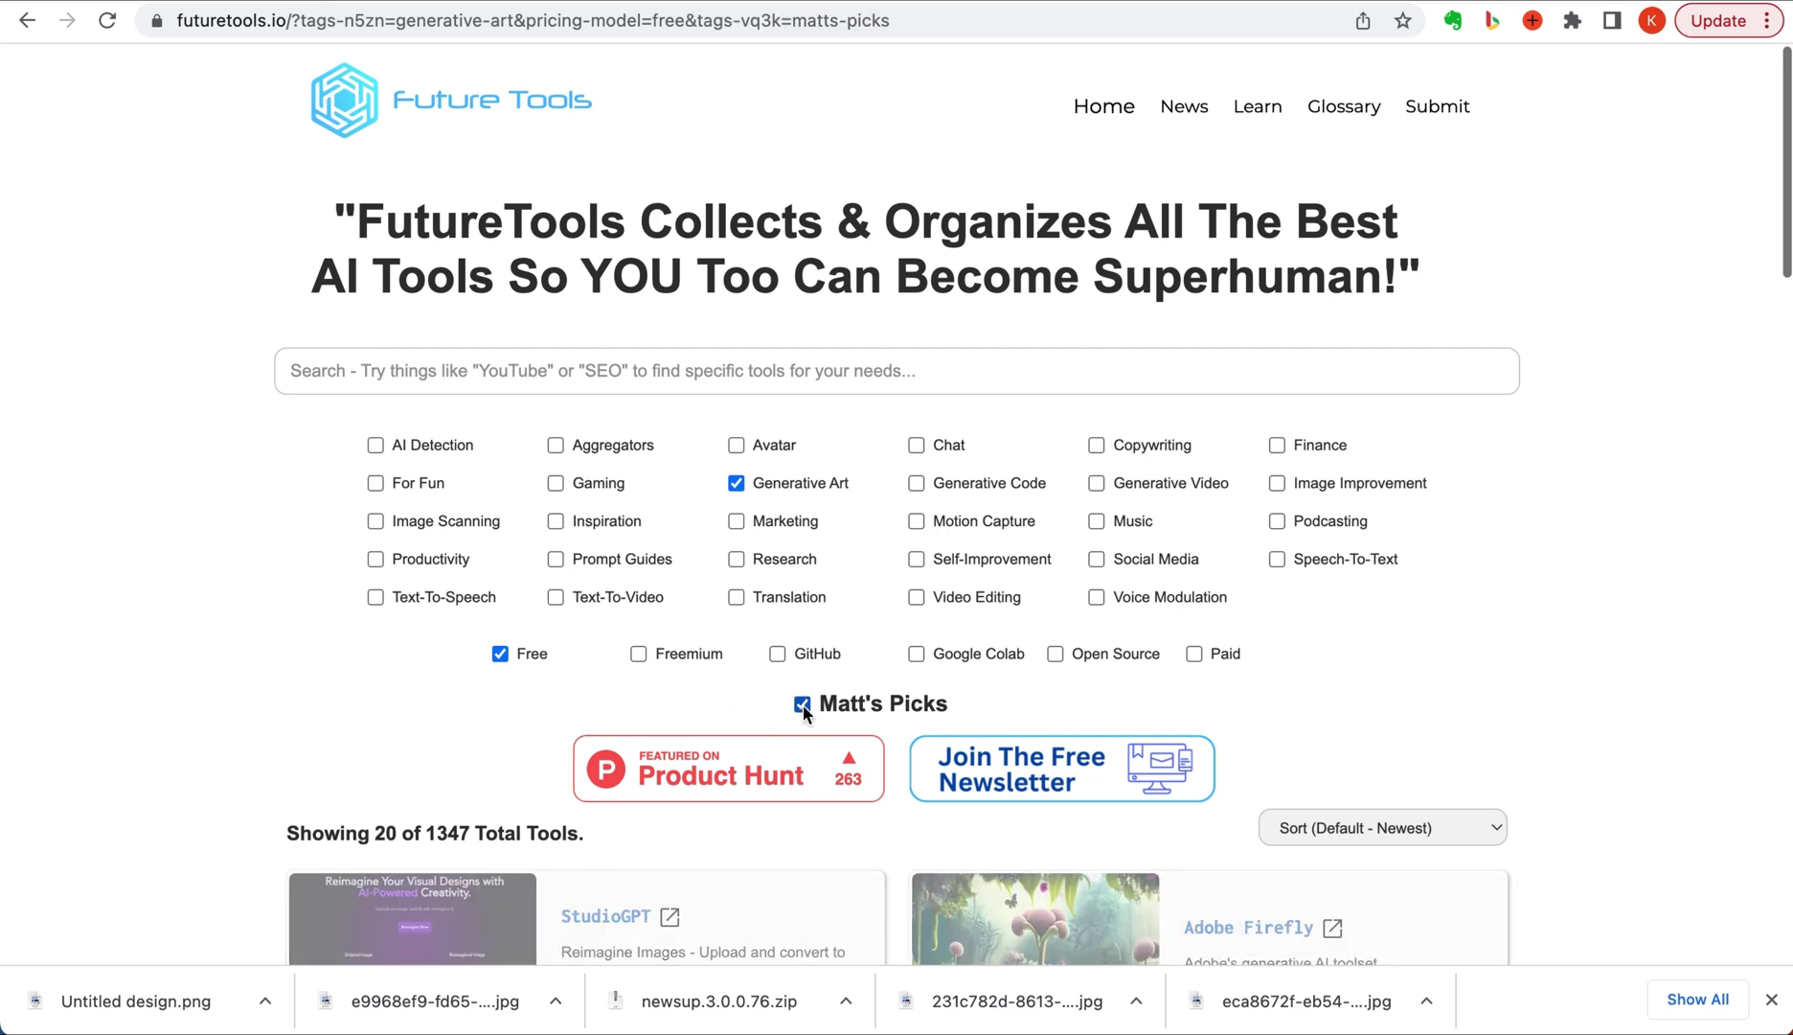
{"action": "scroll", "coordinate": [1630, 649], "scroll_direction": "down", "scroll_amount": 9}
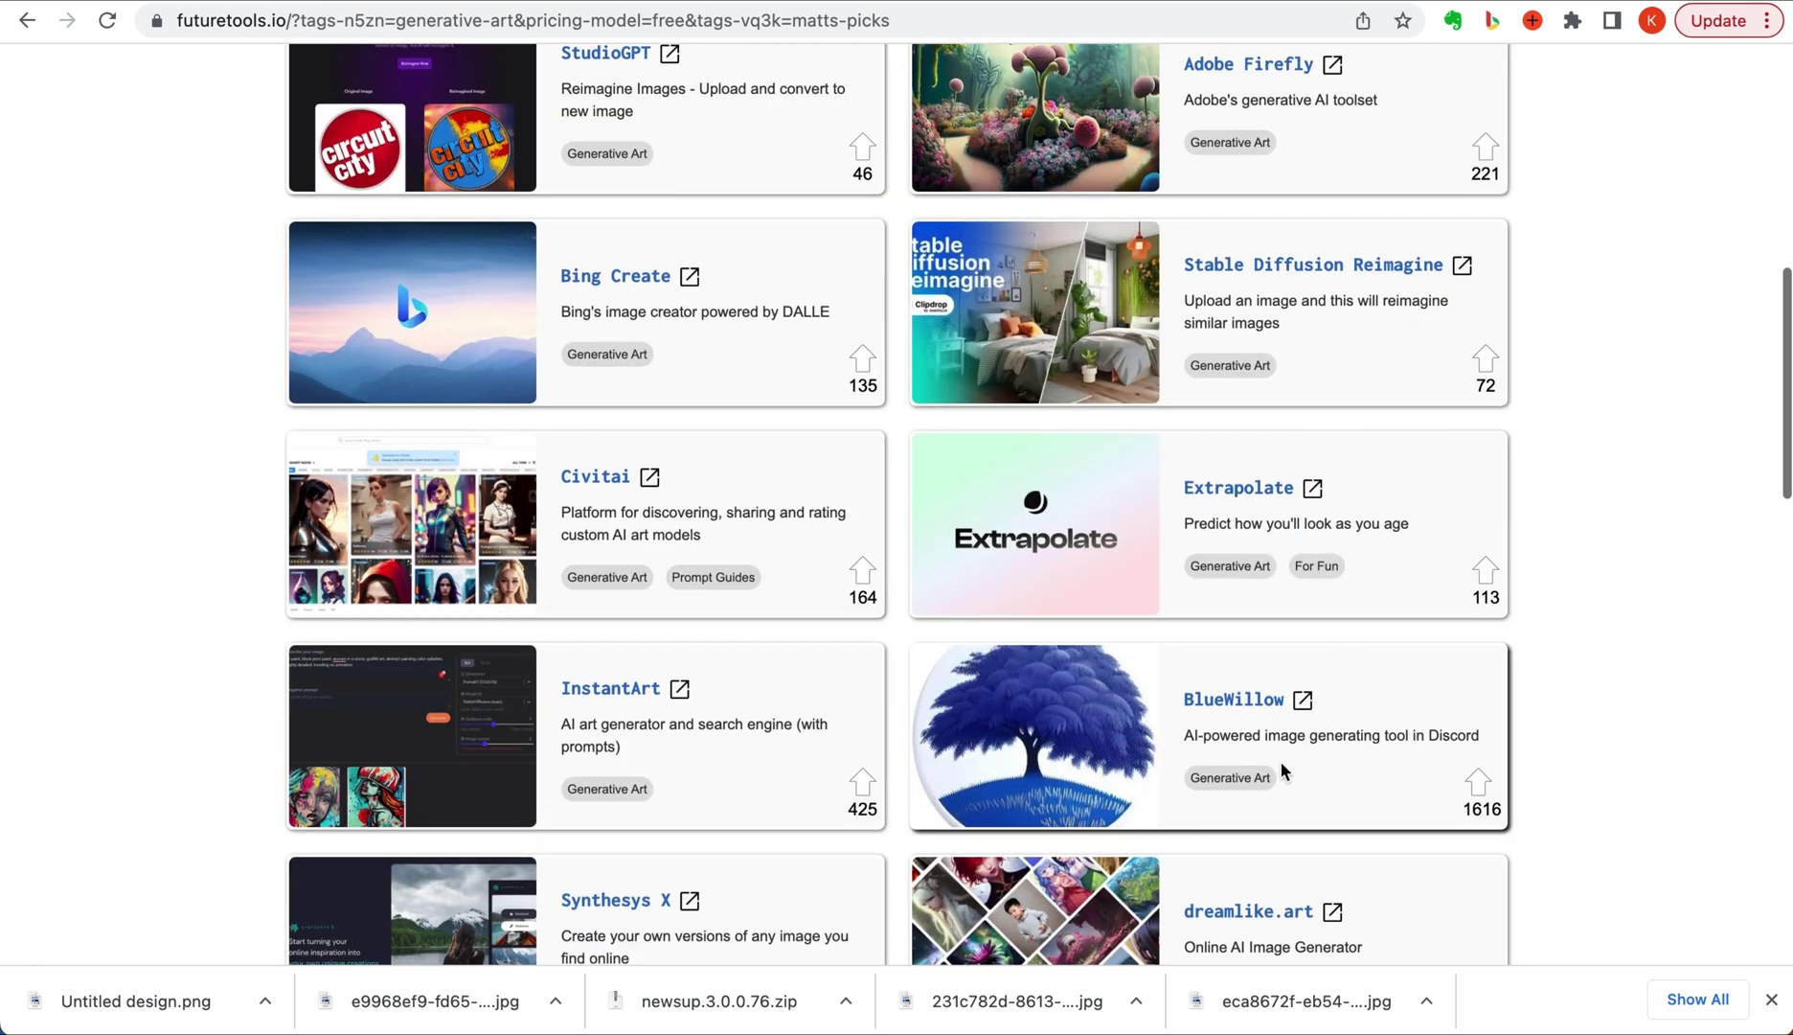
{"action": "left_click", "coordinate": [1233, 702]}
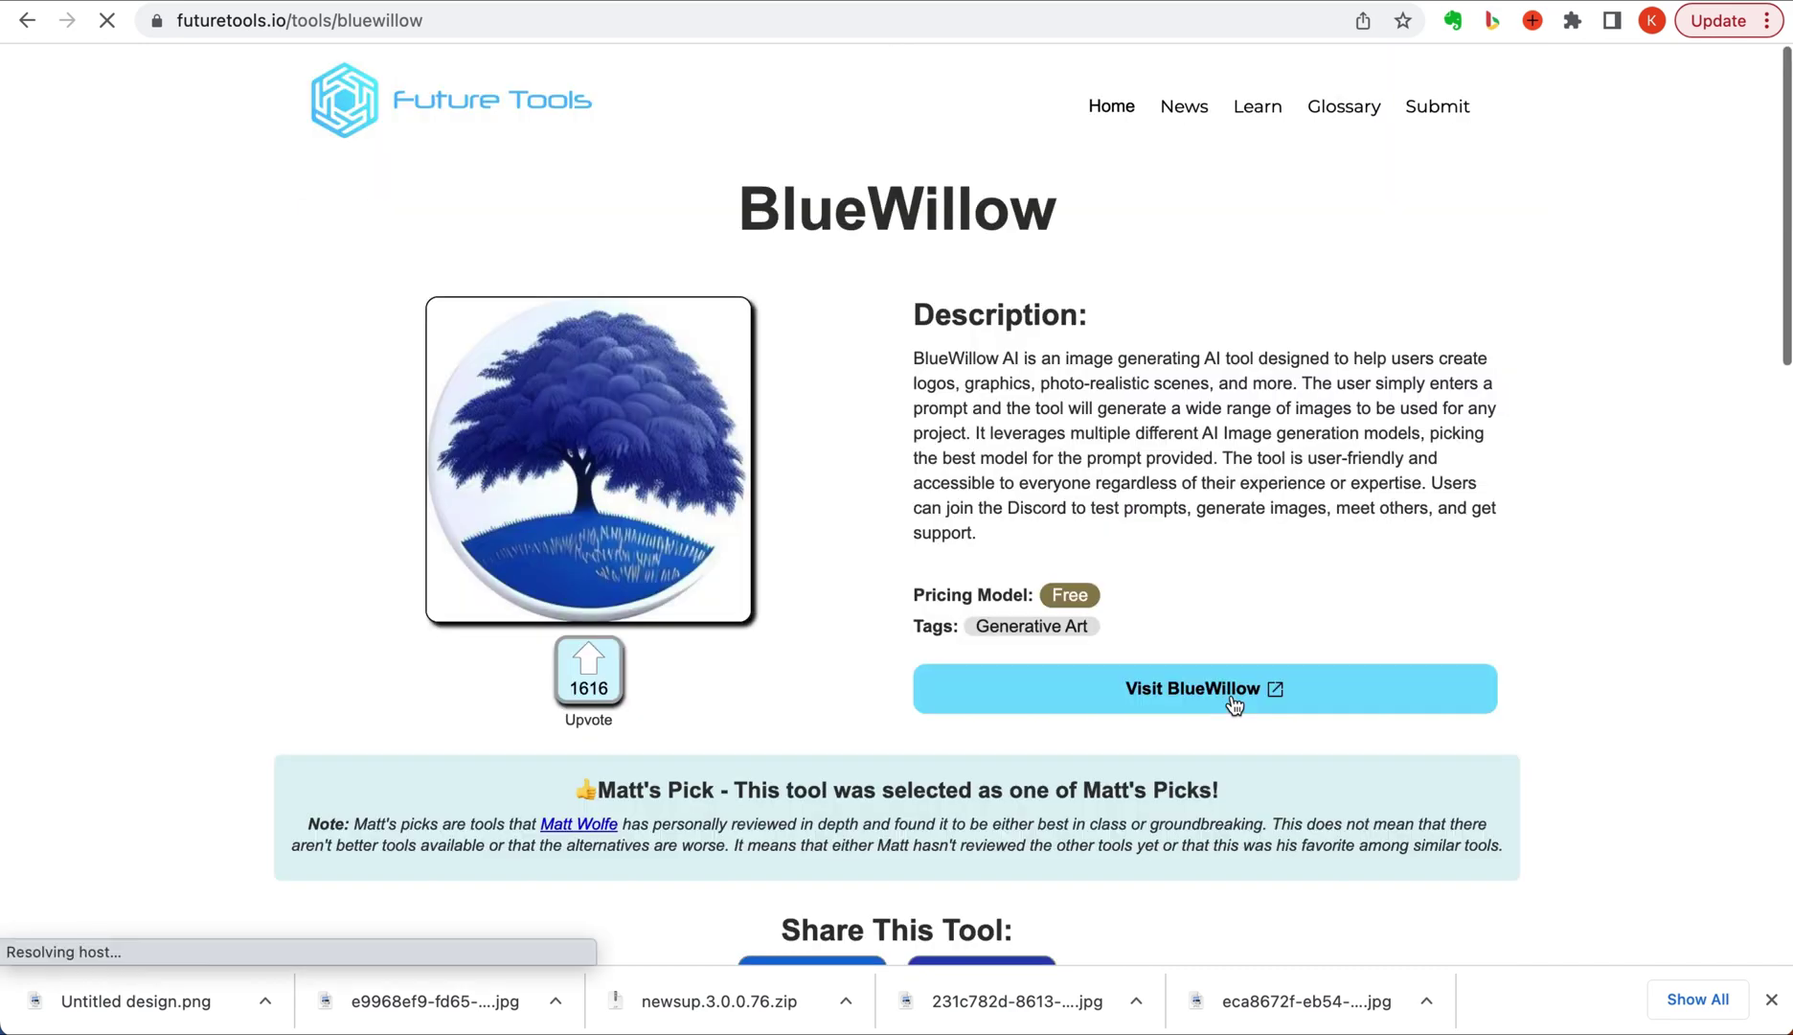